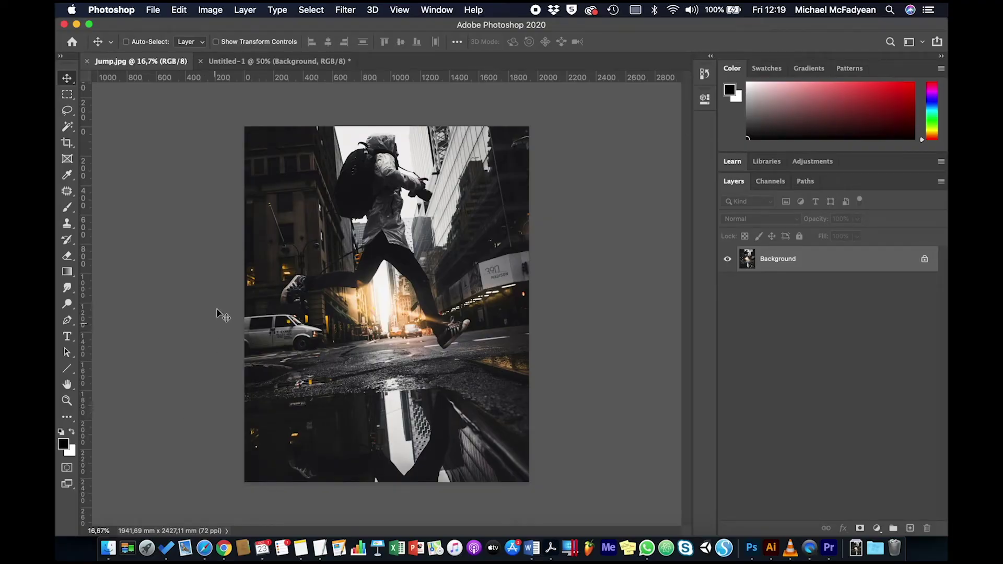
Check the required sizes list, then try Image Size at 300 resolution without resampling, and cancel.
{"action": "left_click", "coordinate": [254, 61]}
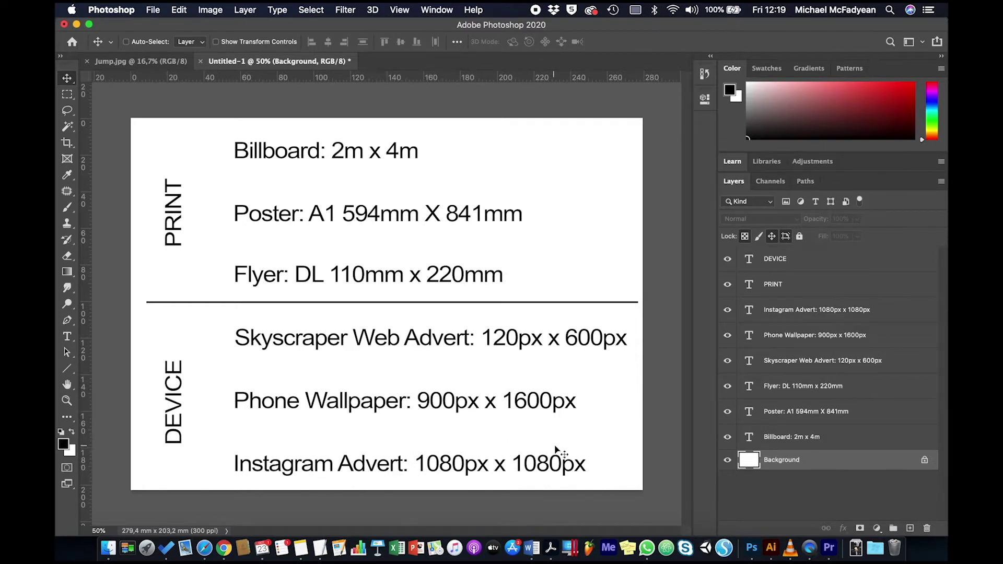
{"action": "left_click", "coordinate": [155, 62]}
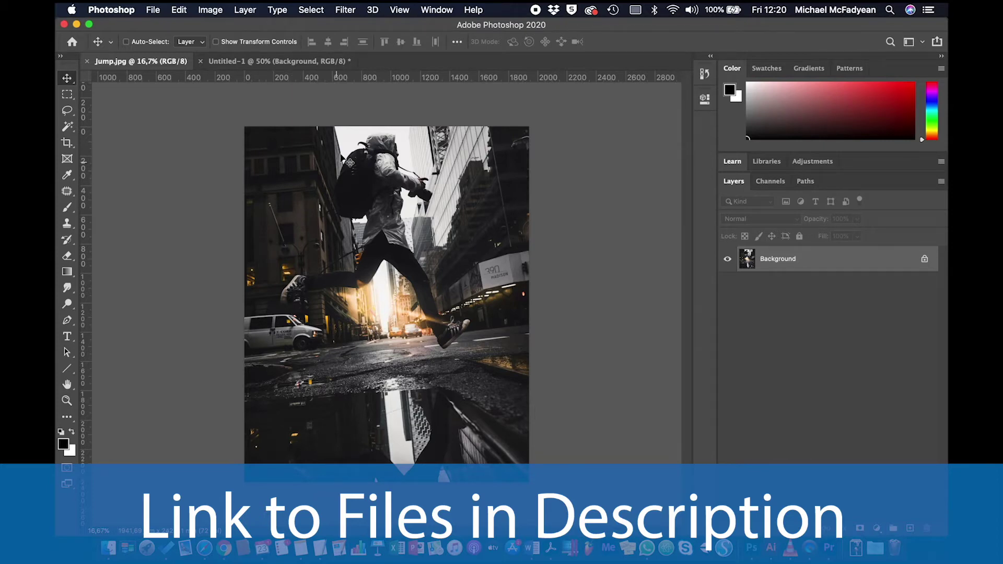
{"action": "left_click", "coordinate": [210, 10]}
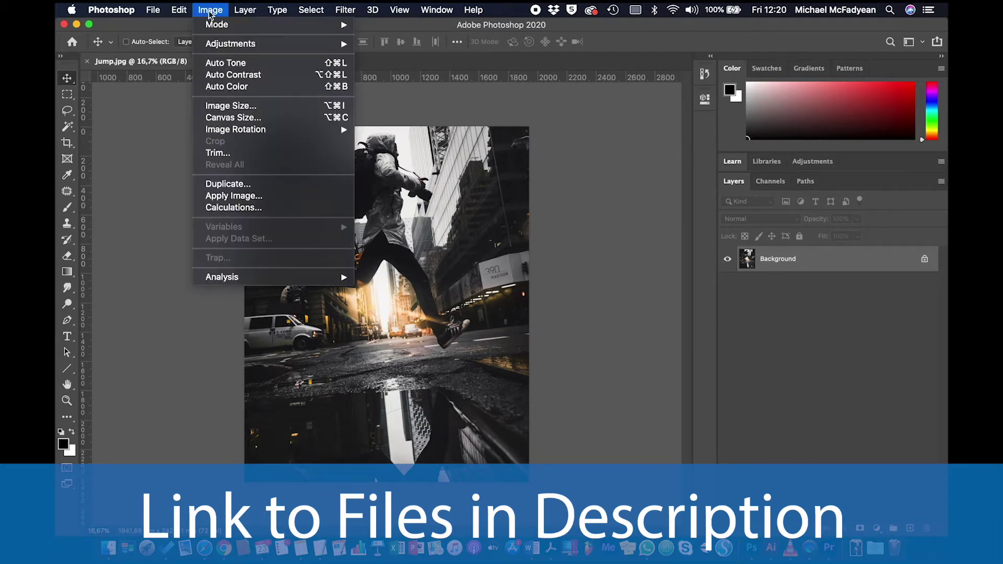
{"action": "left_click", "coordinate": [232, 106]}
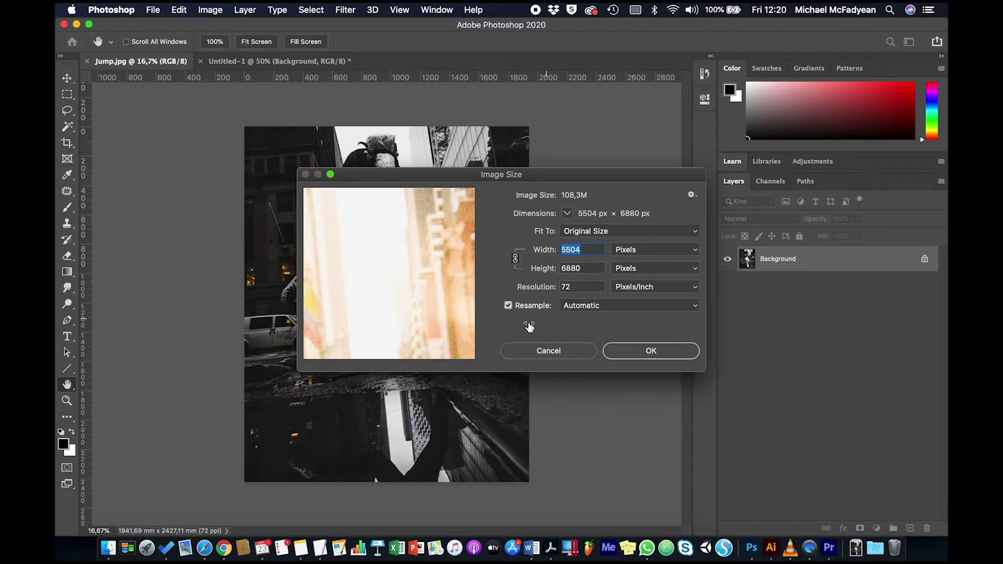
{"action": "left_click", "coordinate": [508, 306]}
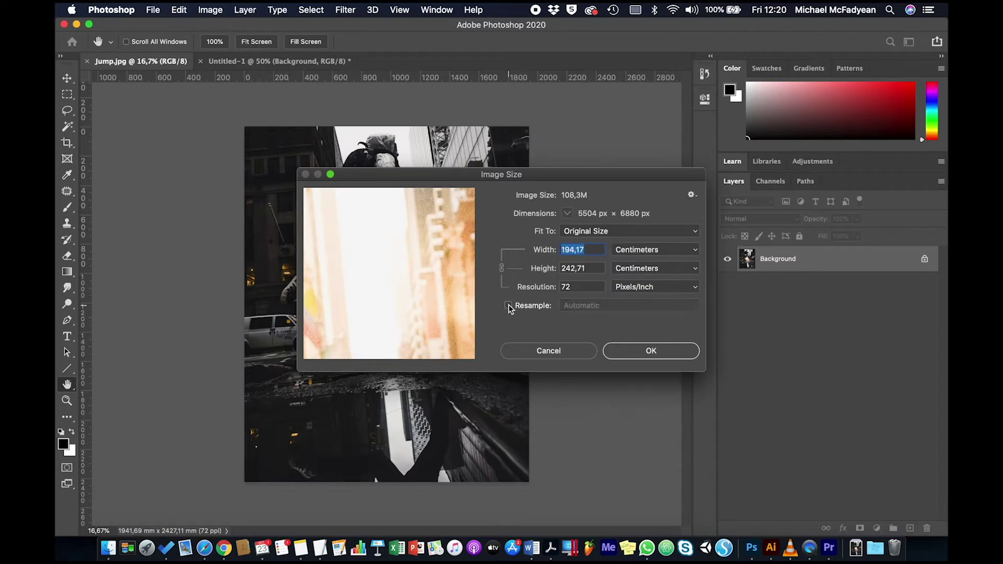
{"action": "left_click", "coordinate": [662, 254]}
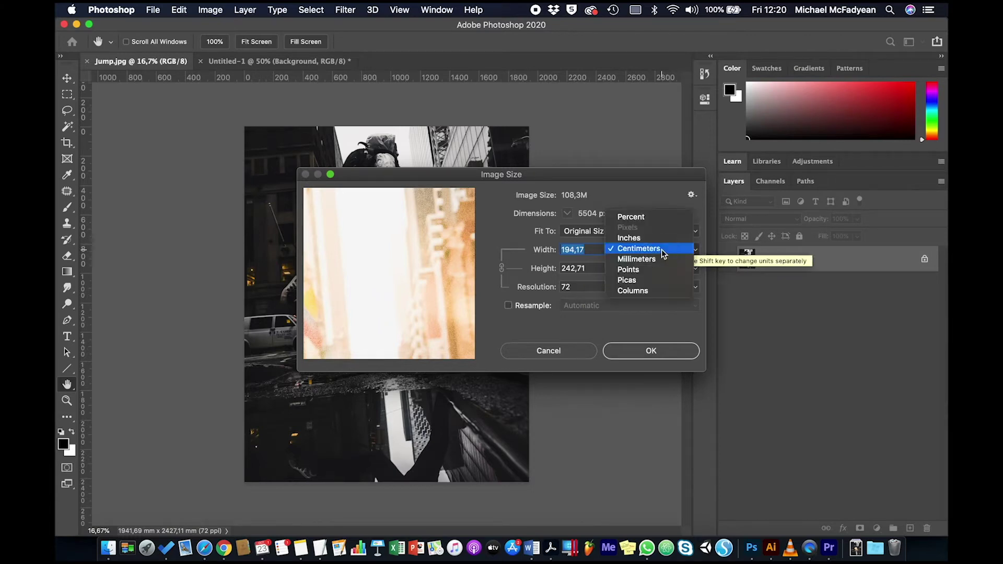
{"action": "left_click", "coordinate": [642, 321]}
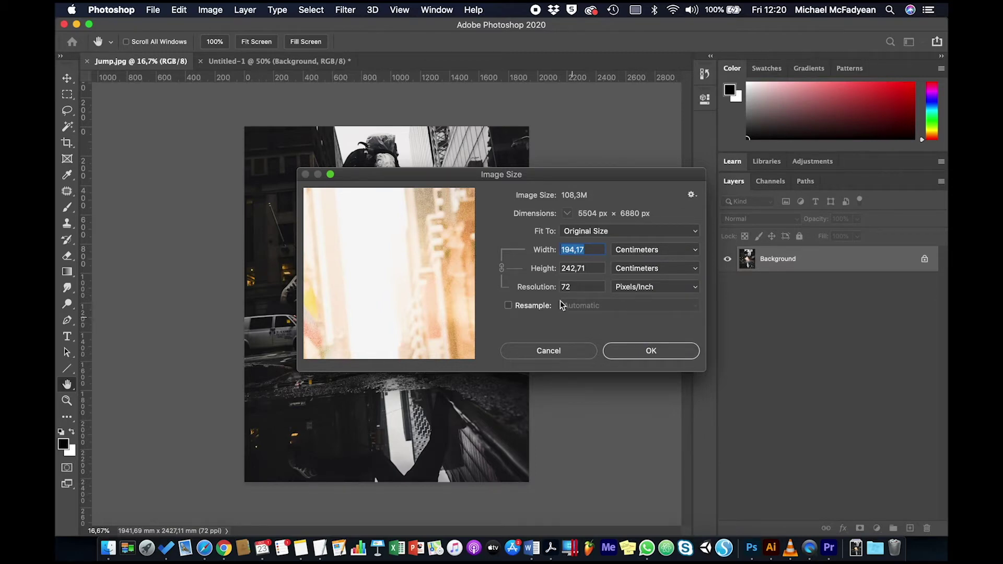
{"action": "double_click", "coordinate": [577, 287]}
{"action": "type", "text": "300"}
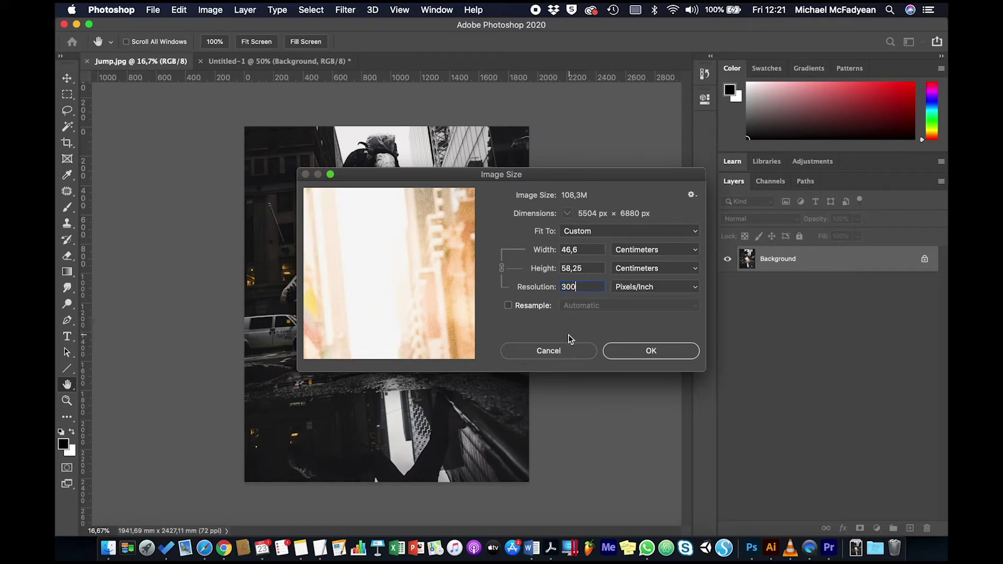
{"action": "left_click", "coordinate": [566, 351]}
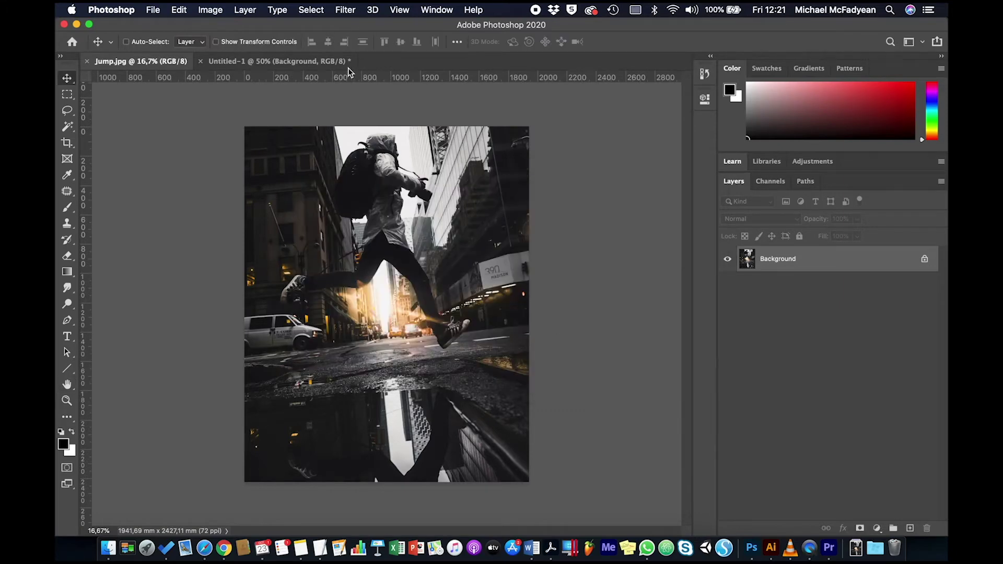
Enter 110 × 220 mm at 300 resolution in the Image Size dialog, measured in millimetres.
{"action": "left_click", "coordinate": [312, 63]}
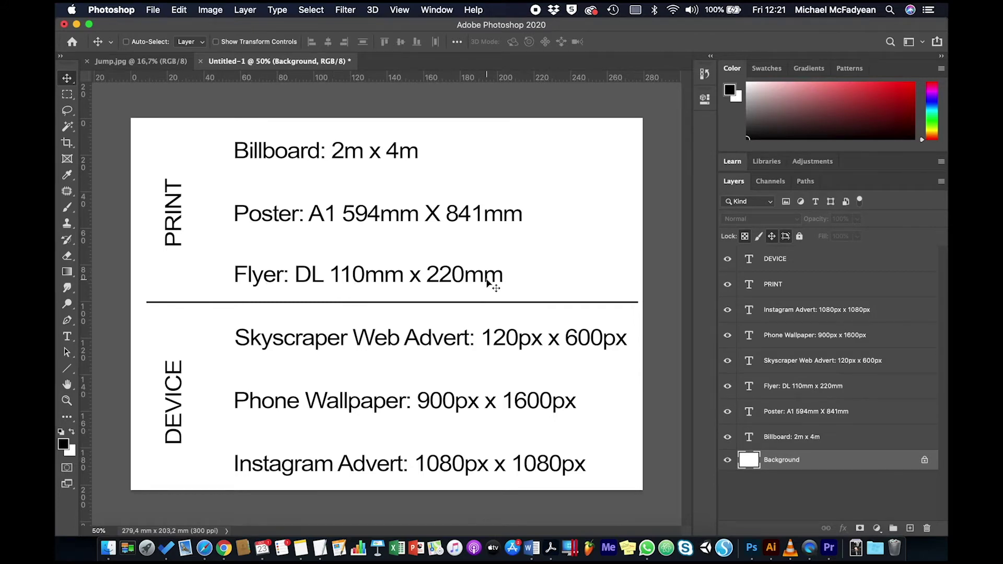
{"action": "left_click", "coordinate": [141, 61]}
{"action": "left_click", "coordinate": [210, 9]}
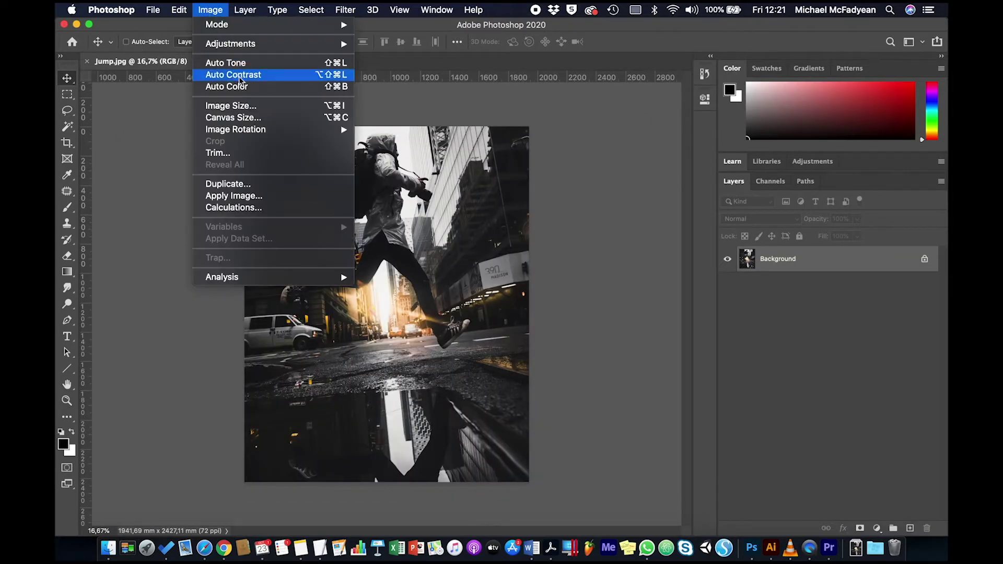
{"action": "left_click", "coordinate": [249, 110]}
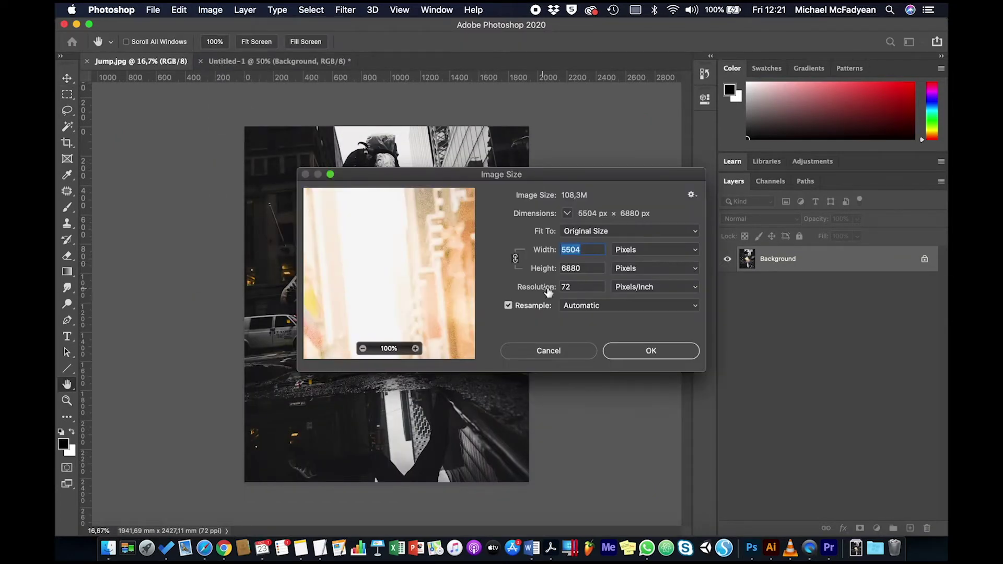
{"action": "left_click", "coordinate": [643, 256]}
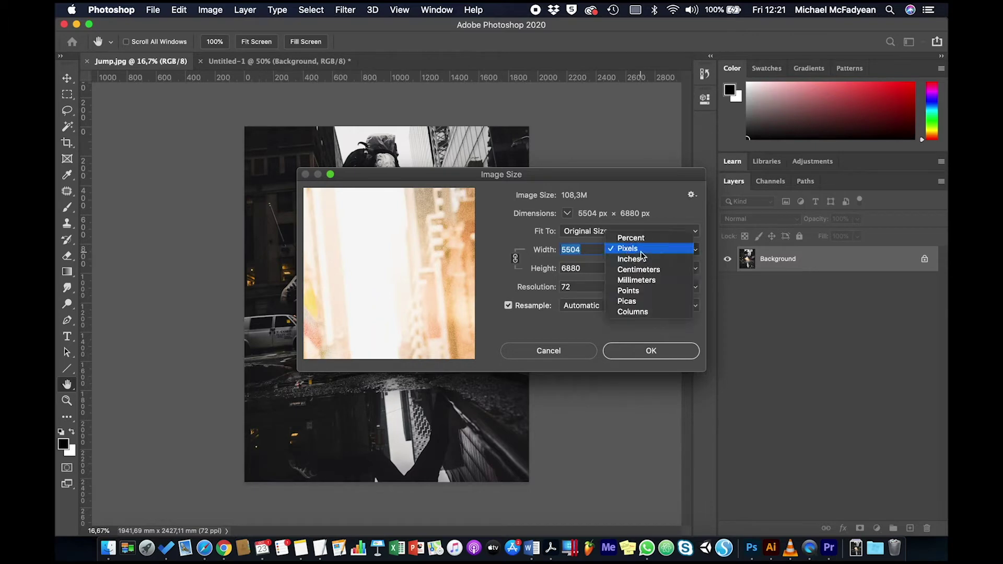
{"action": "left_click", "coordinate": [644, 282]}
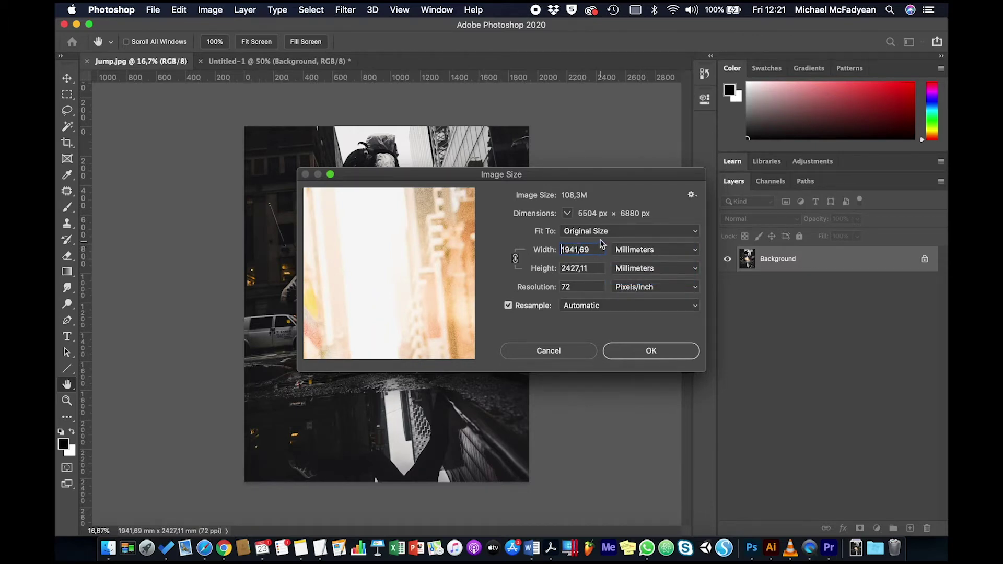
{"action": "left_click_drag", "start_coordinate": [599, 249], "coordinate": [525, 253]}
{"action": "type", "text": "110"}
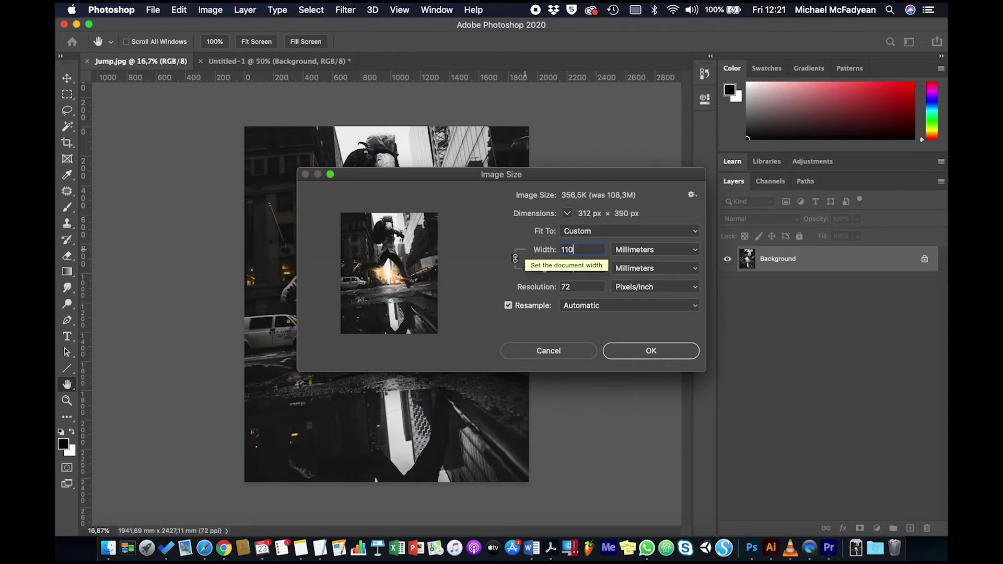
{"action": "key", "text": "Tab"}
{"action": "key", "text": "Tab"}
{"action": "key", "text": "shift+Tab"}
{"action": "type", "text": "220"}
{"action": "key", "text": "Tab"}
{"action": "type", "text": "300"}
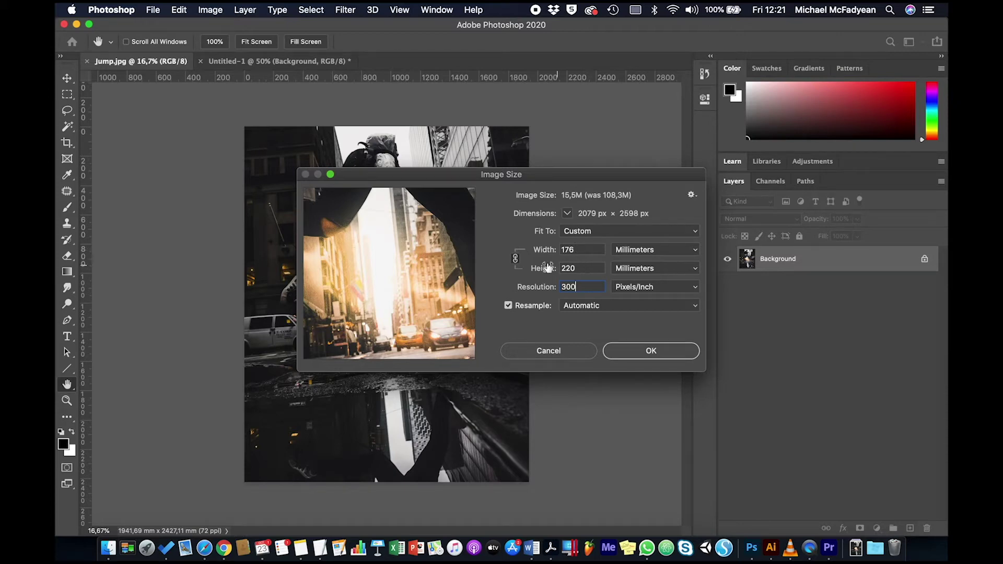
Unlink the width and height proportions, re-enter 110 mm width, then cancel the resize.
{"action": "left_click", "coordinate": [515, 259]}
{"action": "left_click", "coordinate": [574, 250]}
{"action": "type", "text": "110"}
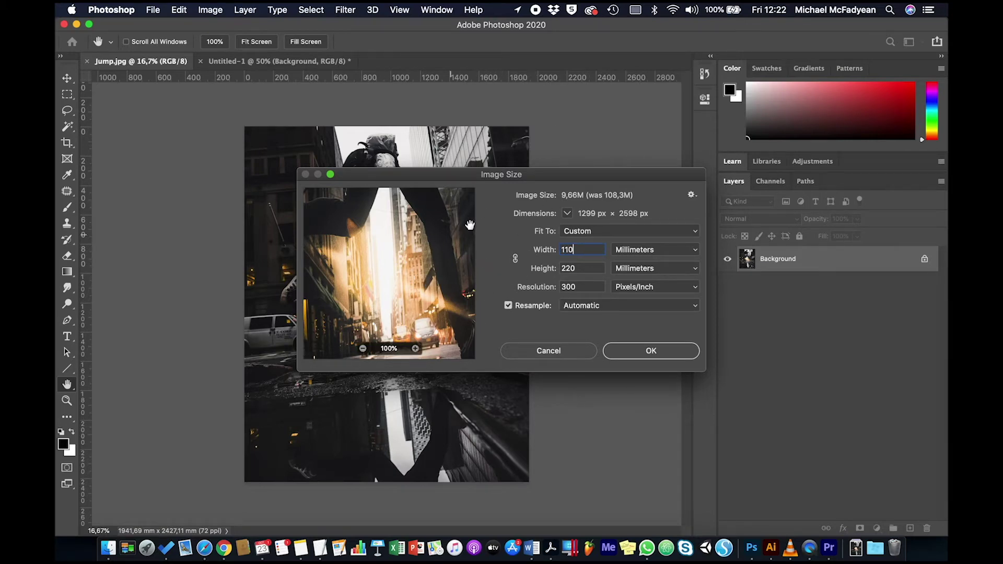
{"action": "left_click", "coordinate": [549, 351]}
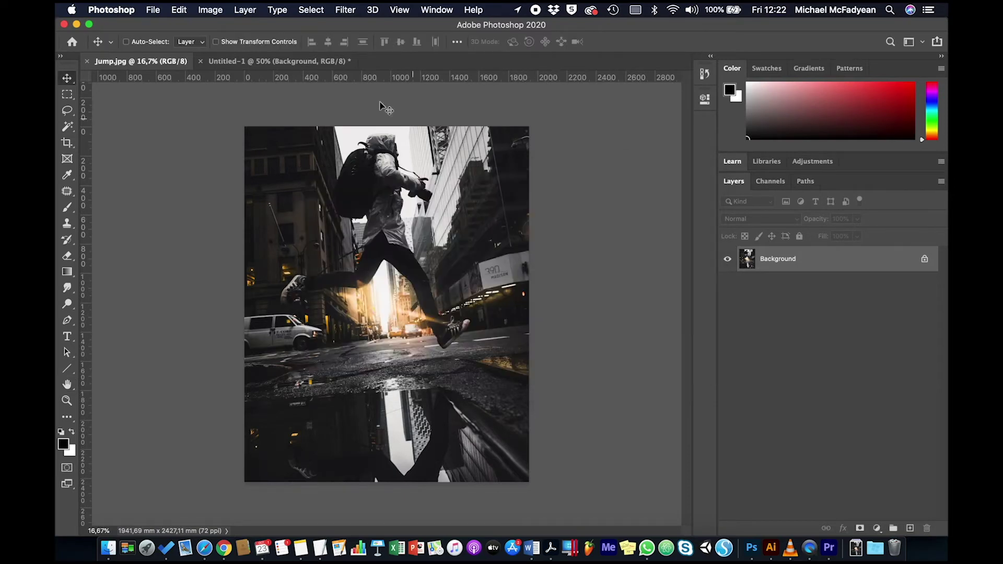
Set the Crop tool to W x H x Resolution at 300 px/in.
{"action": "left_click", "coordinate": [67, 143]}
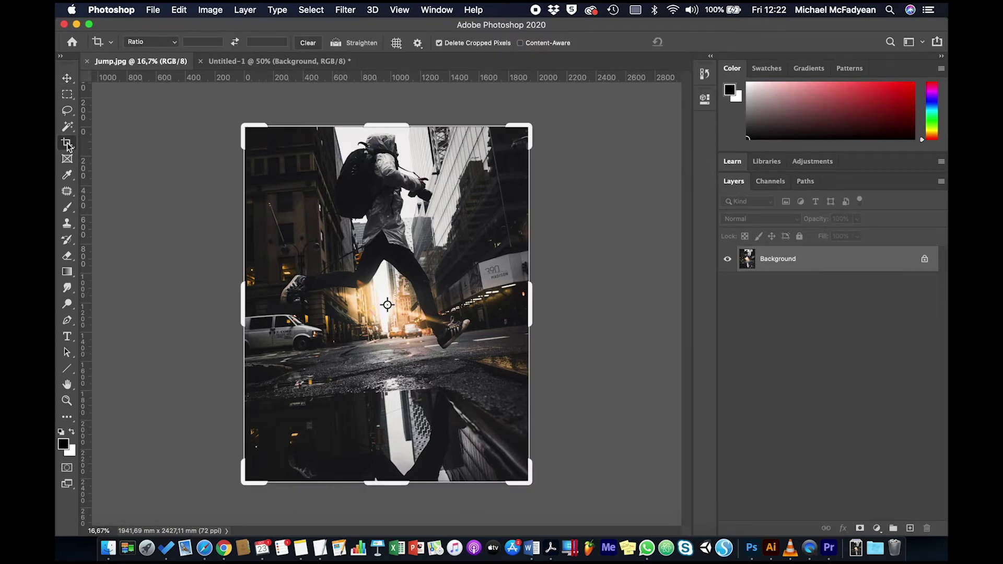
{"action": "left_click", "coordinate": [174, 42]}
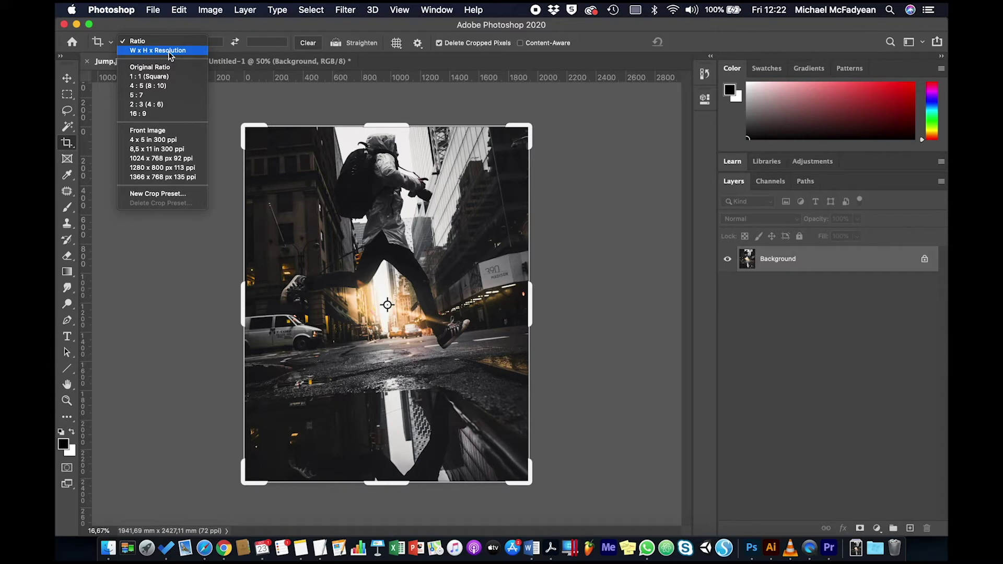
{"action": "left_click", "coordinate": [168, 52]}
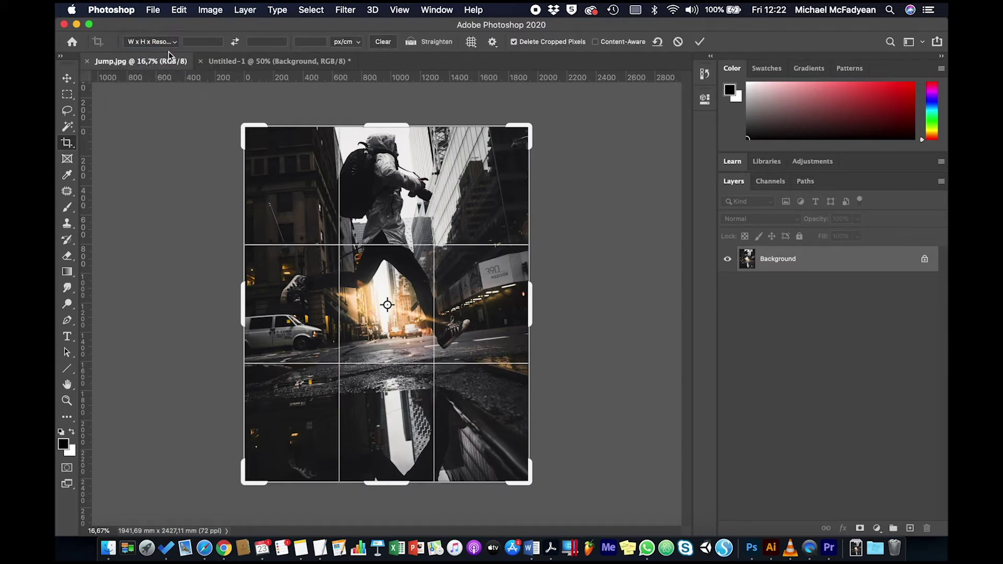
{"action": "left_click", "coordinate": [343, 43]}
{"action": "left_click", "coordinate": [344, 31]}
{"action": "type", "text": "300"}
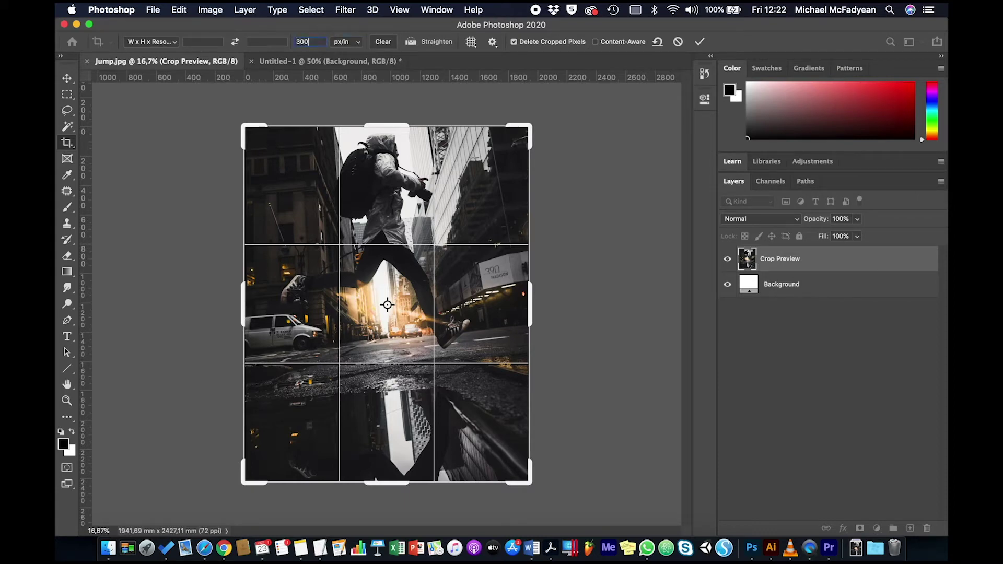
Enter a 110 × 220 mm crop and shift the photo to frame the jumping man.
{"action": "left_click", "coordinate": [202, 42]}
{"action": "type", "text": "110"}
{"action": "key", "text": "Tab"}
{"action": "type", "text": "220"}
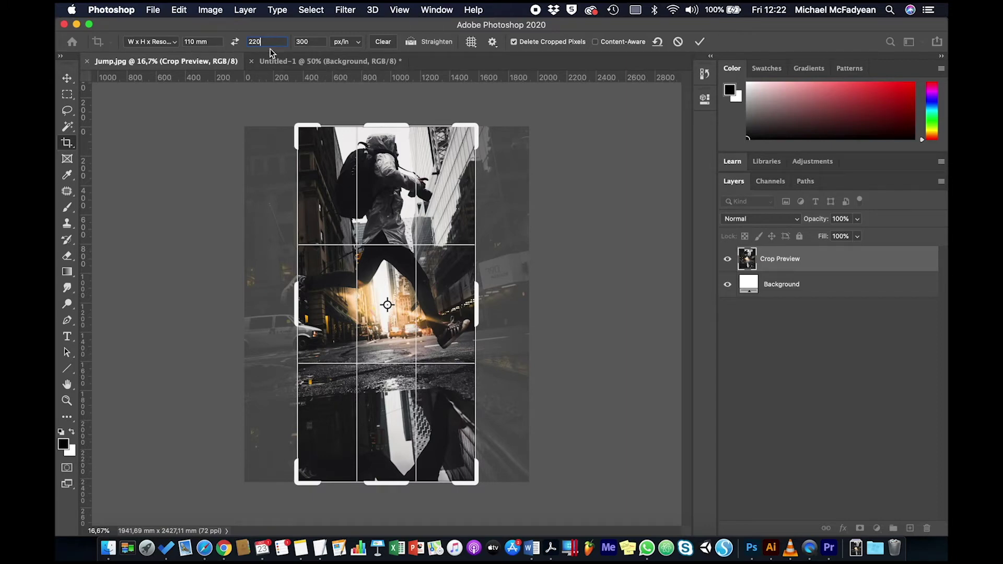
{"action": "mouse_move", "coordinate": [394, 219]}
{"action": "left_mouse_down"}
{"action": "mouse_move", "coordinate": [413, 218]}
{"action": "mouse_move", "coordinate": [404, 230]}
{"action": "mouse_move", "coordinate": [407, 218]}
{"action": "mouse_move", "coordinate": [394, 213]}
{"action": "mouse_move", "coordinate": [406, 219]}
{"action": "left_mouse_up"}
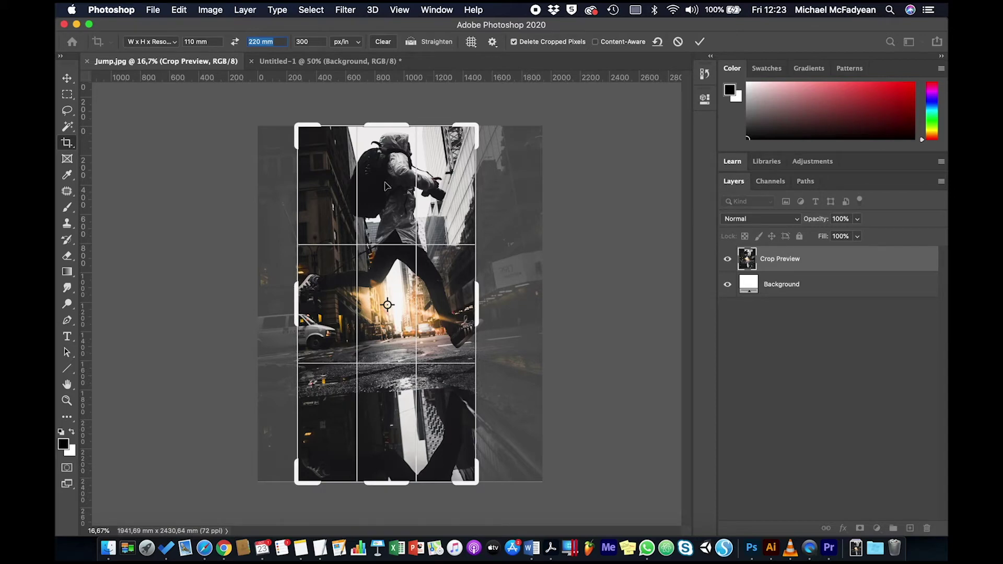
{"action": "left_click", "coordinate": [350, 209]}
Commit the 110 × 220 mm crop, inspect it at 100%, and switch to the Move tool.
{"action": "key", "text": "Return"}
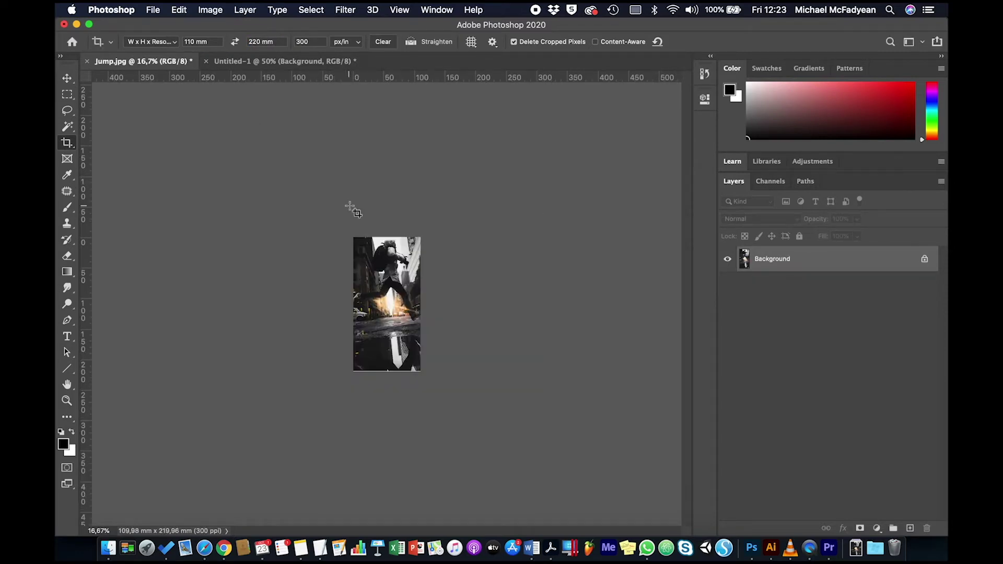
{"action": "key", "text": "super+1"}
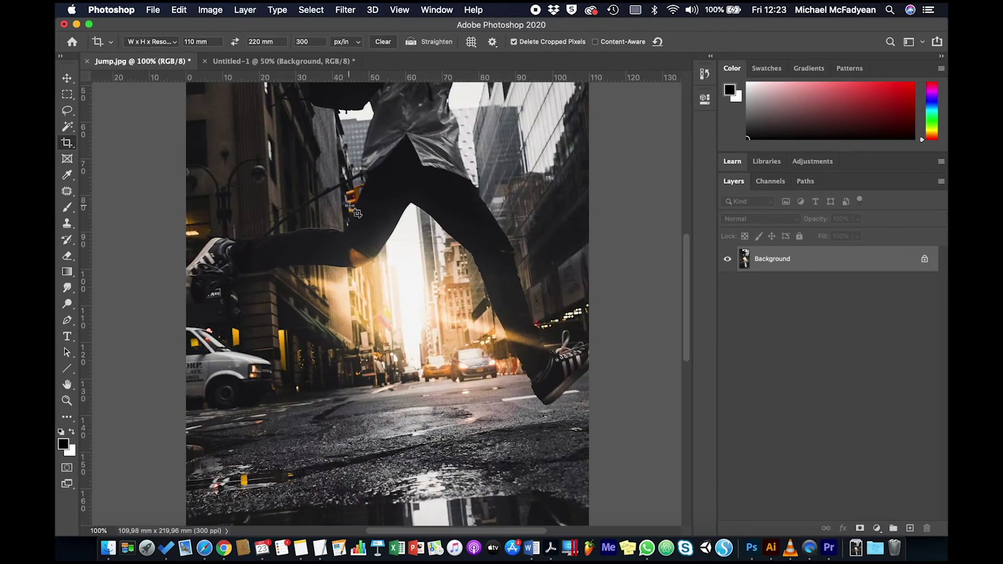
{"action": "scroll", "coordinate": [450, 165], "scroll_direction": "down", "scroll_amount": 10}
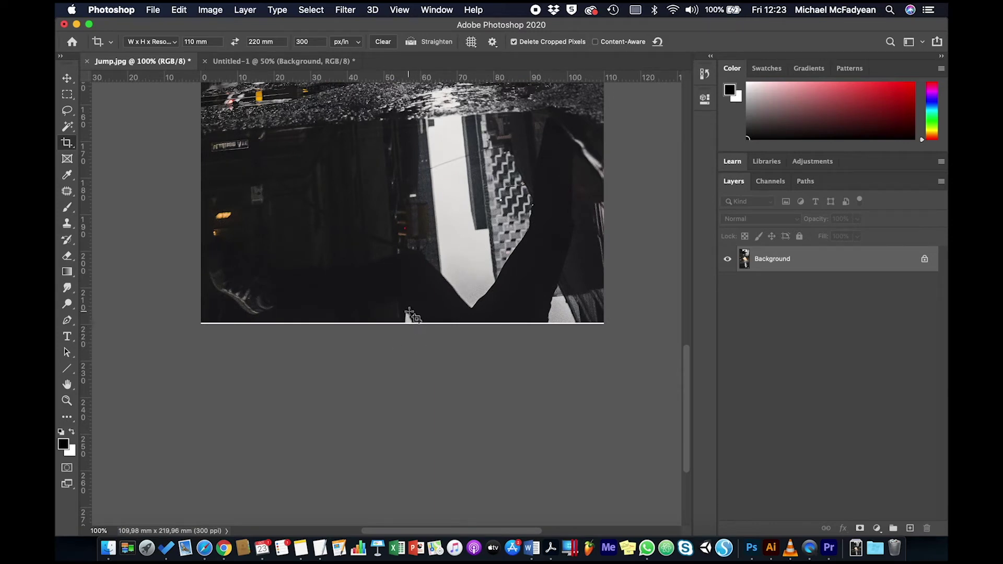
{"action": "left_click_drag", "start_coordinate": [430, 199], "coordinate": [430, 385]}
{"action": "scroll", "coordinate": [430, 385], "scroll_direction": "up", "scroll_amount": 20}
{"action": "scroll", "coordinate": [440, 351], "scroll_direction": "down", "scroll_amount": 20}
{"action": "scroll", "coordinate": [431, 179], "scroll_direction": "down", "scroll_amount": 10}
{"action": "left_click_drag", "start_coordinate": [425, 302], "coordinate": [437, 428]}
{"action": "scroll", "coordinate": [437, 428], "scroll_direction": "up", "scroll_amount": 5}
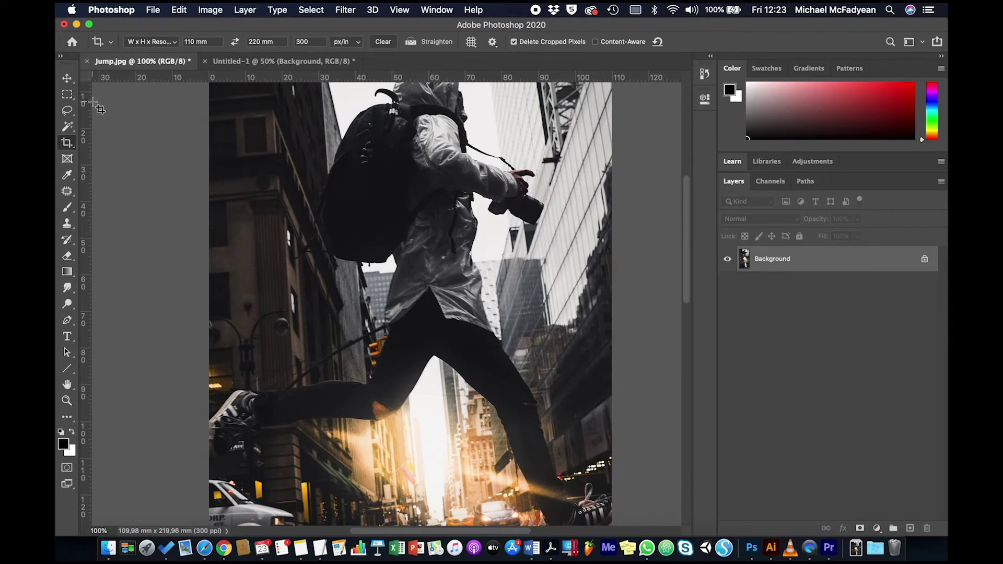
{"action": "left_click", "coordinate": [67, 78]}
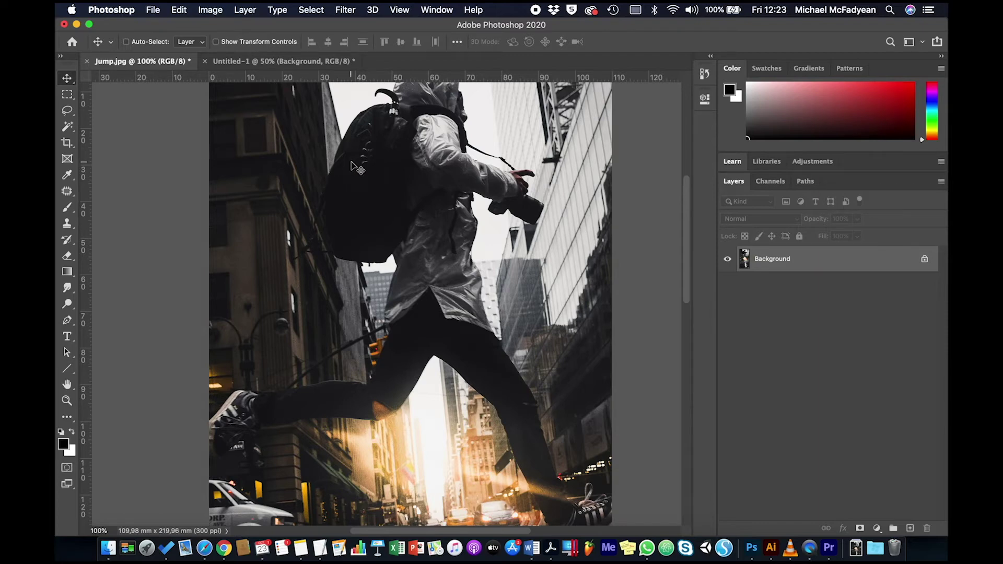
{"action": "scroll", "coordinate": [357, 168], "scroll_direction": "up", "scroll_amount": 7}
{"action": "scroll", "coordinate": [357, 168], "scroll_direction": "down", "scroll_amount": 2}
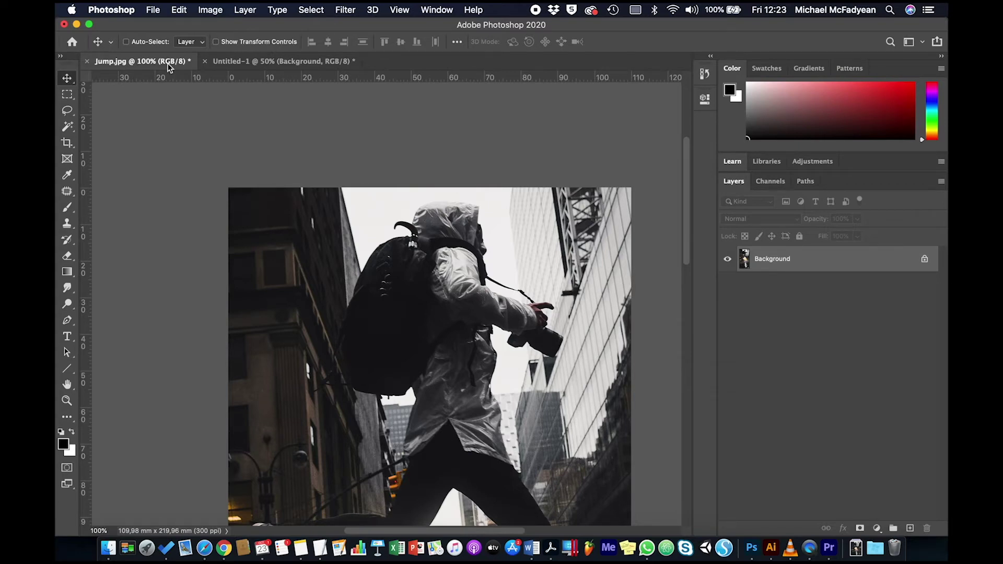
Fit the cropped image in the window and convert it to CMYK colour.
{"action": "key", "text": "super+0"}
{"action": "left_click", "coordinate": [211, 15]}
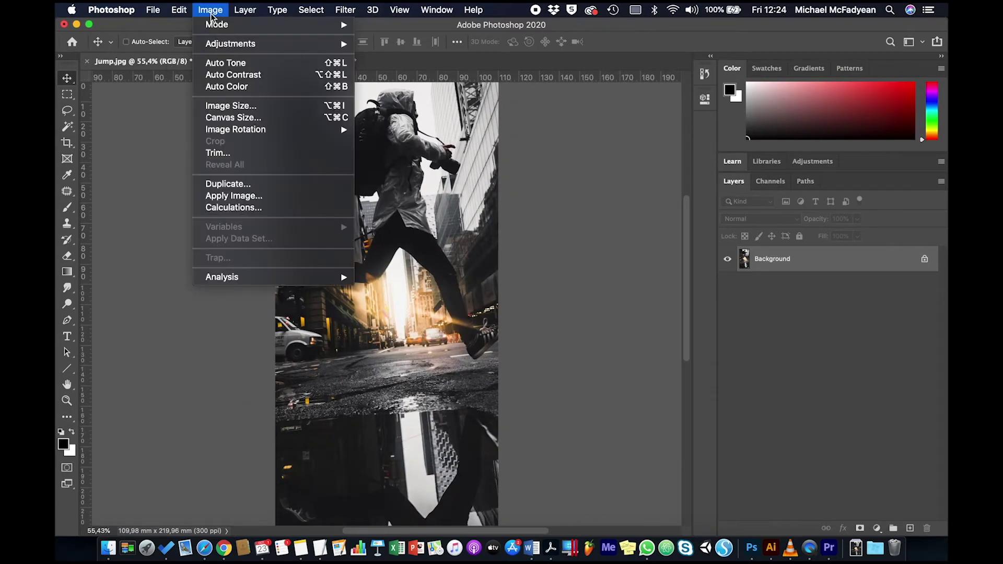
{"action": "mouse_move", "coordinate": [217, 24]}
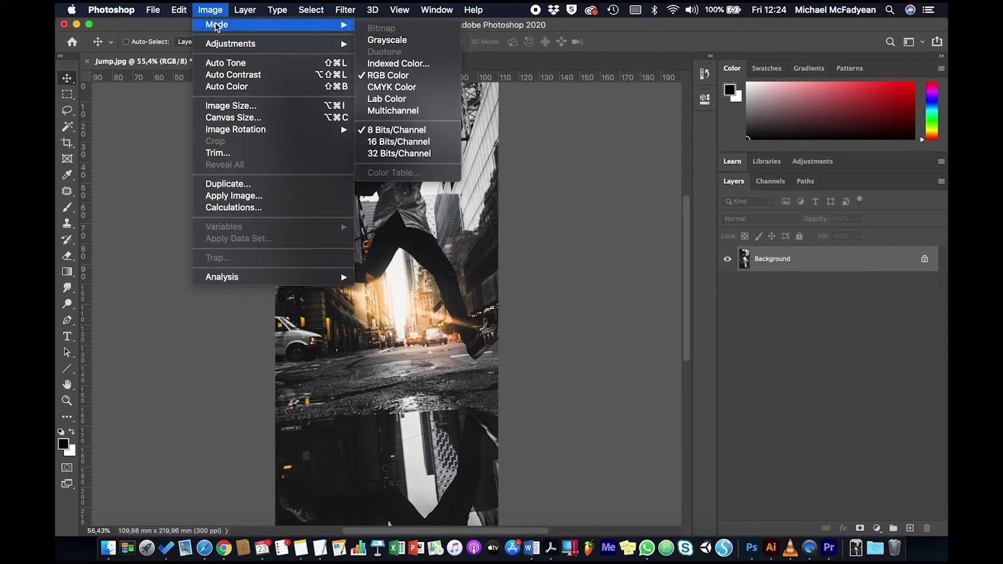
{"action": "left_click", "coordinate": [397, 92]}
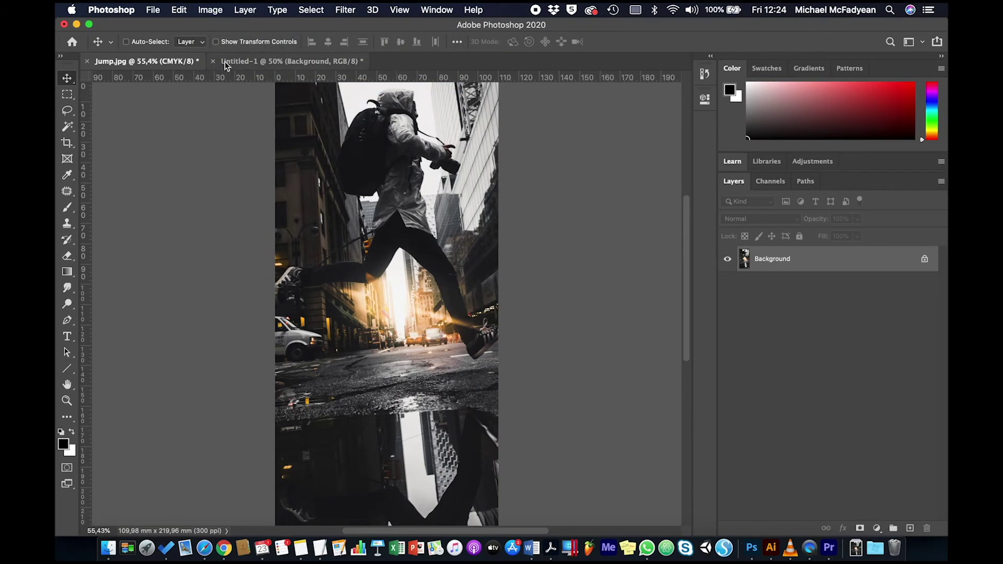
In Save As, create a new Image Sizes folder on the Desktop.
{"action": "left_click", "coordinate": [153, 10]}
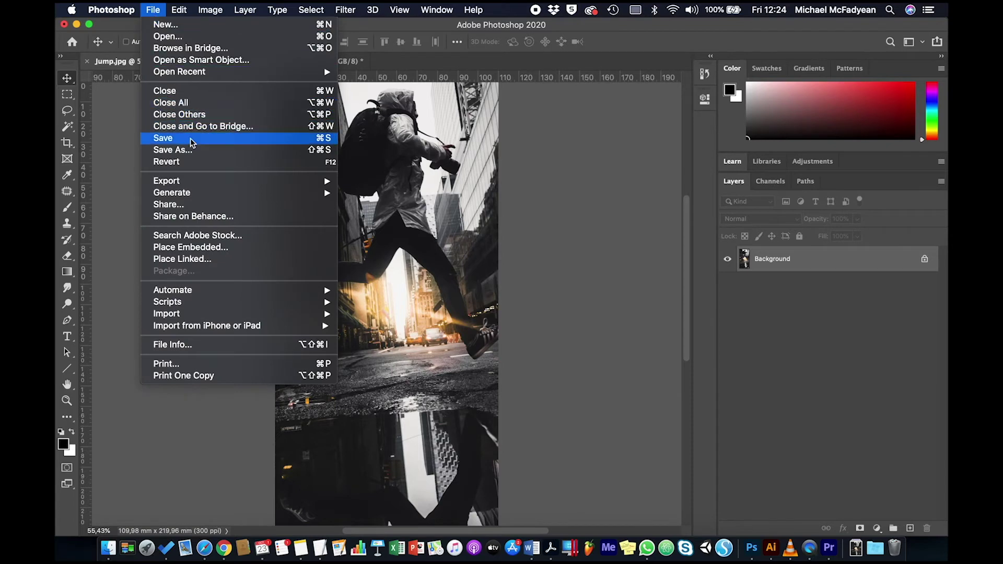
{"action": "left_click", "coordinate": [193, 150]}
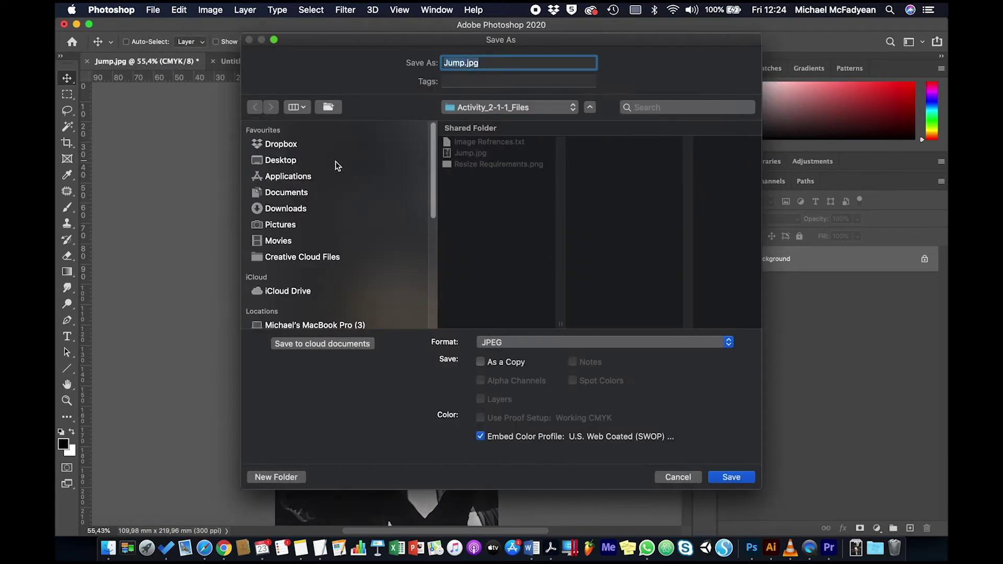
{"action": "left_click", "coordinate": [335, 162]}
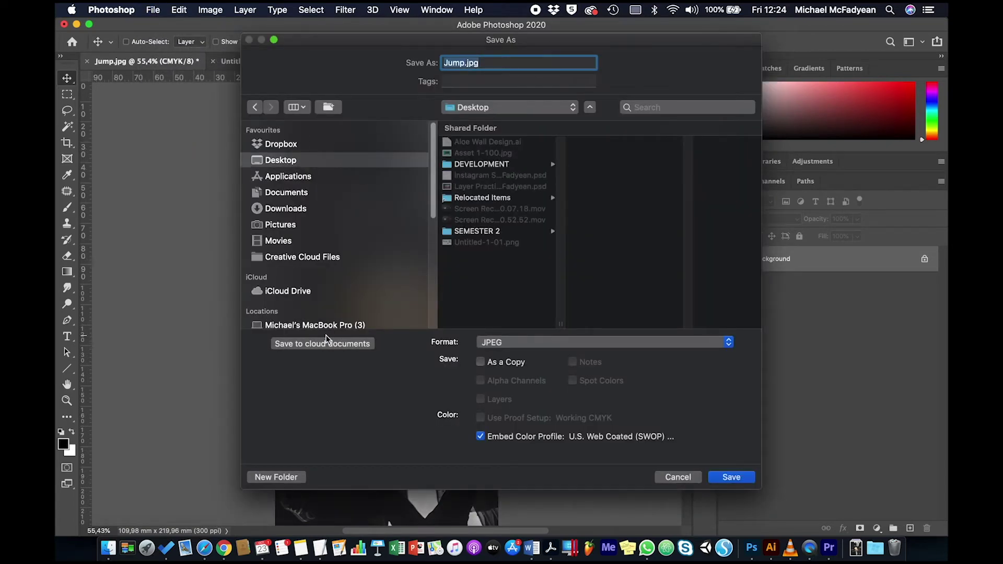
{"action": "left_click", "coordinate": [296, 476]}
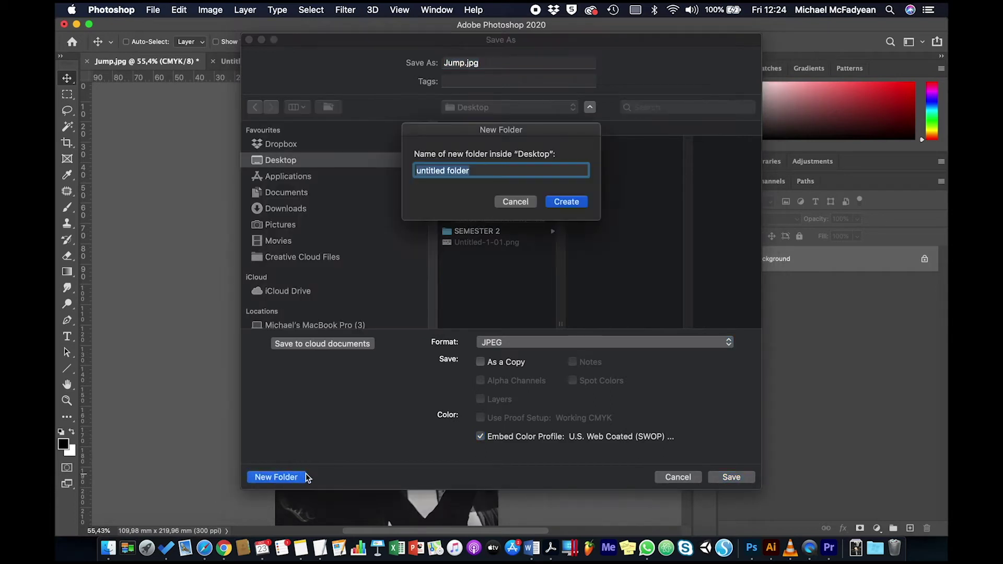
{"action": "type", "text": "Image Sizes"}
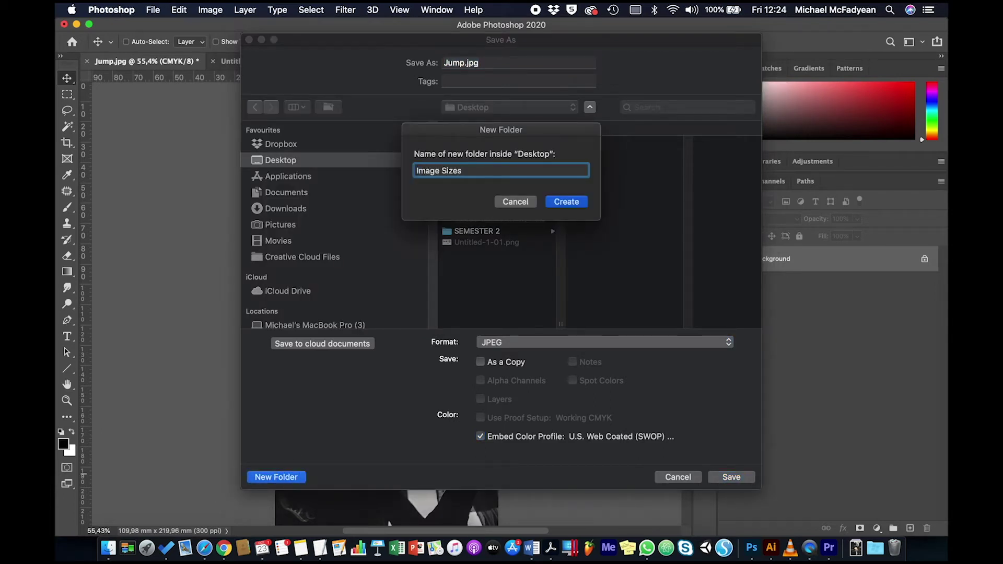
{"action": "key", "text": "Return"}
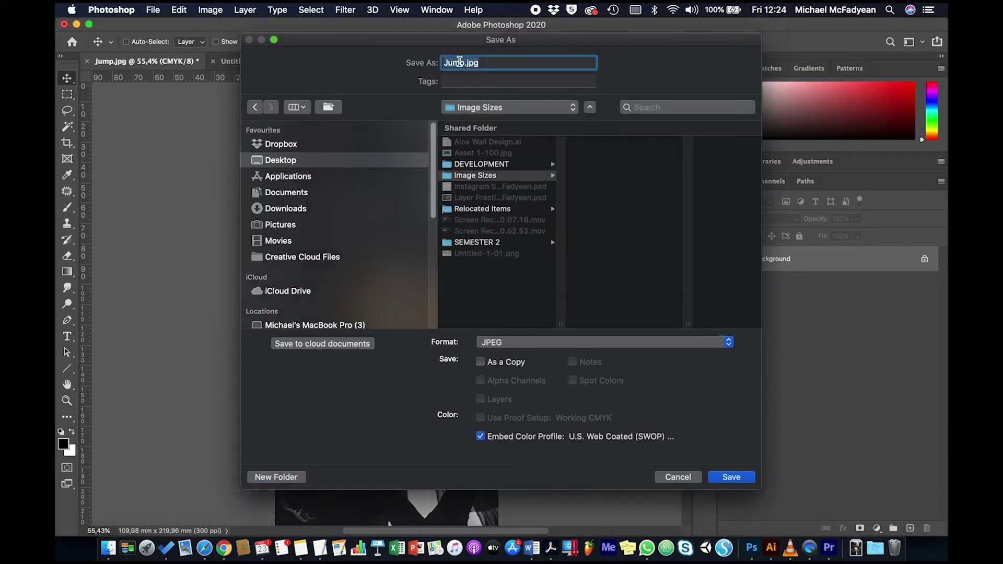
Save the image there as DL.jpg in JPEG format at maximum quality.
{"action": "left_click", "coordinate": [464, 63]}
{"action": "left_click_drag", "start_coordinate": [464, 63], "coordinate": [427, 67]}
{"action": "type", "text": "DL"}
{"action": "left_click", "coordinate": [542, 343]}
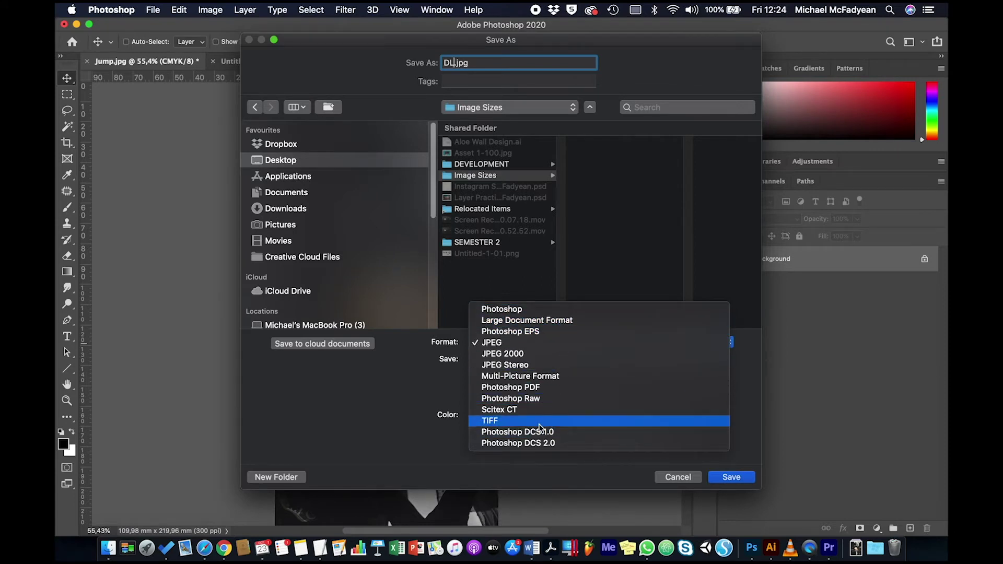
{"action": "left_click", "coordinate": [513, 346]}
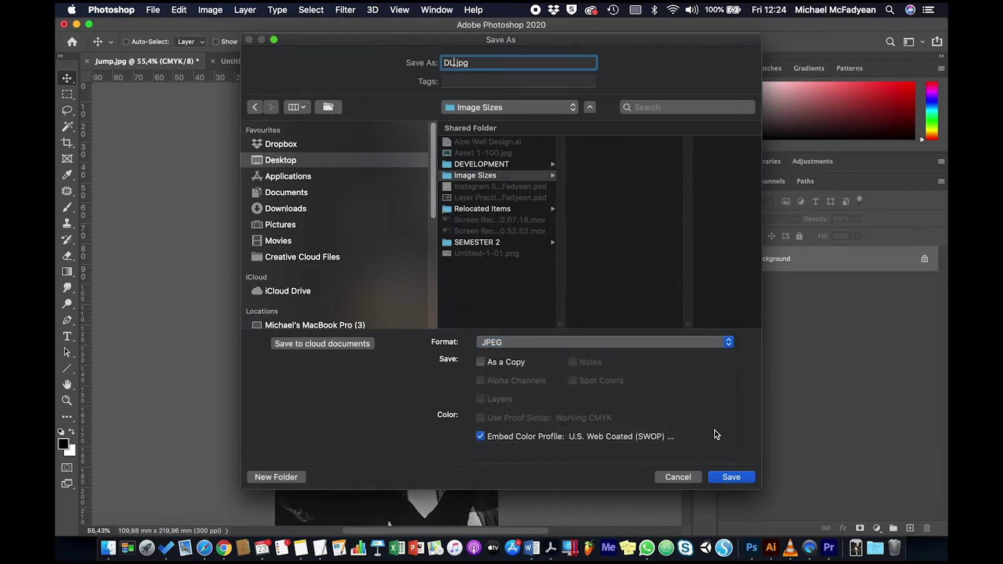
{"action": "left_click", "coordinate": [731, 477]}
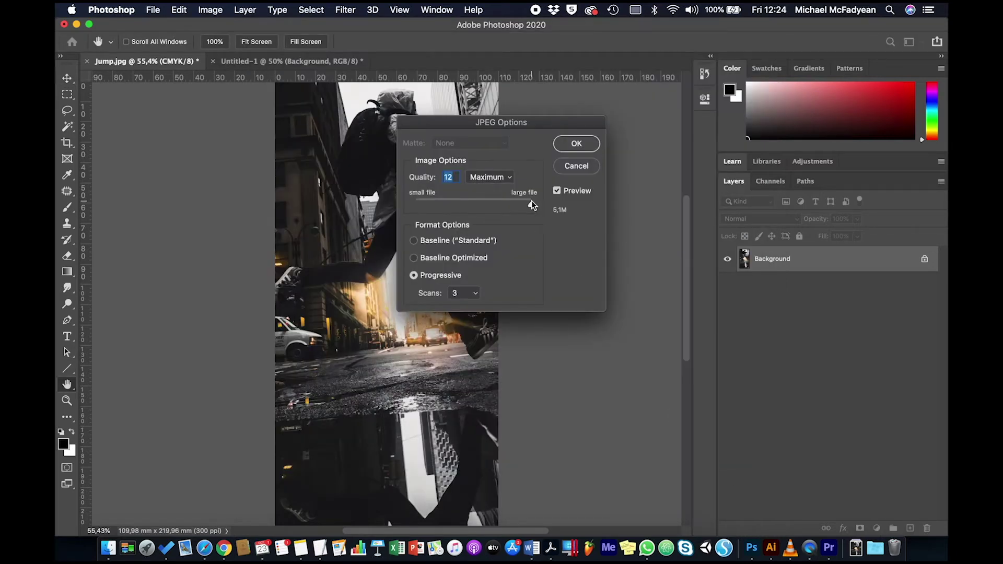
{"action": "left_click", "coordinate": [572, 153]}
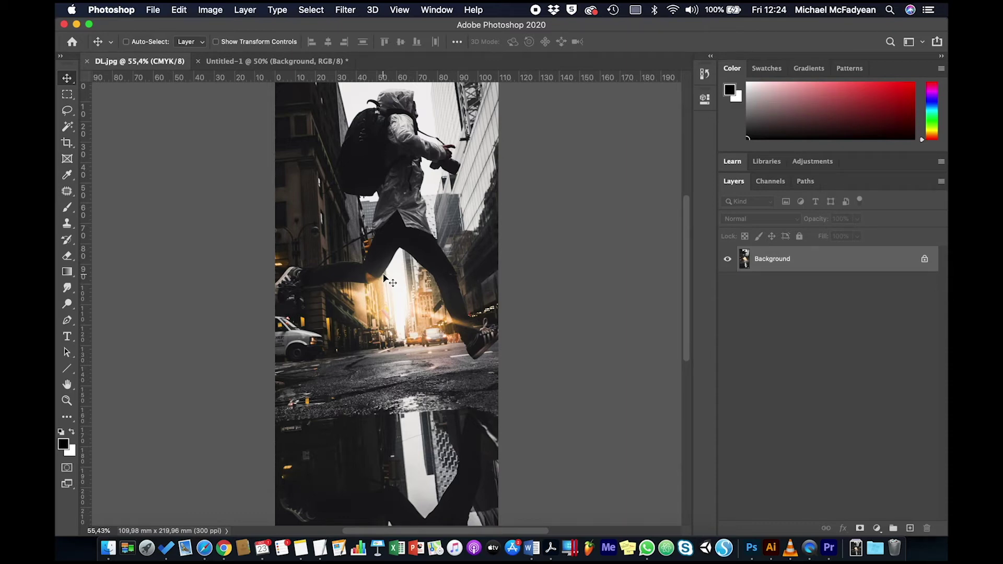
Close DL.jpg and reopen the original Jump.jpg.
{"action": "left_click", "coordinate": [87, 61]}
{"action": "key", "text": "super"}
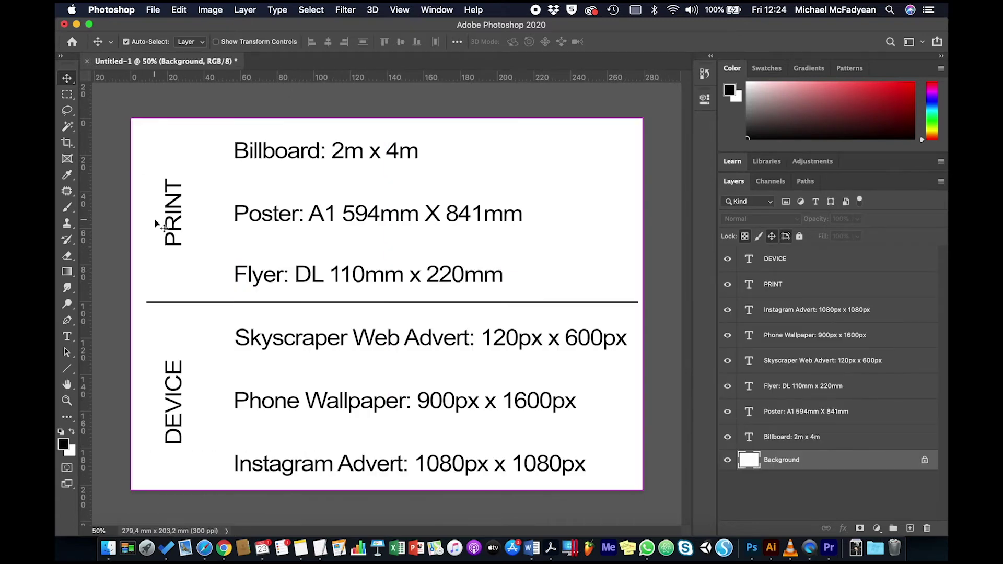
{"action": "key", "text": "super+o"}
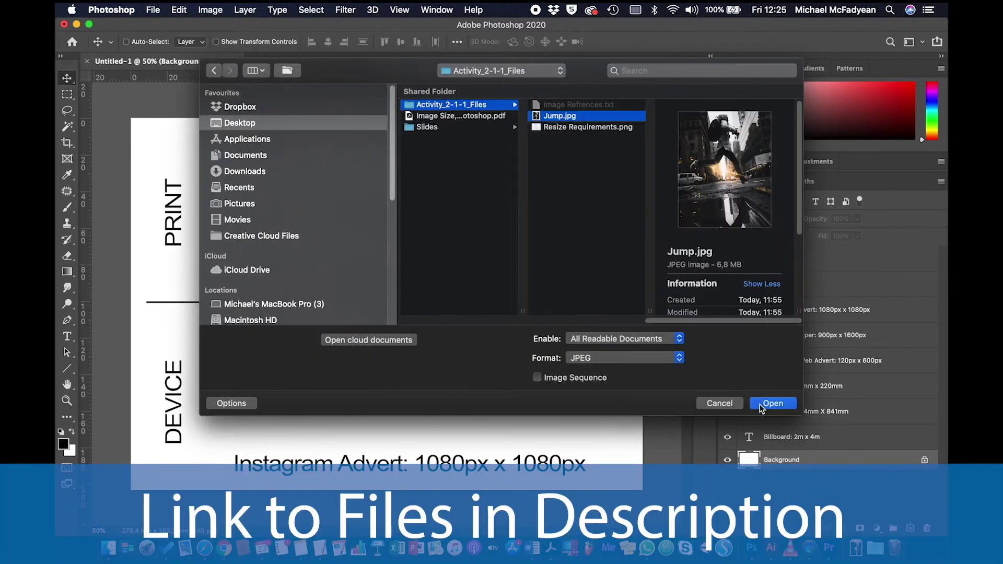
{"action": "left_click", "coordinate": [761, 407]}
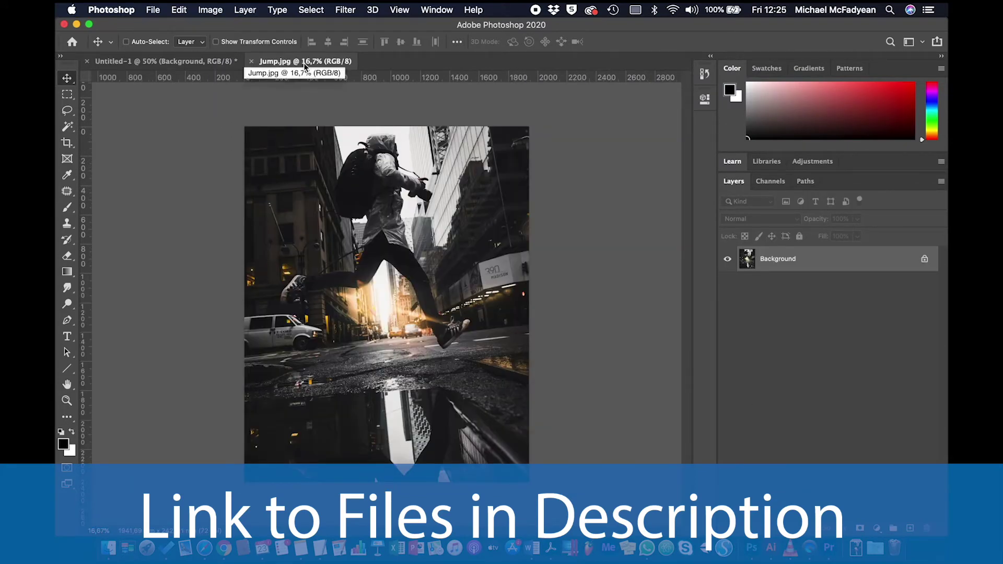
Duplicate Jump.jpg as a new document named Jump copy.
{"action": "left_click", "coordinate": [211, 11]}
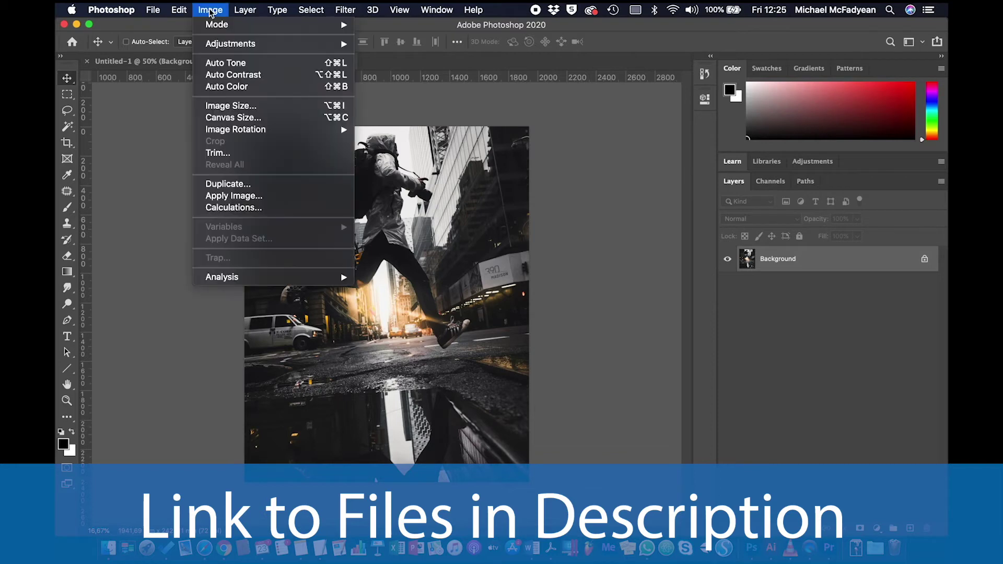
{"action": "left_click", "coordinate": [233, 184]}
{"action": "left_click", "coordinate": [611, 264]}
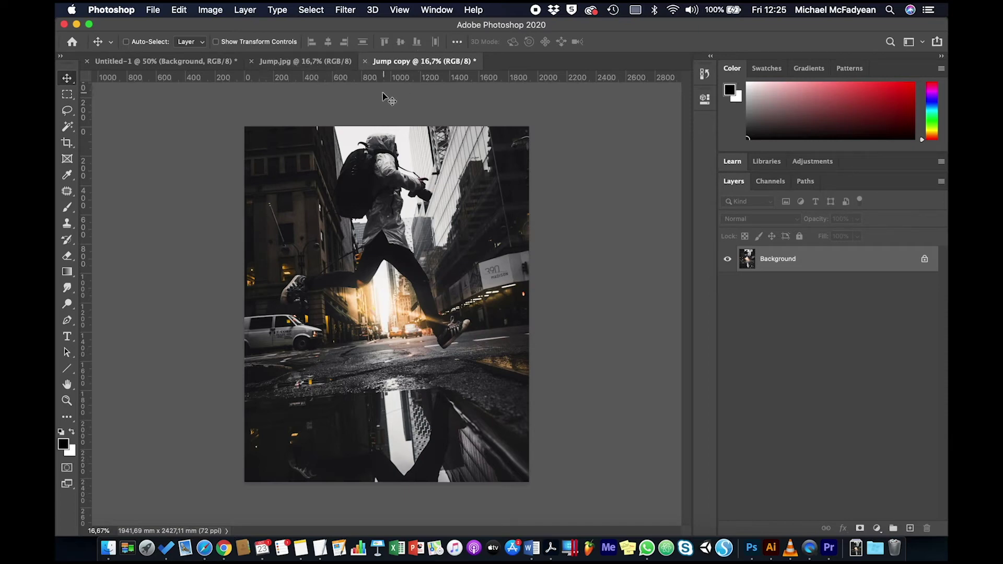
Check the size list, then crop Jump copy to 594 mm width, mistakenly applying a wide crop.
{"action": "left_click", "coordinate": [165, 64]}
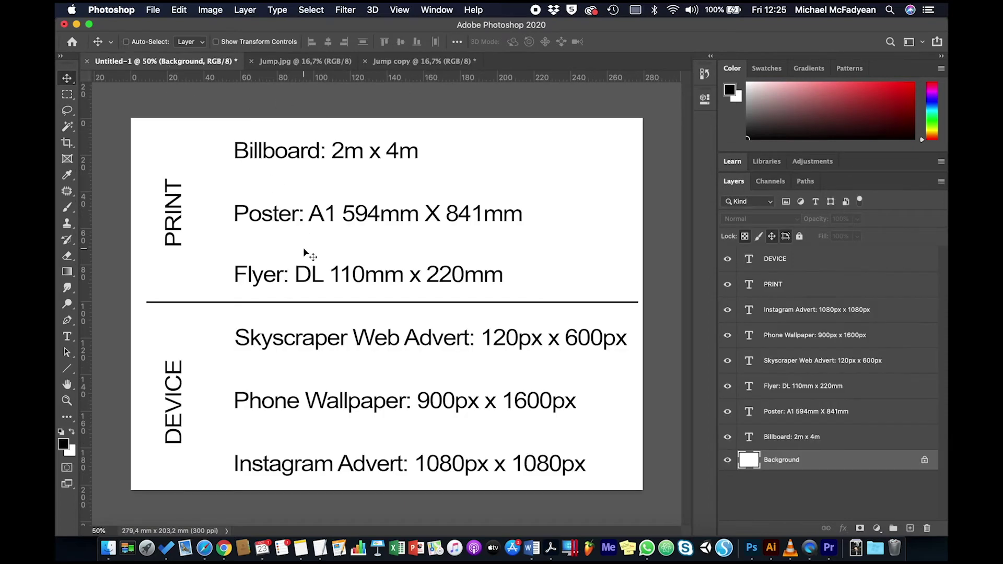
{"action": "left_click", "coordinate": [385, 64]}
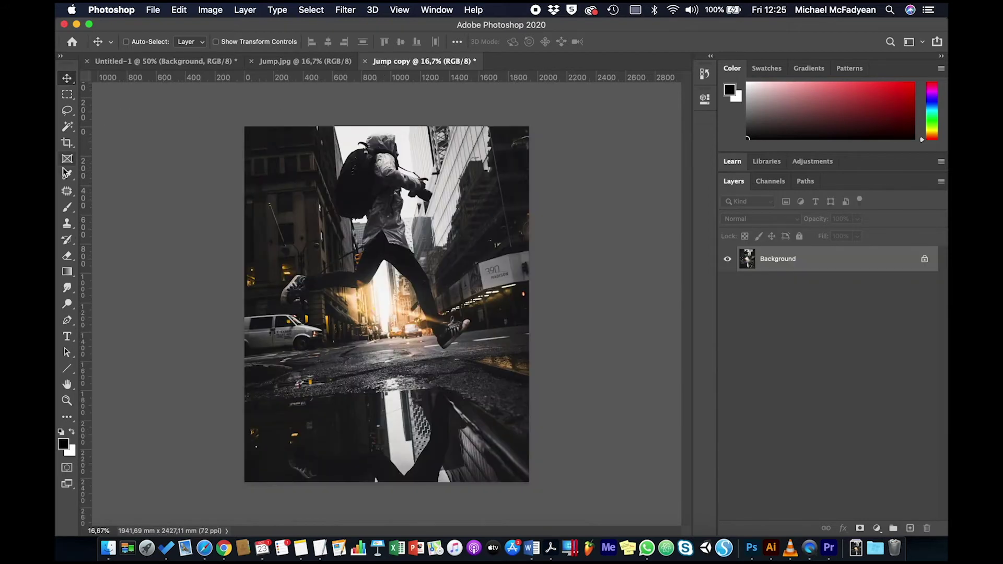
{"action": "left_click", "coordinate": [67, 142]}
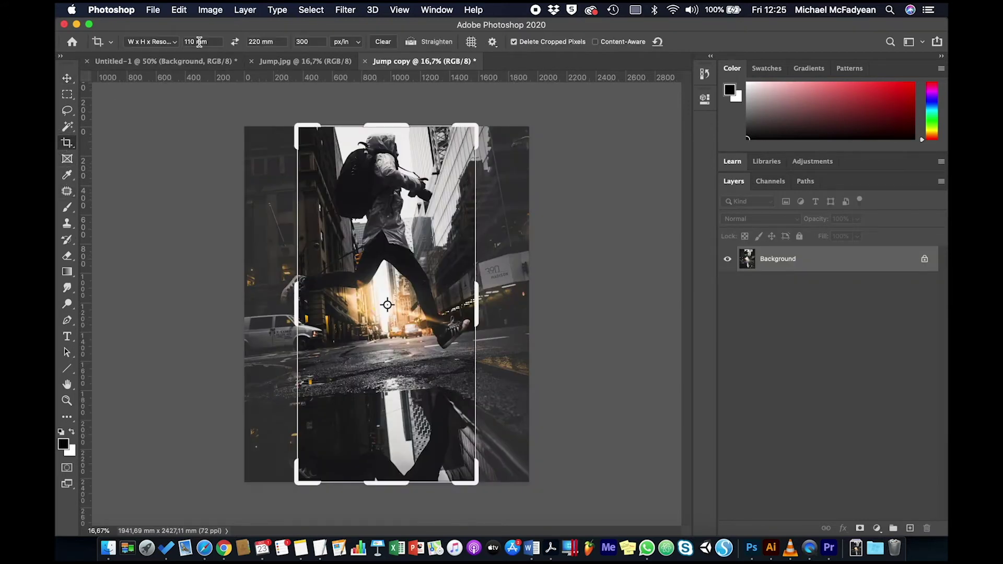
{"action": "left_click", "coordinate": [206, 41]}
{"action": "left_click", "coordinate": [175, 62]}
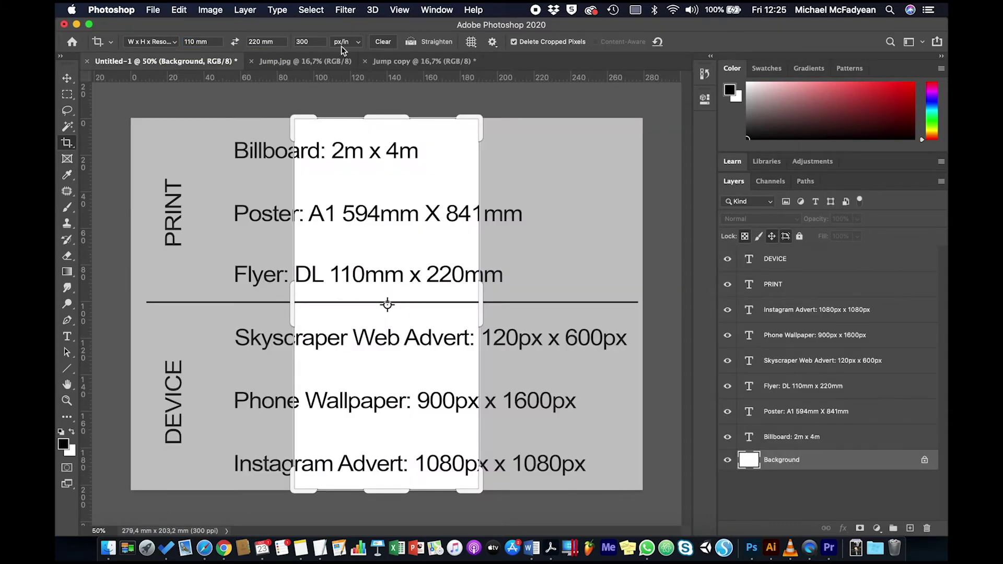
{"action": "left_click", "coordinate": [393, 60]}
{"action": "left_click", "coordinate": [181, 42]}
{"action": "type", "text": "5"}
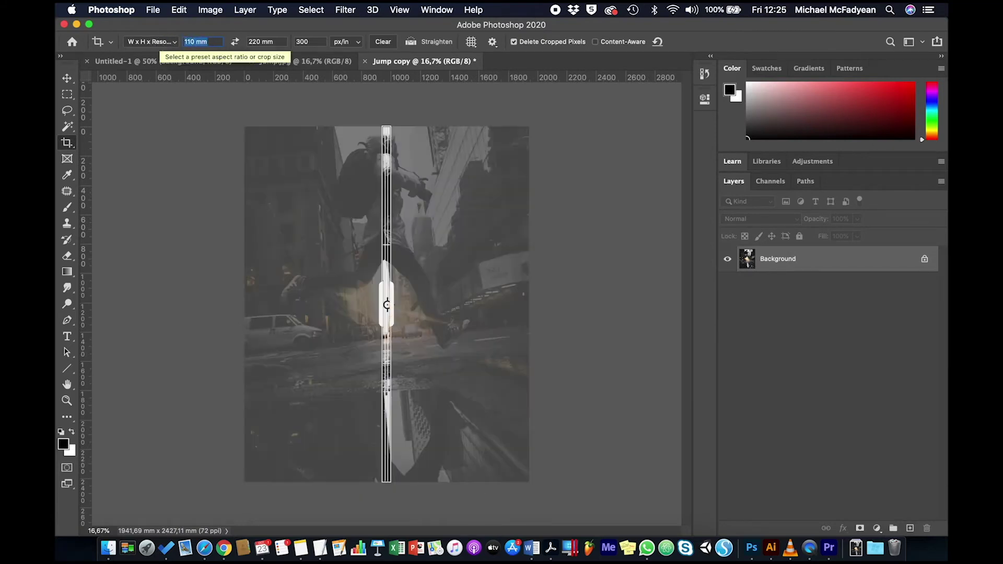
{"action": "type", "text": "94"}
{"action": "key", "text": "Tab"}
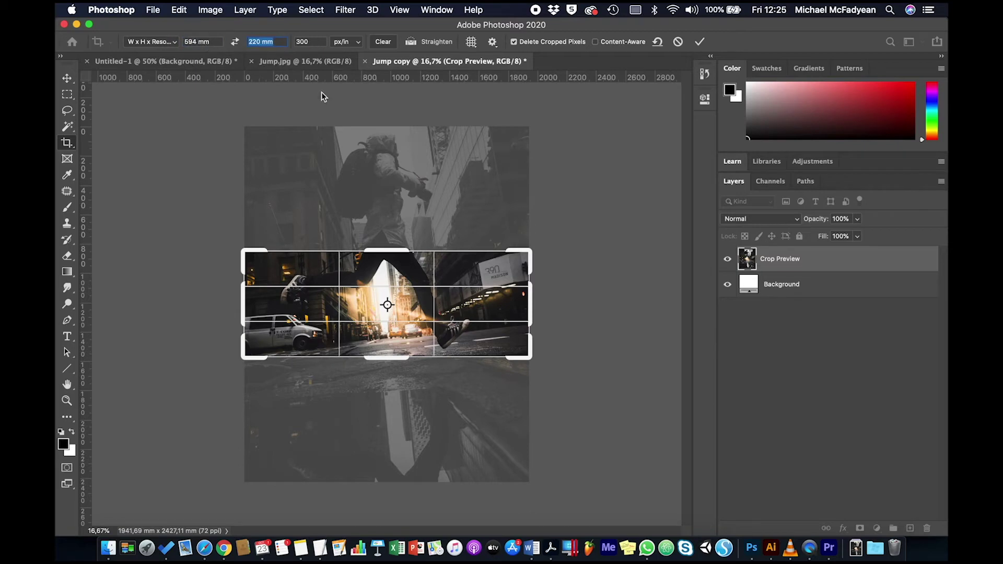
{"action": "key", "text": "Return"}
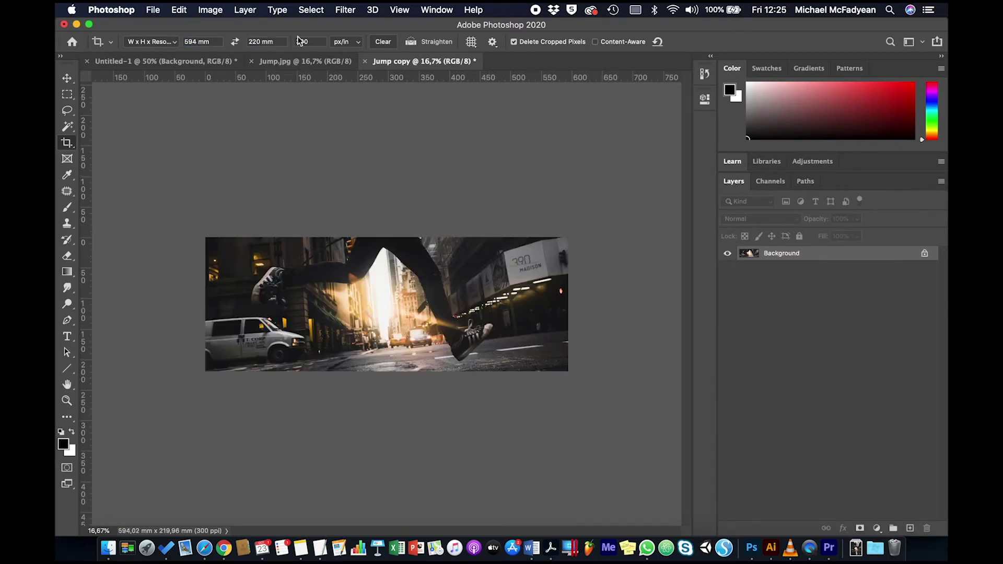
Undo the mistaken crop, then set 841 mm height and the resolution and apply the A1 crop.
{"action": "left_click", "coordinate": [249, 42]}
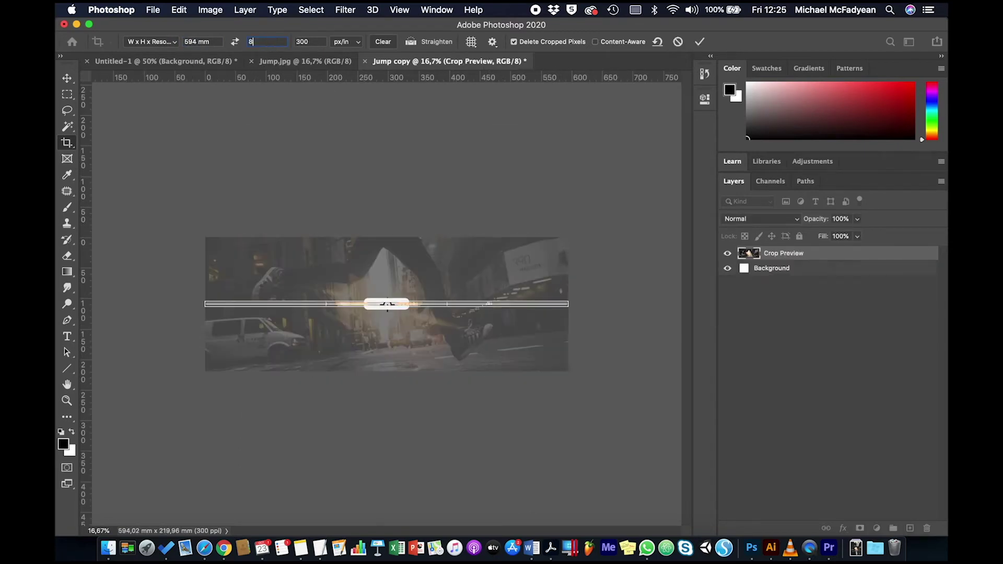
{"action": "type", "text": "41"}
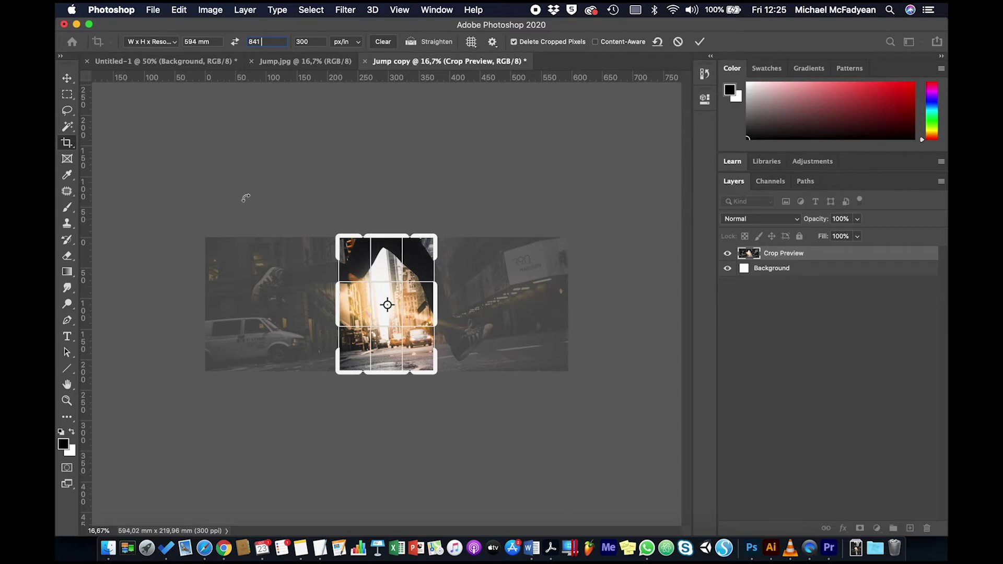
{"action": "key", "text": "super+z"}
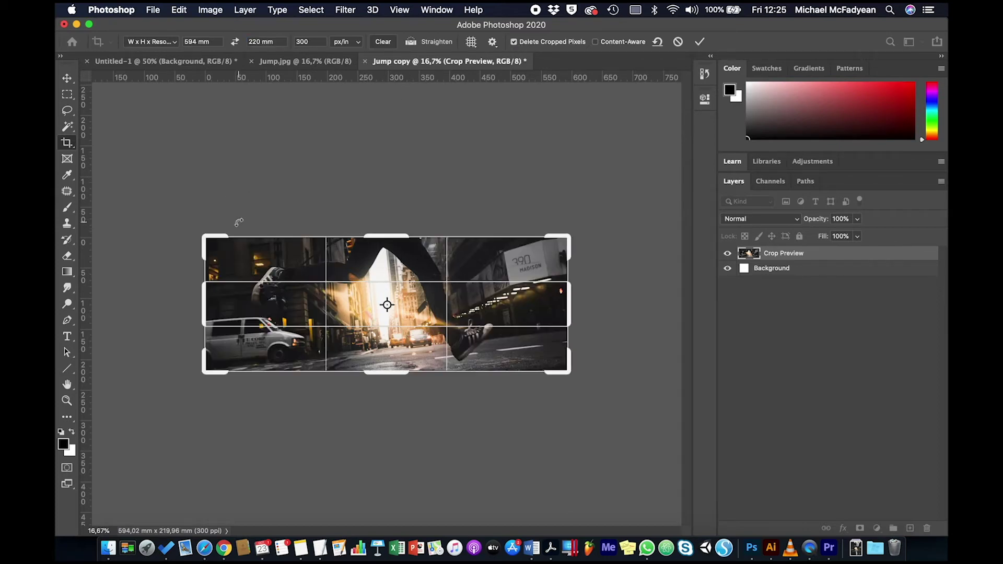
{"action": "key", "text": "Return"}
{"action": "key", "text": "super+z"}
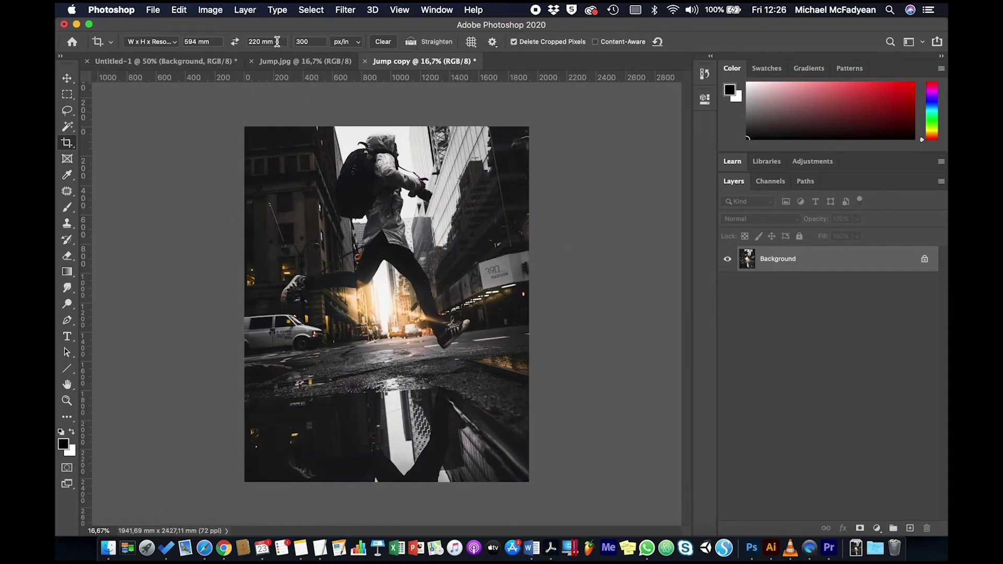
{"action": "left_click", "coordinate": [261, 41]}
{"action": "type", "text": "841"}
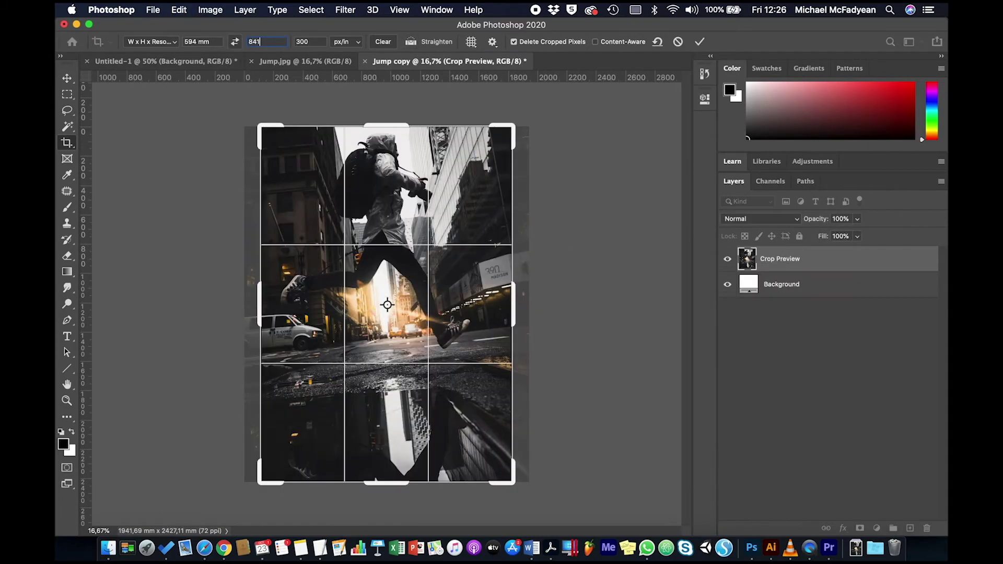
{"action": "key", "text": "Tab"}
{"action": "type", "text": "160"}
{"action": "left_click", "coordinate": [68, 79]}
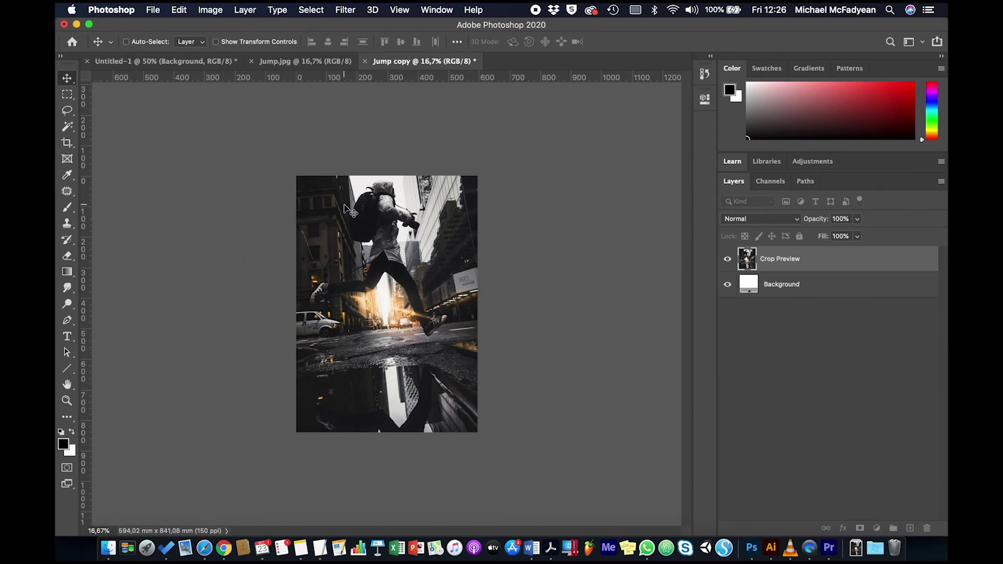
{"action": "left_click", "coordinate": [209, 11]}
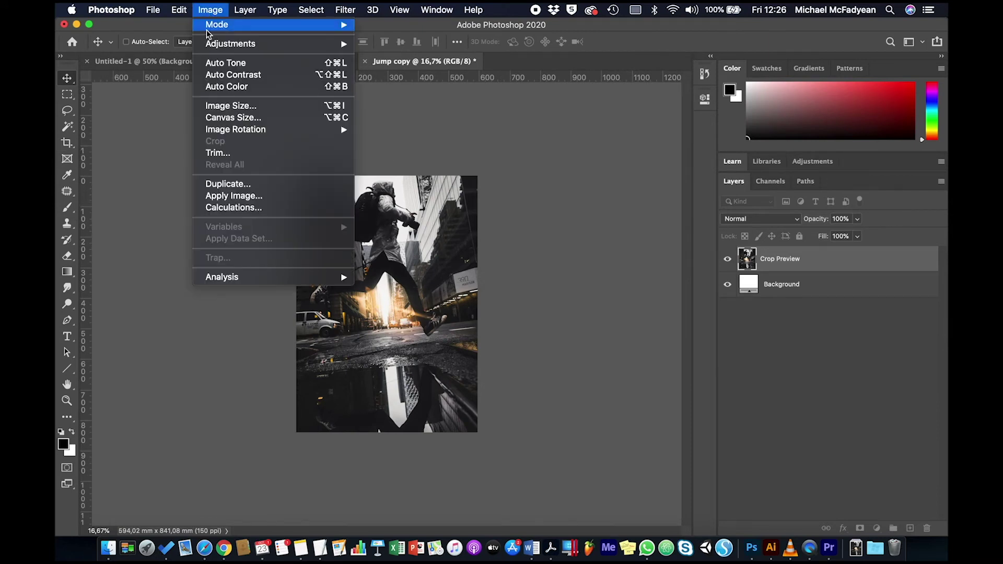
{"action": "left_click", "coordinate": [231, 107]}
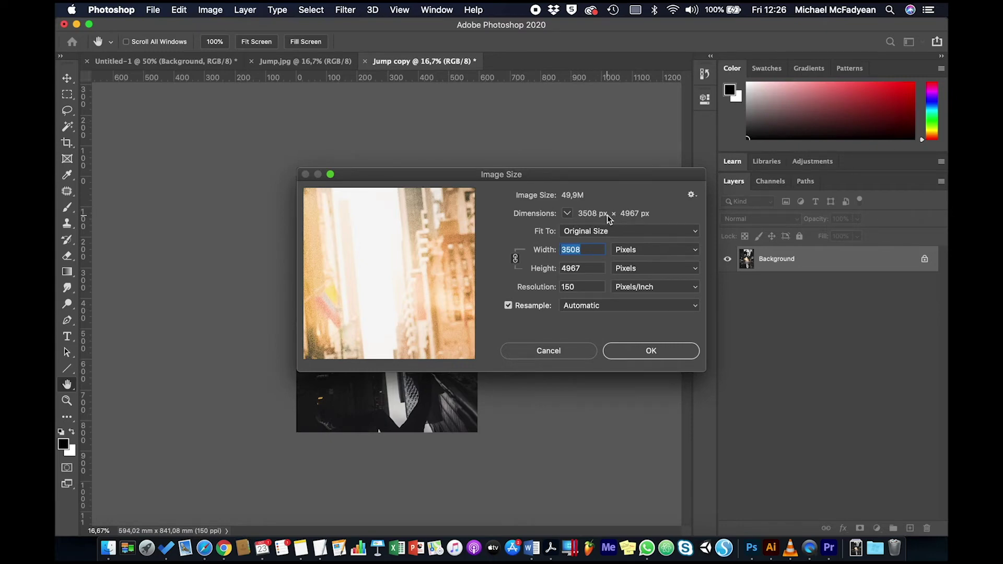
{"action": "left_click", "coordinate": [569, 349]}
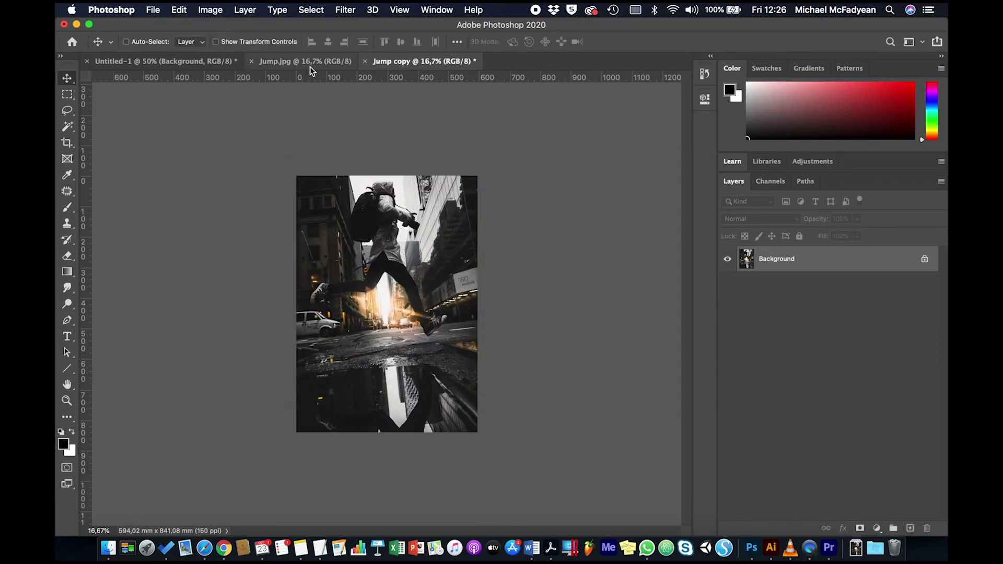
{"action": "left_click", "coordinate": [305, 61]}
{"action": "left_click", "coordinate": [215, 10]}
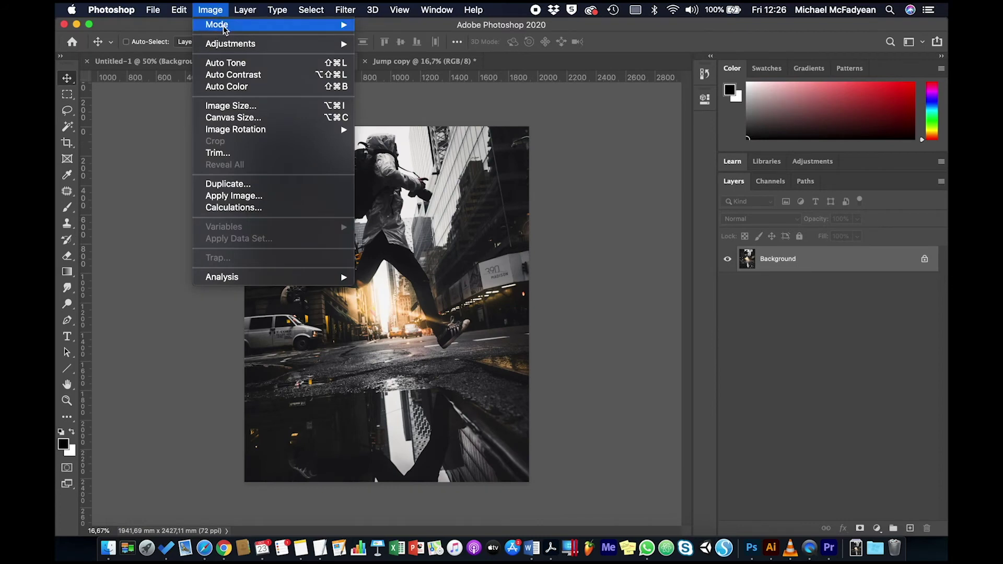
{"action": "left_click", "coordinate": [230, 105]}
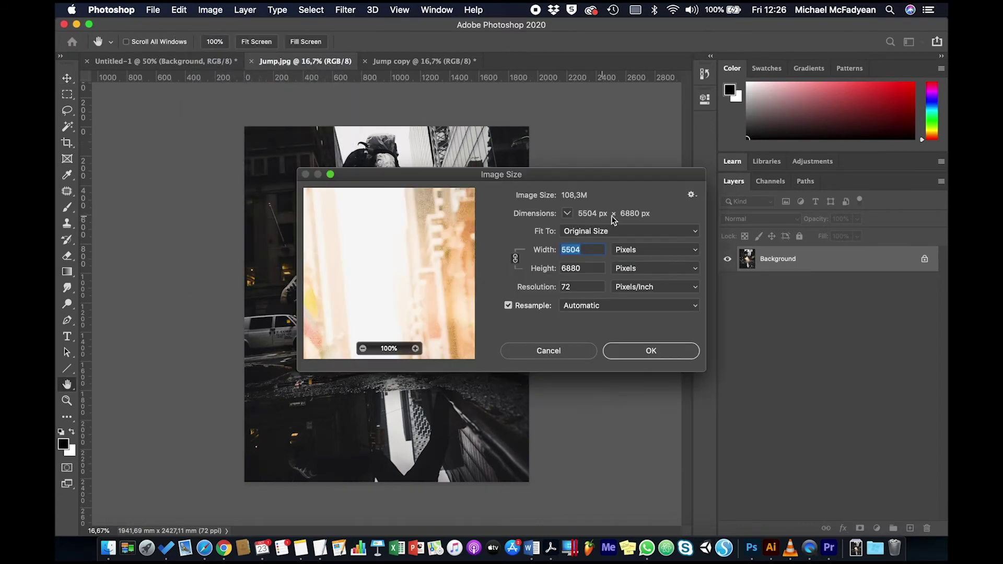
{"action": "left_click", "coordinate": [556, 358]}
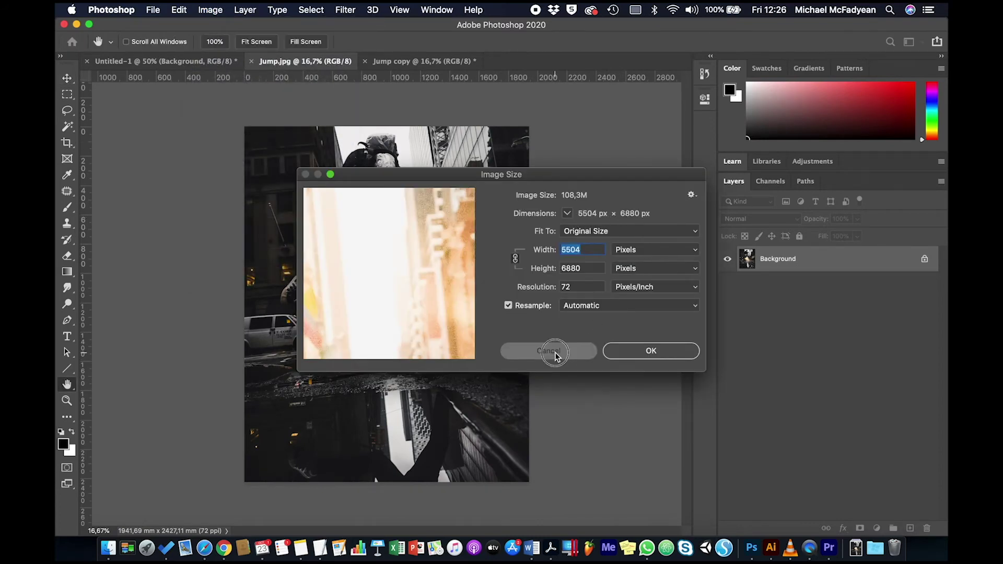
{"action": "left_click", "coordinate": [431, 61]}
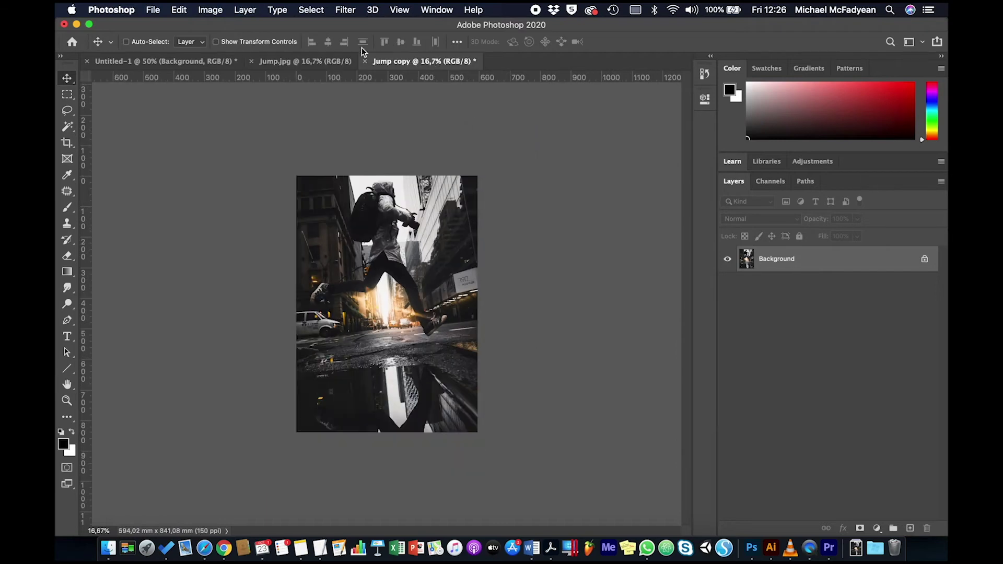
{"action": "left_click", "coordinate": [212, 10]}
{"action": "left_click", "coordinate": [232, 104]}
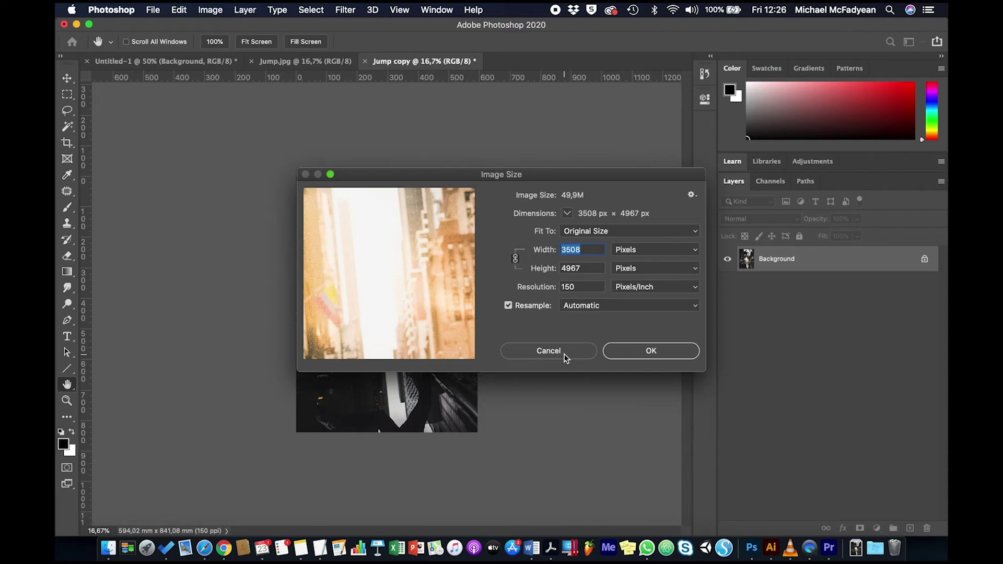
{"action": "left_click", "coordinate": [564, 357]}
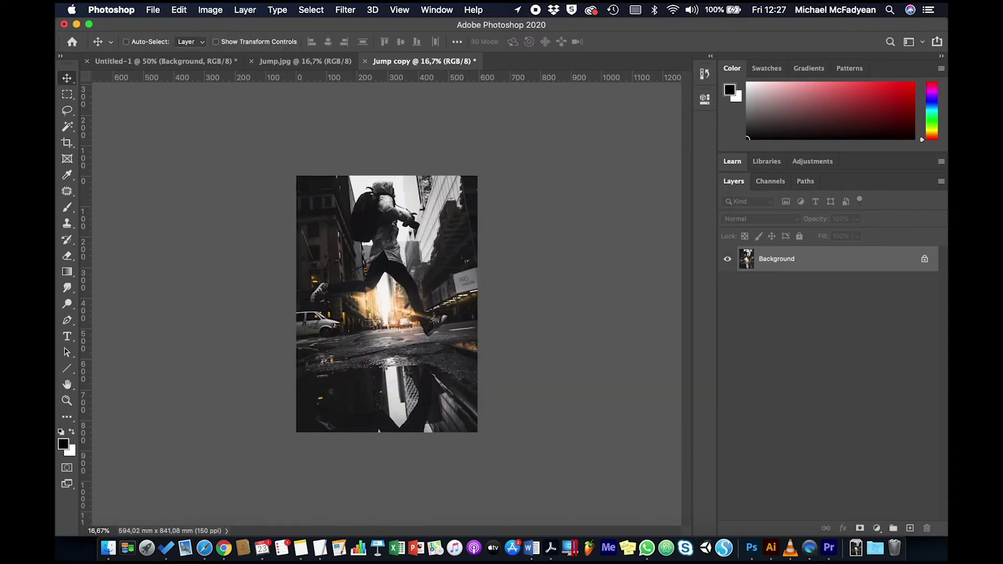
{"action": "left_click", "coordinate": [152, 10]}
Convert the A1 copy to CMYK colour.
{"action": "mouse_move", "coordinate": [214, 8]}
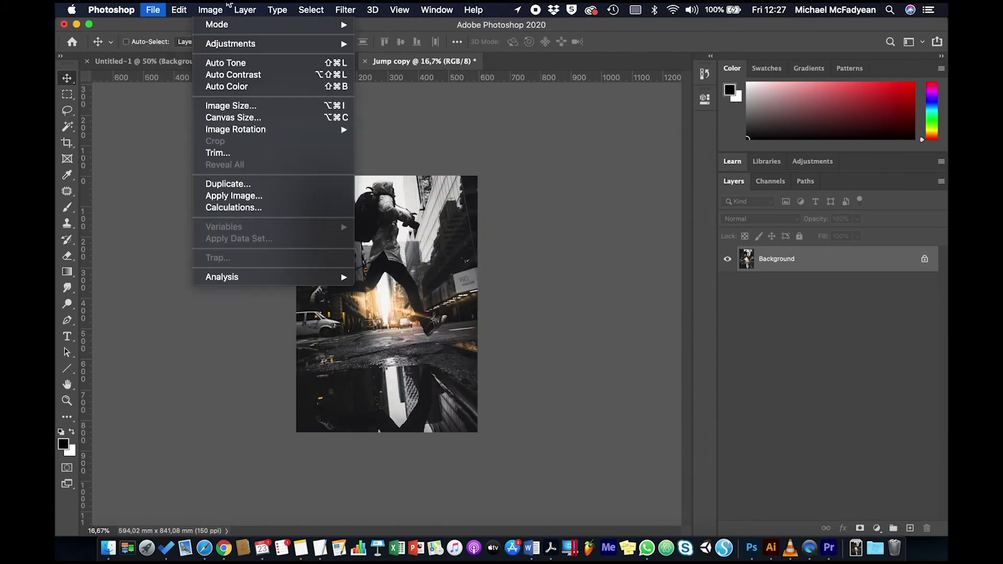
{"action": "mouse_move", "coordinate": [225, 25]}
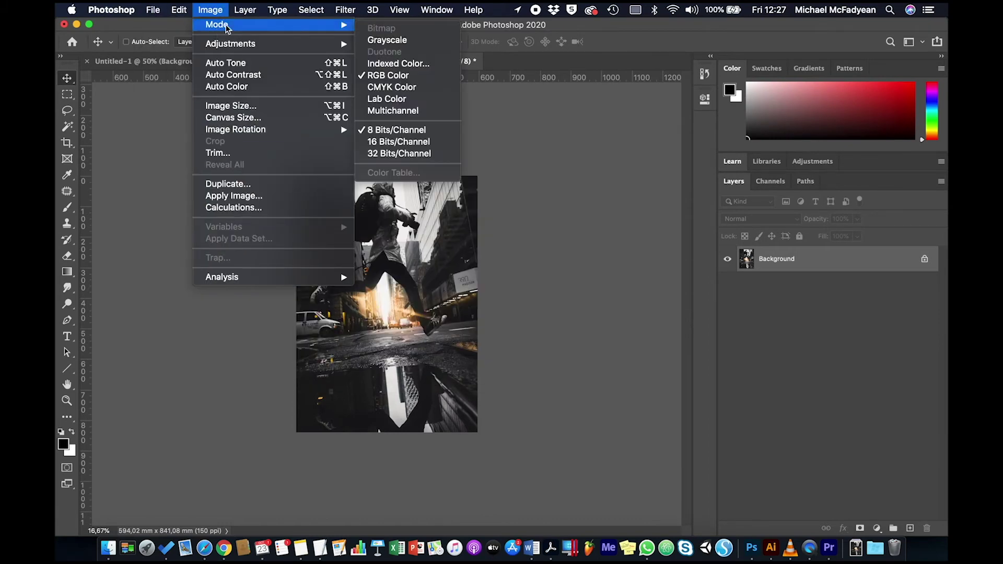
{"action": "left_click", "coordinate": [379, 88]}
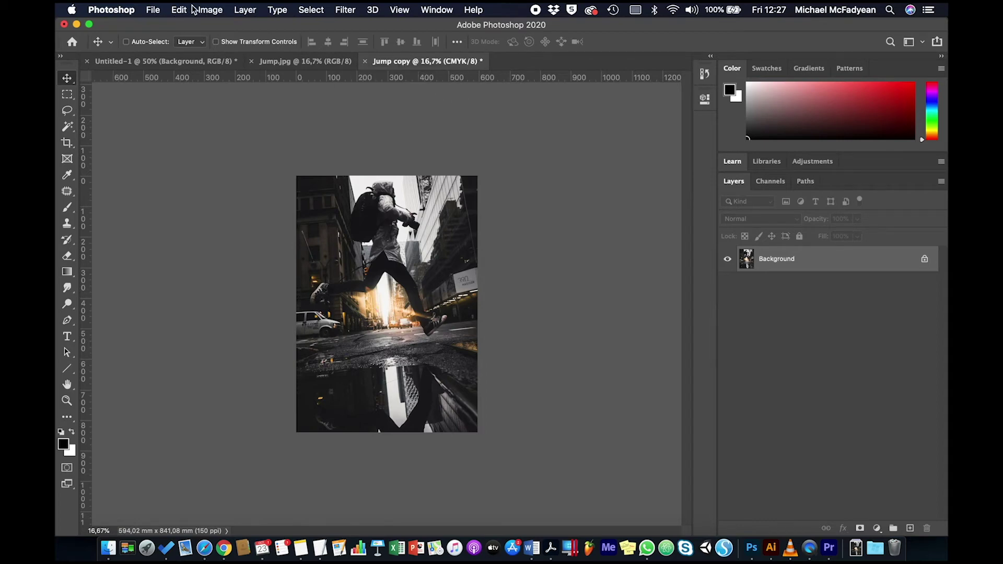
Save it as A1.jpg in Desktop > Image Sizes, accepting the JPEG quality settings.
{"action": "left_click", "coordinate": [152, 10]}
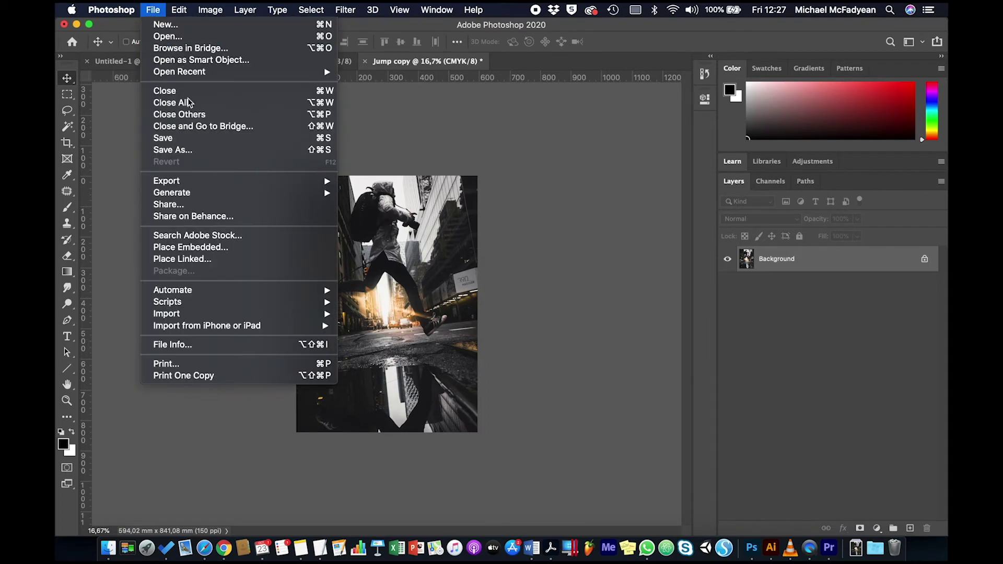
{"action": "left_click", "coordinate": [197, 159]}
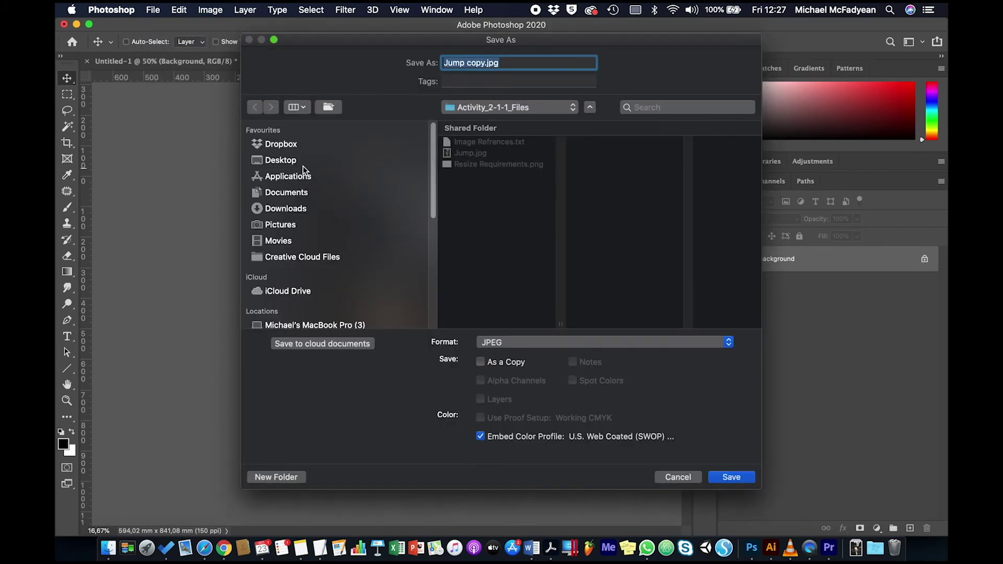
{"action": "left_click", "coordinate": [303, 162]}
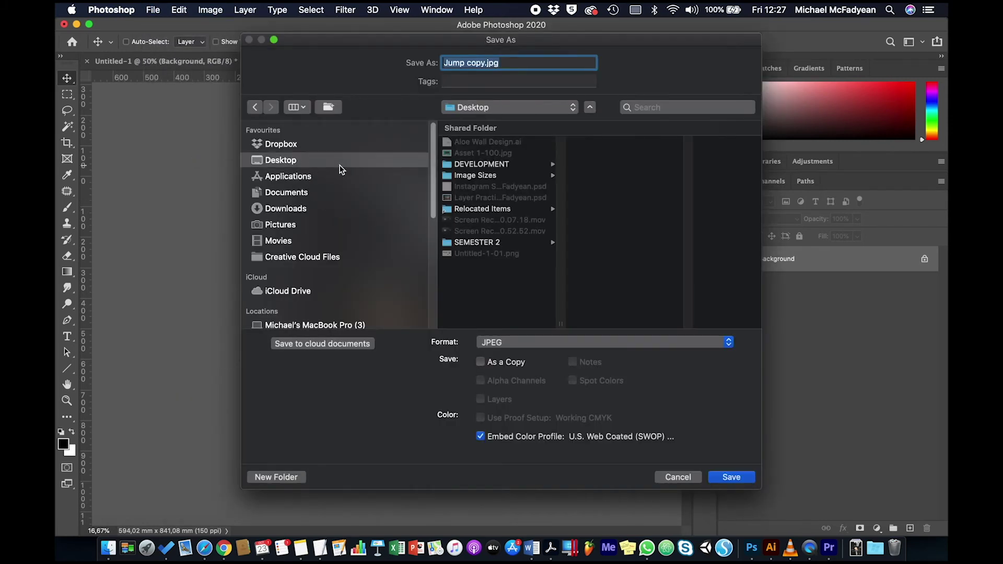
{"action": "left_click", "coordinate": [479, 178]}
{"action": "left_click_drag", "start_coordinate": [485, 64], "coordinate": [392, 63]}
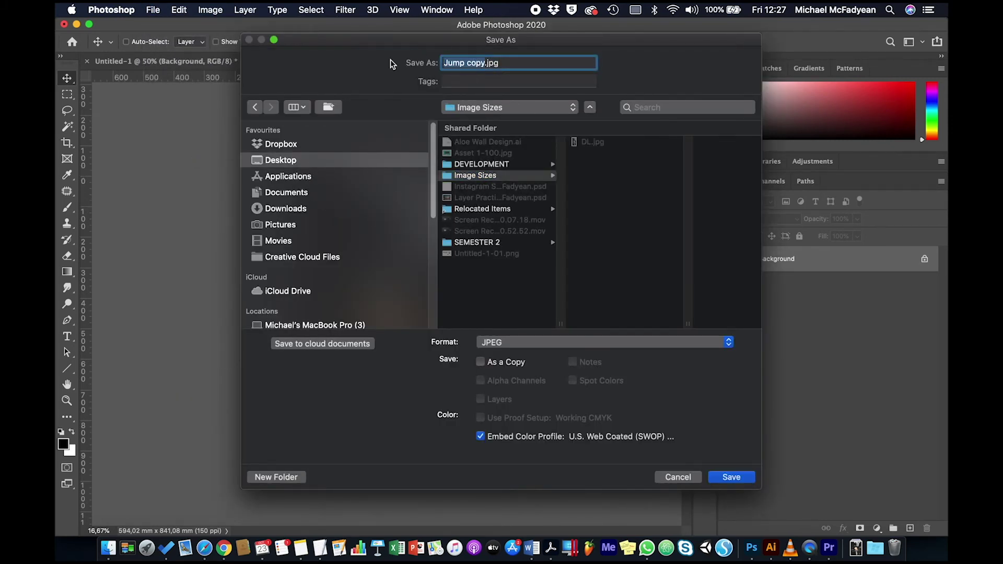
{"action": "type", "text": "A1"}
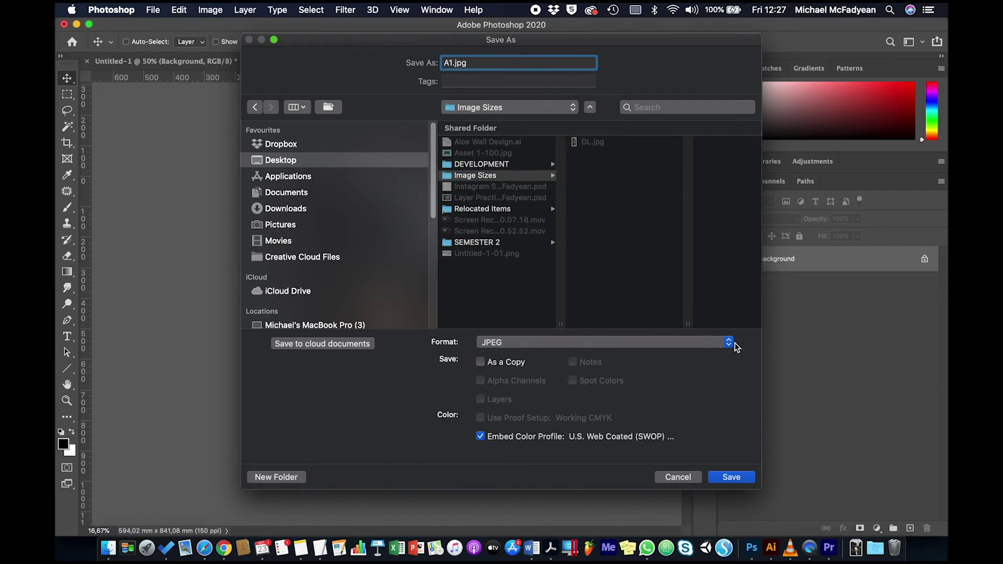
{"action": "left_click", "coordinate": [731, 477]}
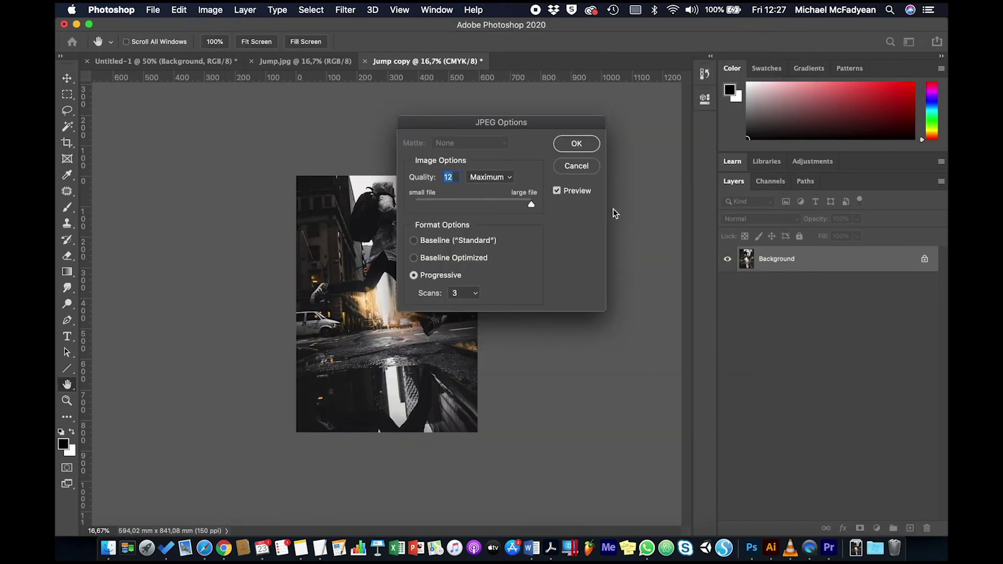
{"action": "left_click", "coordinate": [563, 151]}
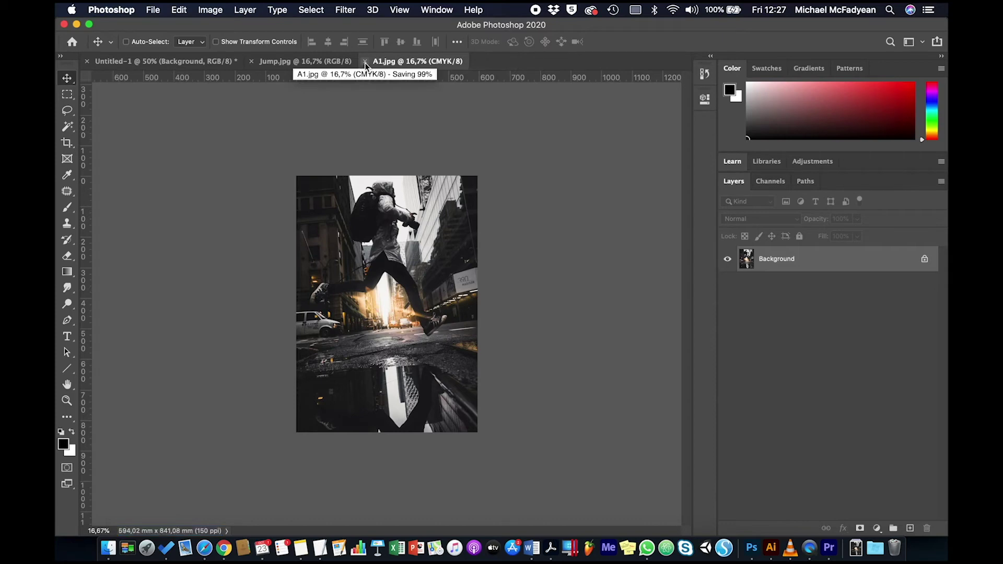
Close A1.jpg and duplicate the original jump photo as Jump copy.
{"action": "left_click", "coordinate": [365, 63]}
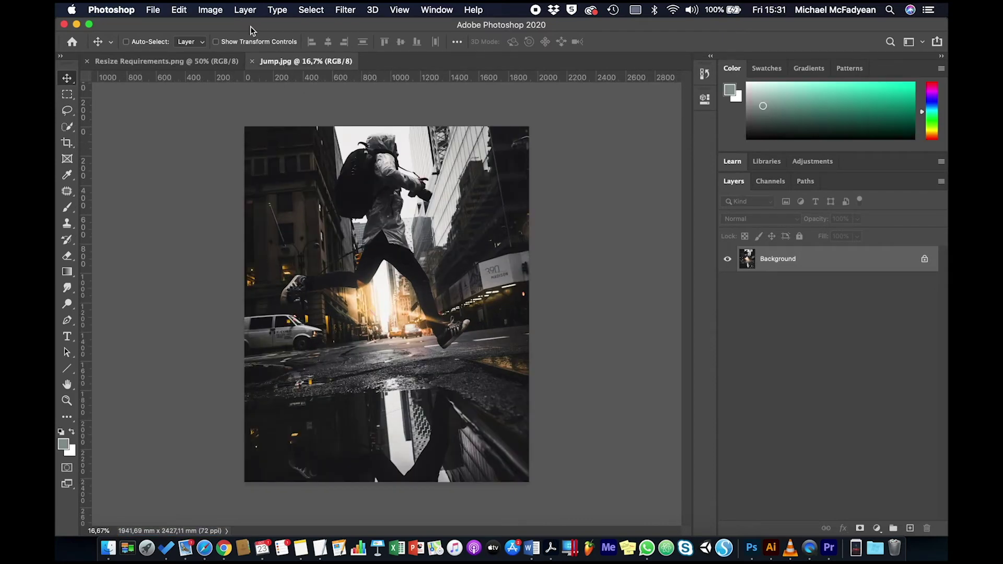
{"action": "left_click", "coordinate": [218, 11]}
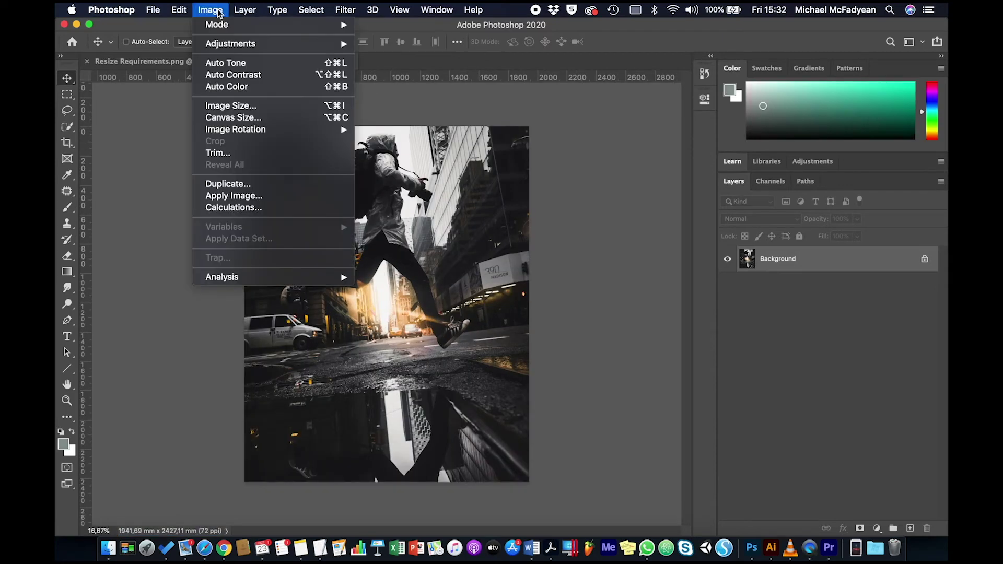
{"action": "left_click", "coordinate": [228, 184]}
{"action": "left_click", "coordinate": [615, 263]}
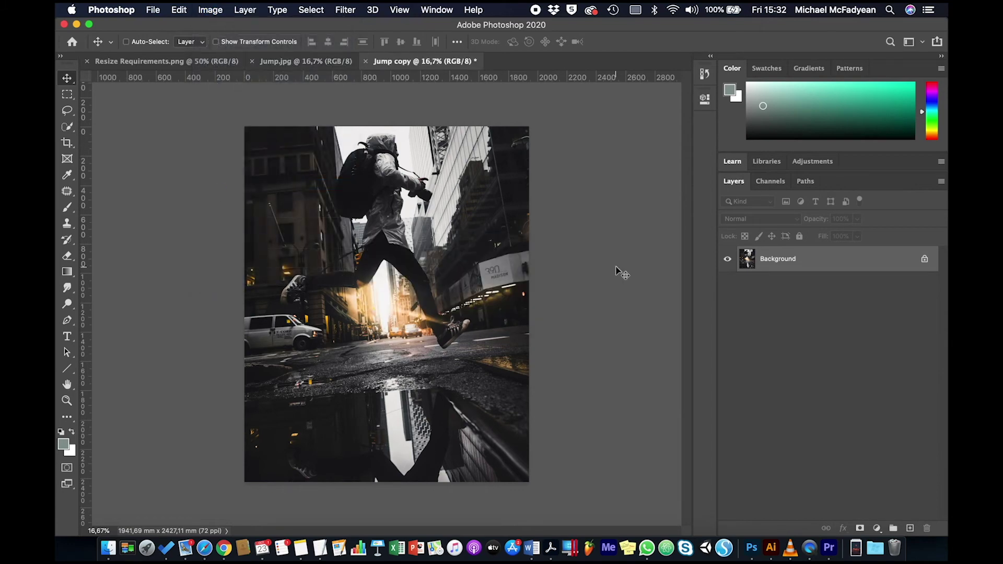
Crop Jump copy to 200 cm × 400 cm at 50 ppi, correcting the resolution from 300.
{"action": "left_click", "coordinate": [212, 63]}
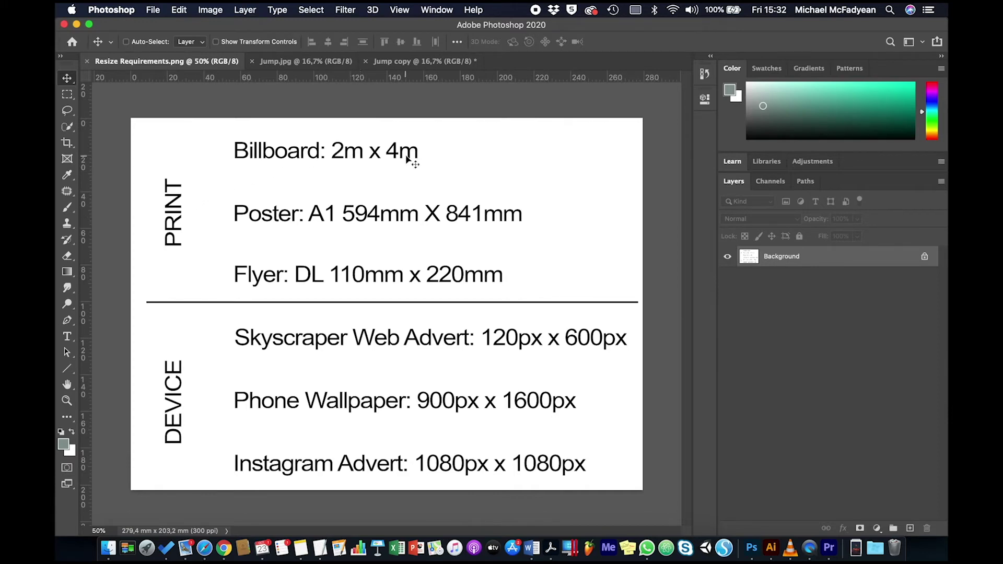
{"action": "left_click", "coordinate": [408, 61]}
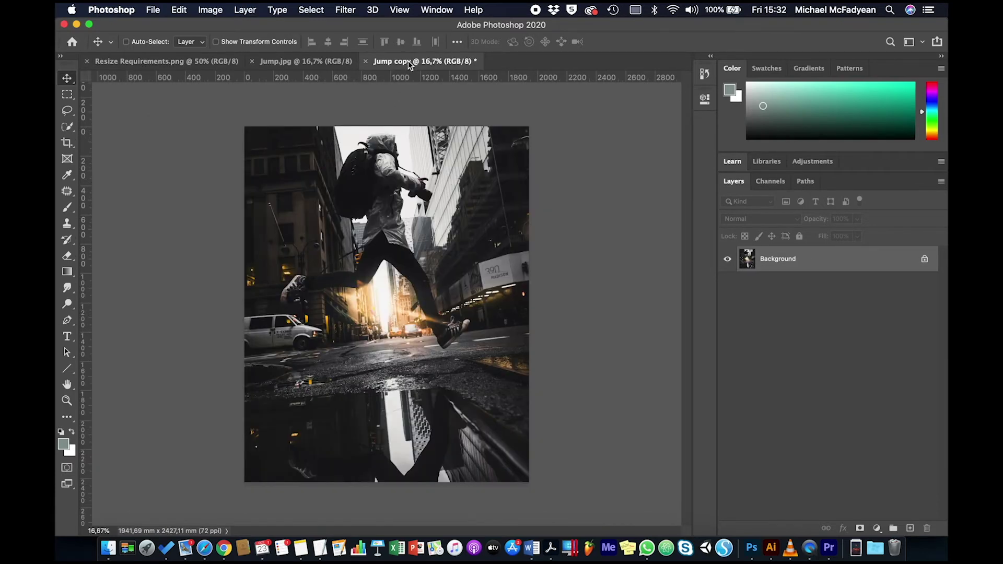
{"action": "left_click", "coordinate": [63, 147]}
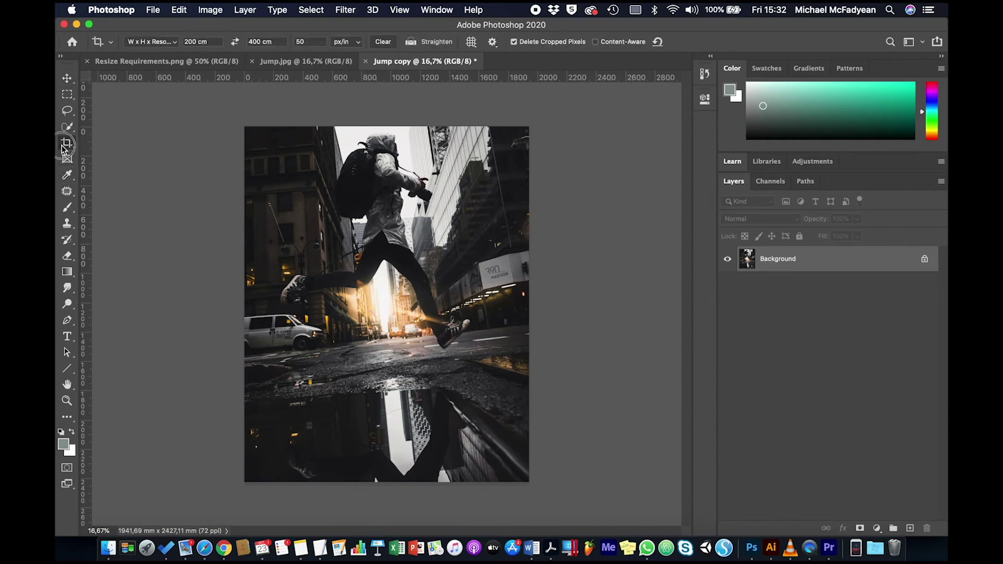
{"action": "left_click", "coordinate": [194, 41]}
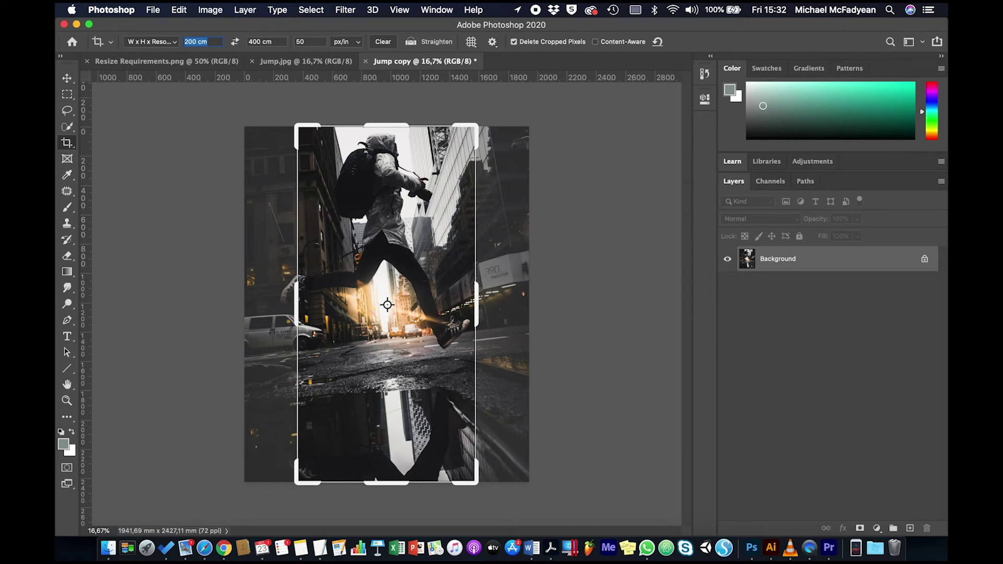
{"action": "type", "text": "200cm"}
{"action": "key", "text": "Tab"}
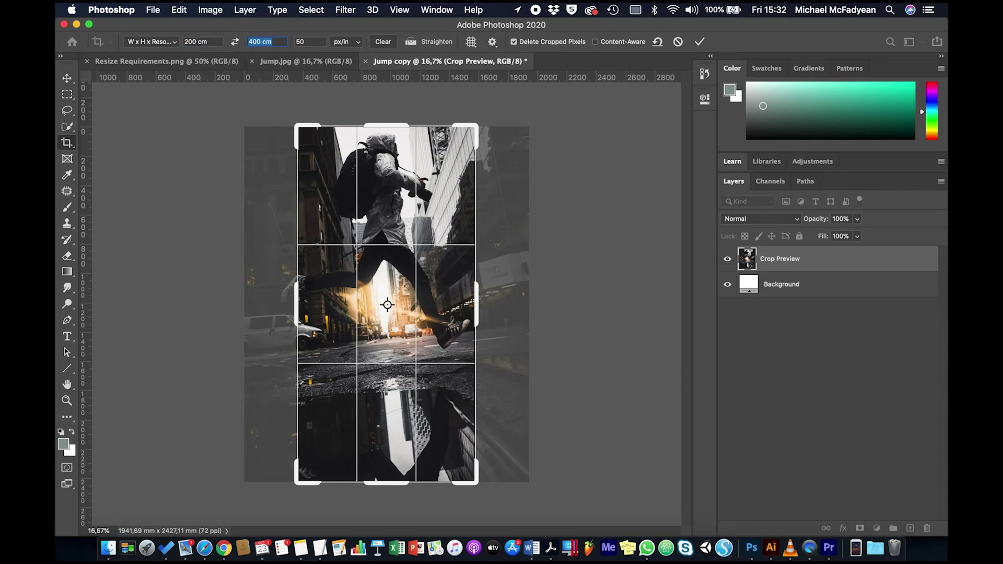
{"action": "type", "text": "400cm"}
{"action": "key", "text": "Tab"}
{"action": "type", "text": "300"}
{"action": "key", "text": "BackSpace"}
{"action": "key", "text": "BackSpace"}
{"action": "key", "text": "BackSpace"}
{"action": "type", "text": "50"}
{"action": "key", "text": "Return"}
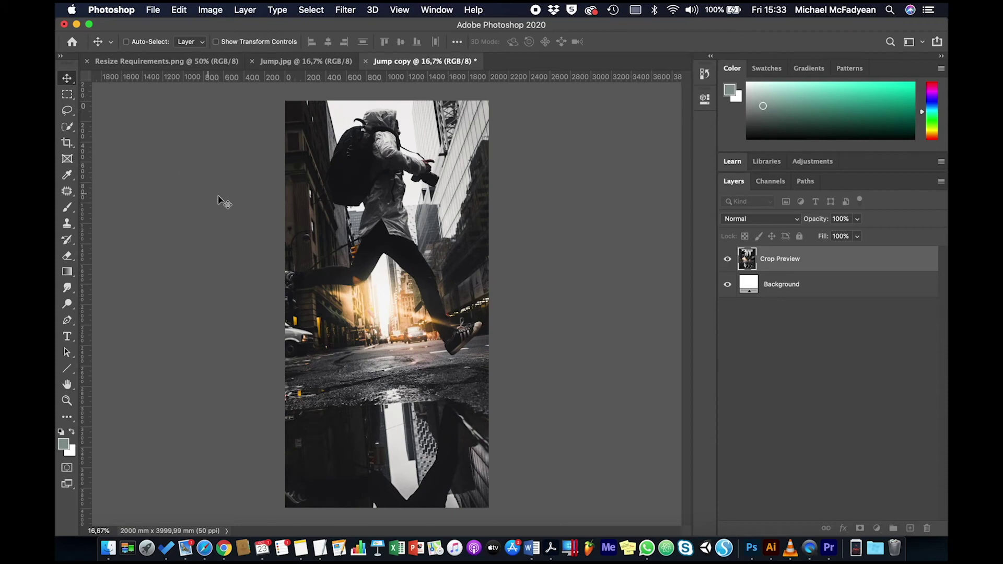
{"action": "left_click", "coordinate": [329, 62]}
{"action": "left_click", "coordinate": [210, 10]}
{"action": "left_click", "coordinate": [225, 106]}
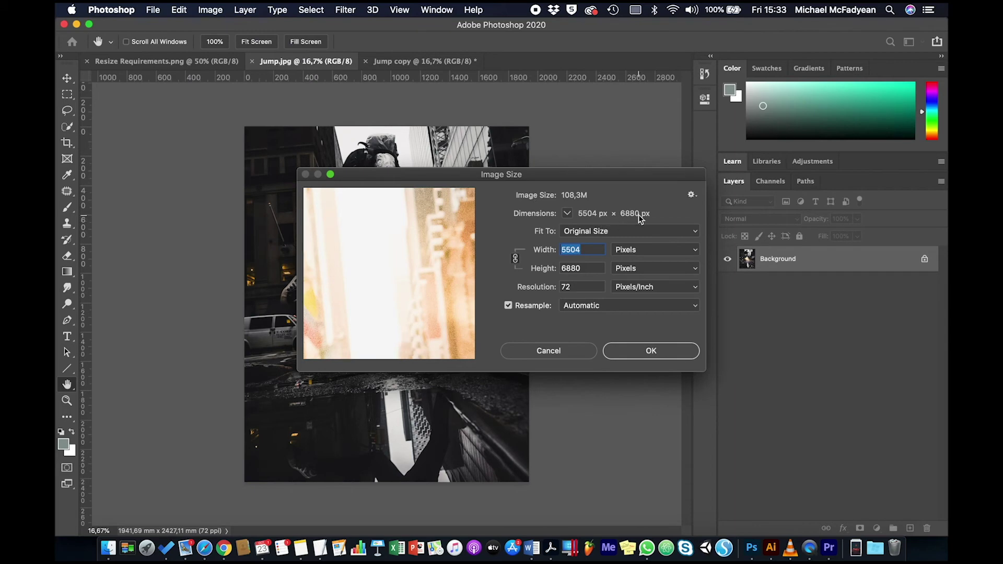
{"action": "left_click", "coordinate": [575, 353]}
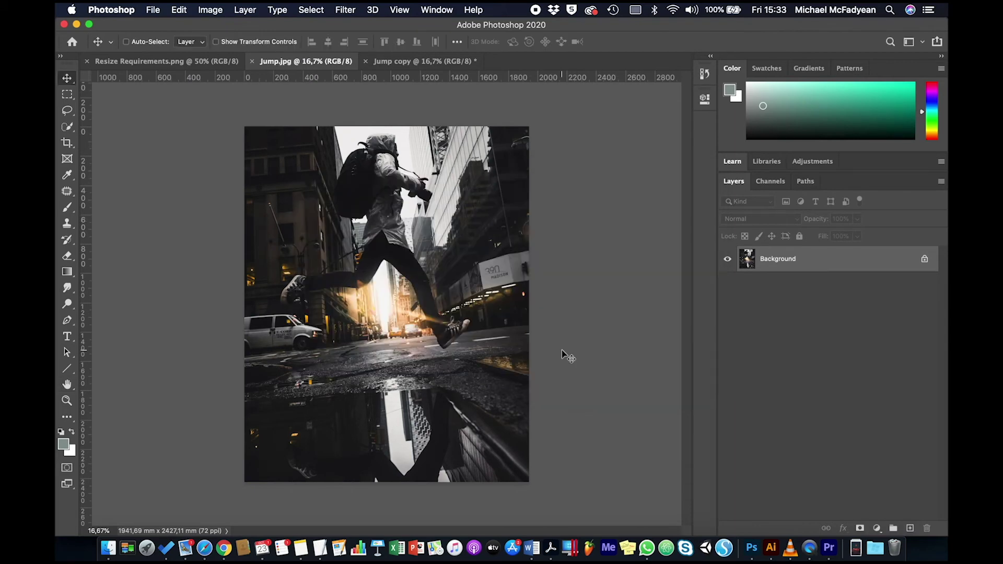
{"action": "left_click", "coordinate": [425, 61]}
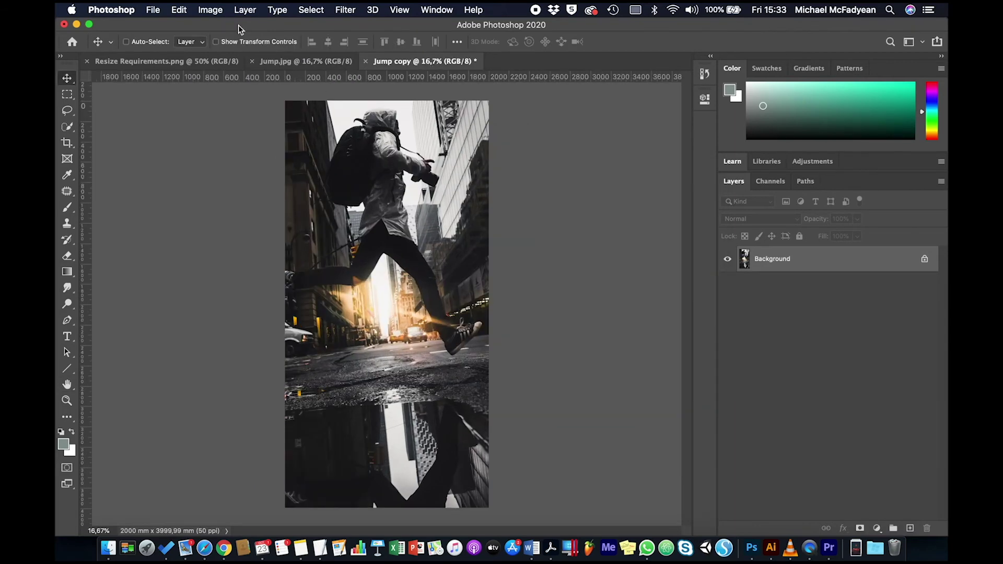
{"action": "left_click", "coordinate": [215, 11]}
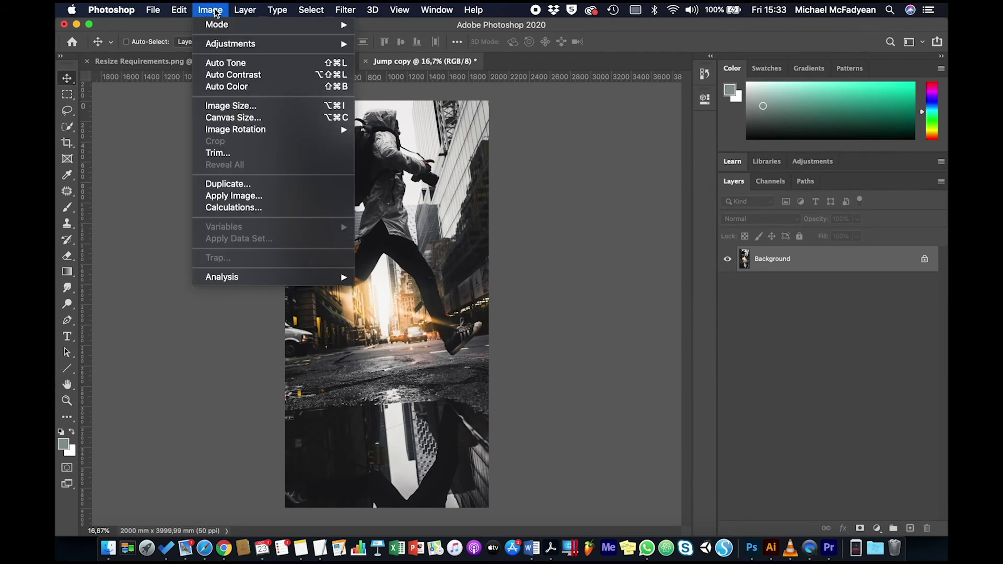
{"action": "left_click", "coordinate": [226, 103]}
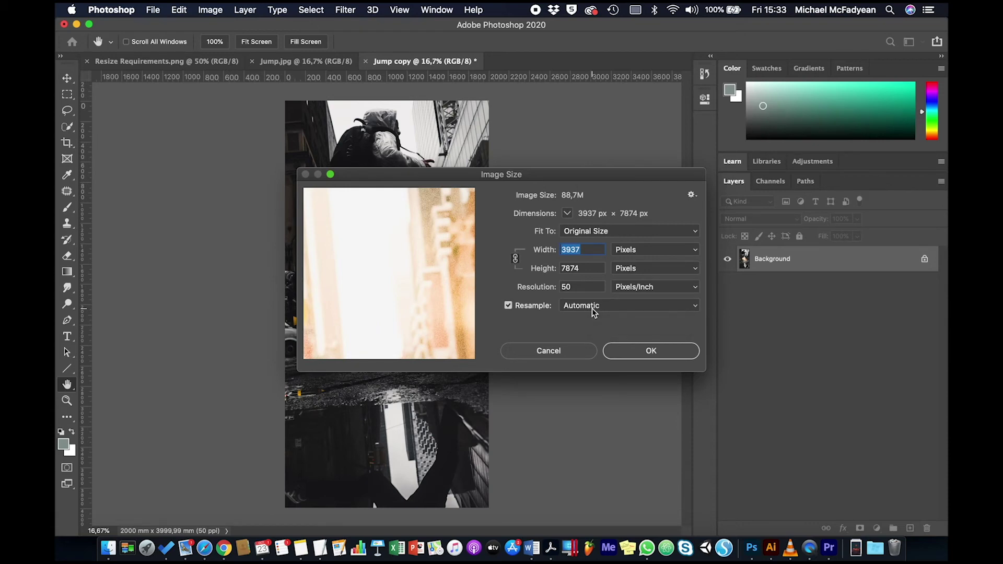
{"action": "left_click", "coordinate": [573, 350]}
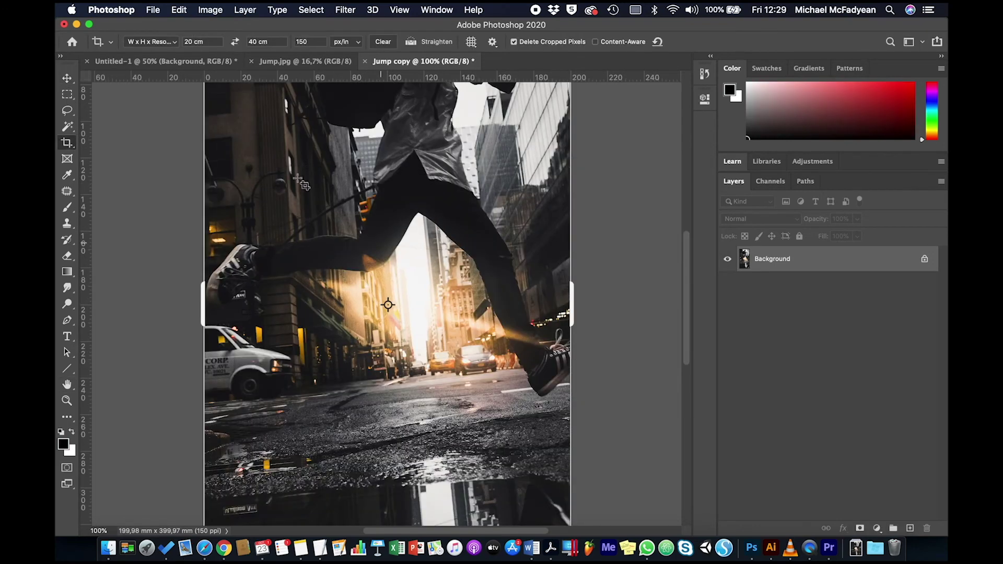
Switch to the Move tool and convert the billboard crop to CMYK colour.
{"action": "left_click", "coordinate": [67, 79]}
{"action": "left_click", "coordinate": [156, 11]}
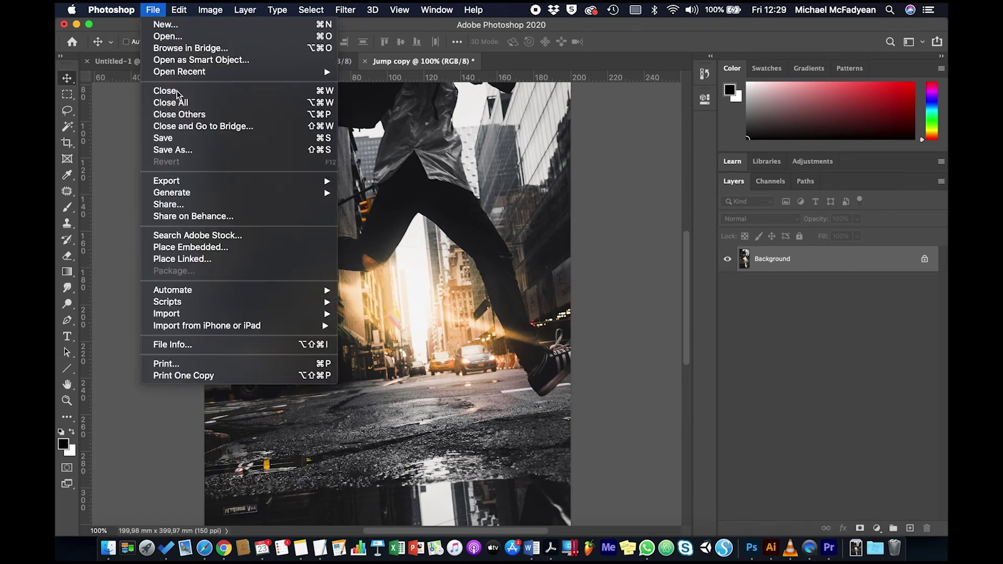
{"action": "mouse_move", "coordinate": [210, 10]}
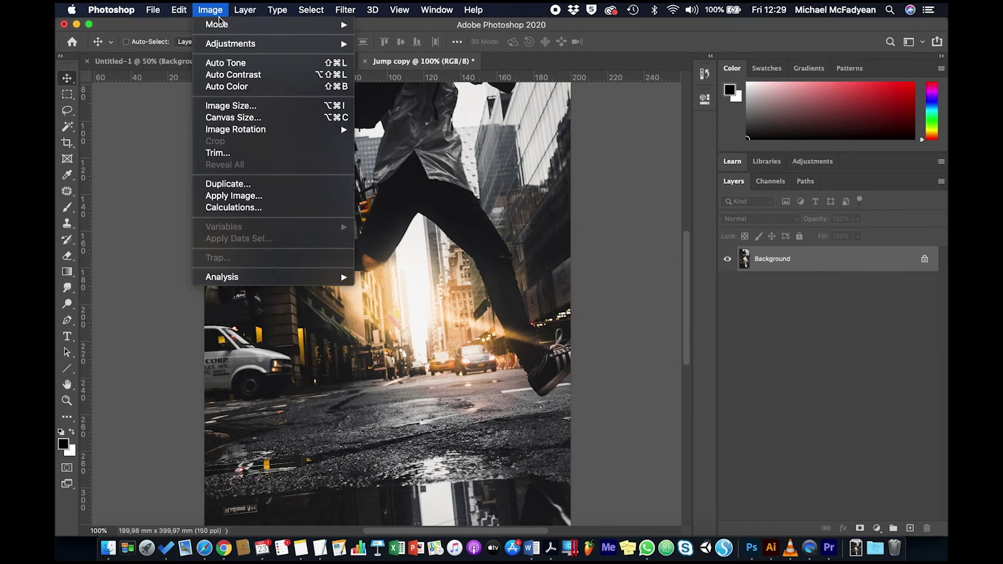
{"action": "mouse_move", "coordinate": [223, 26]}
{"action": "left_click", "coordinate": [384, 87]}
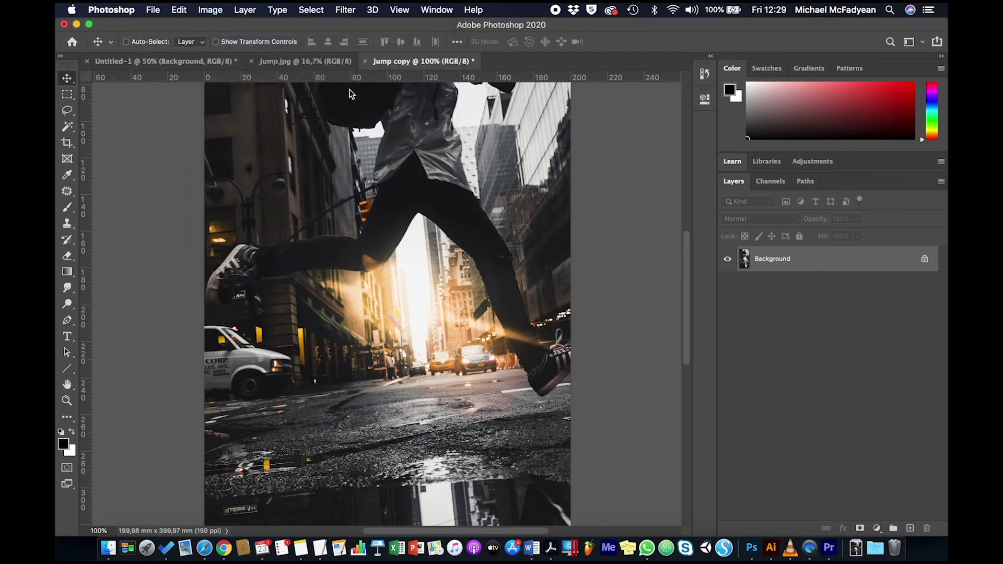
Save it as the JPEG Billboard.jpg, close it, and return to Jump.jpg.
{"action": "left_click", "coordinate": [153, 10]}
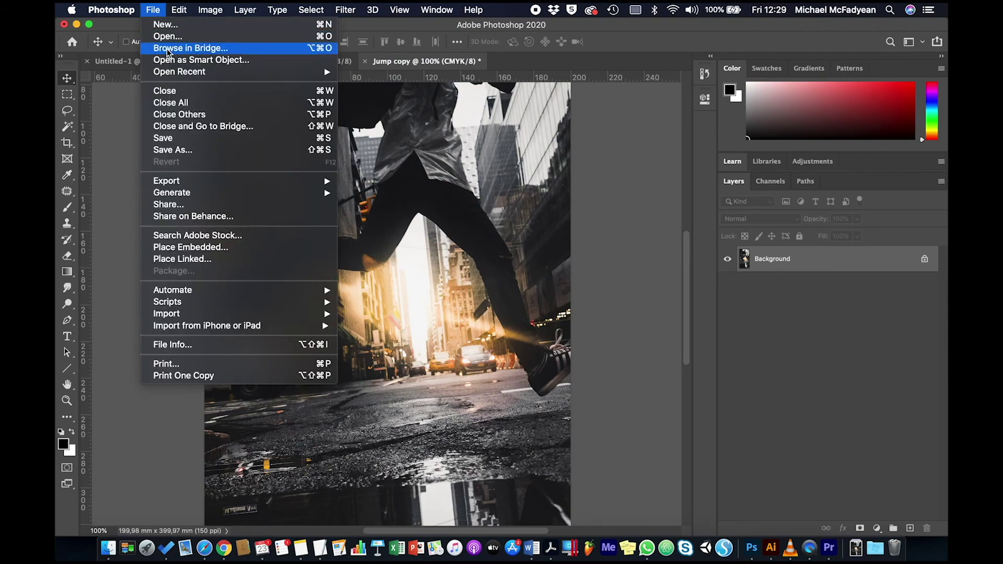
{"action": "left_click", "coordinate": [194, 150]}
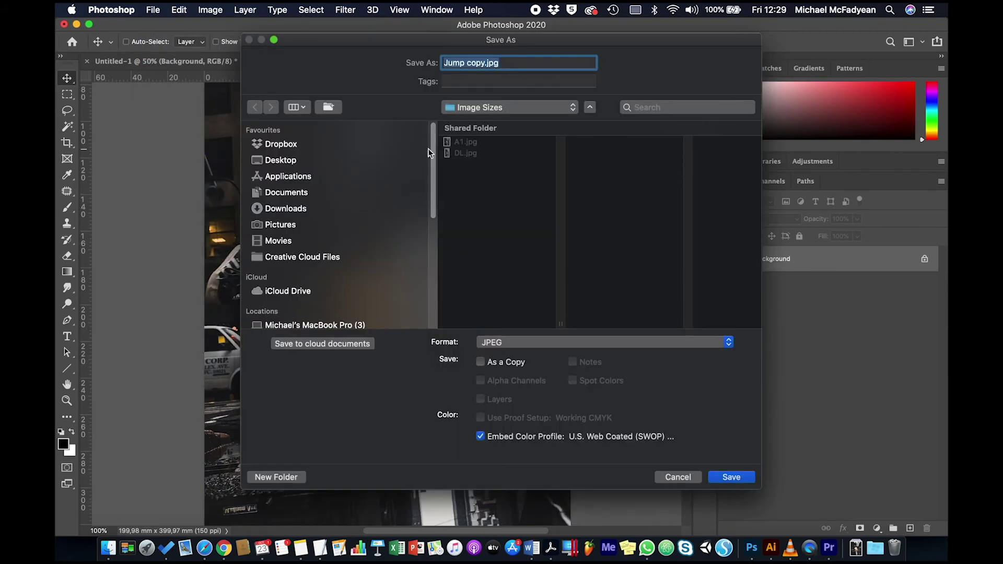
{"action": "left_click", "coordinate": [478, 65]}
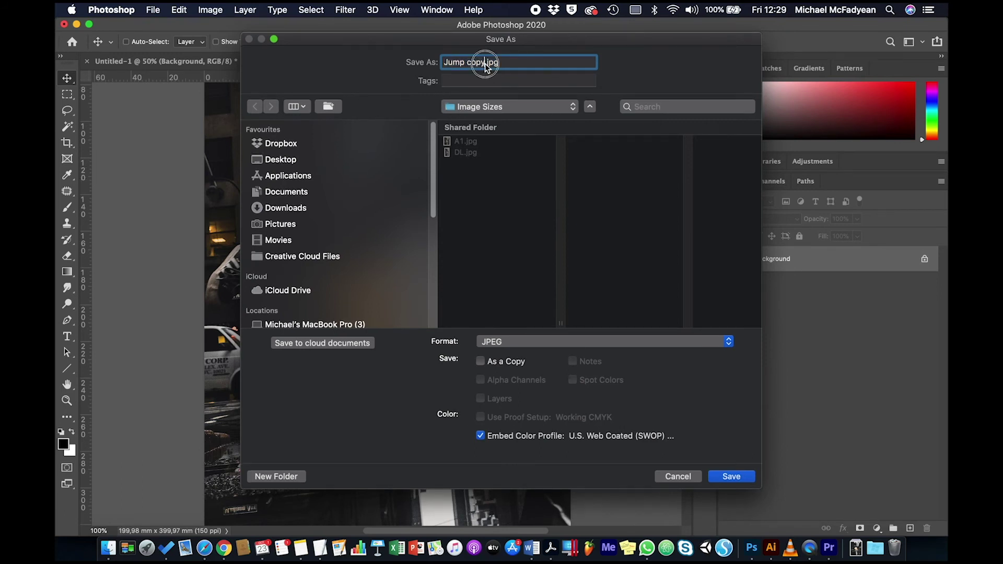
{"action": "left_click_drag", "start_coordinate": [488, 64], "coordinate": [393, 64]}
{"action": "type", "text": "Billboard"}
{"action": "key", "text": "Return"}
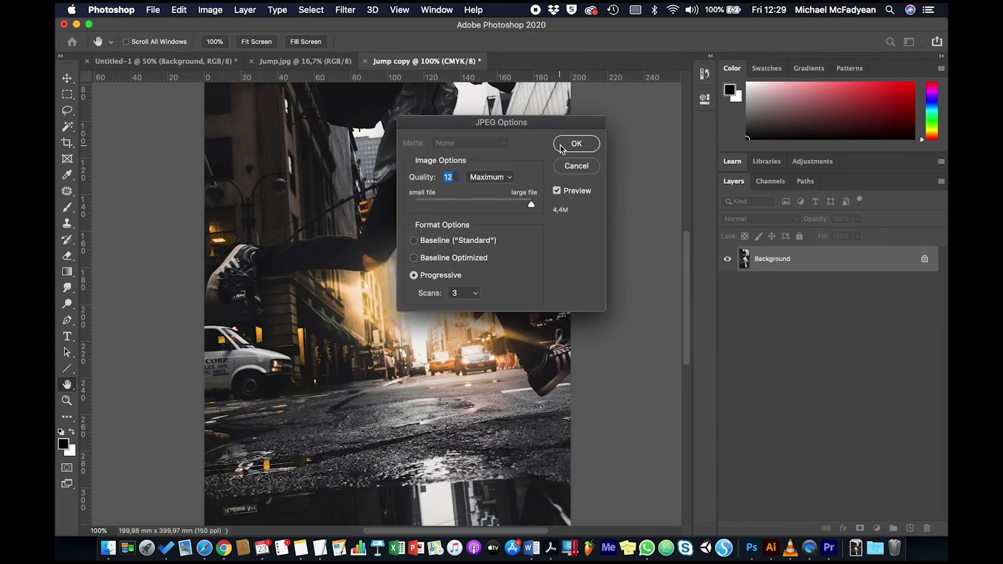
{"action": "left_click", "coordinate": [566, 145]}
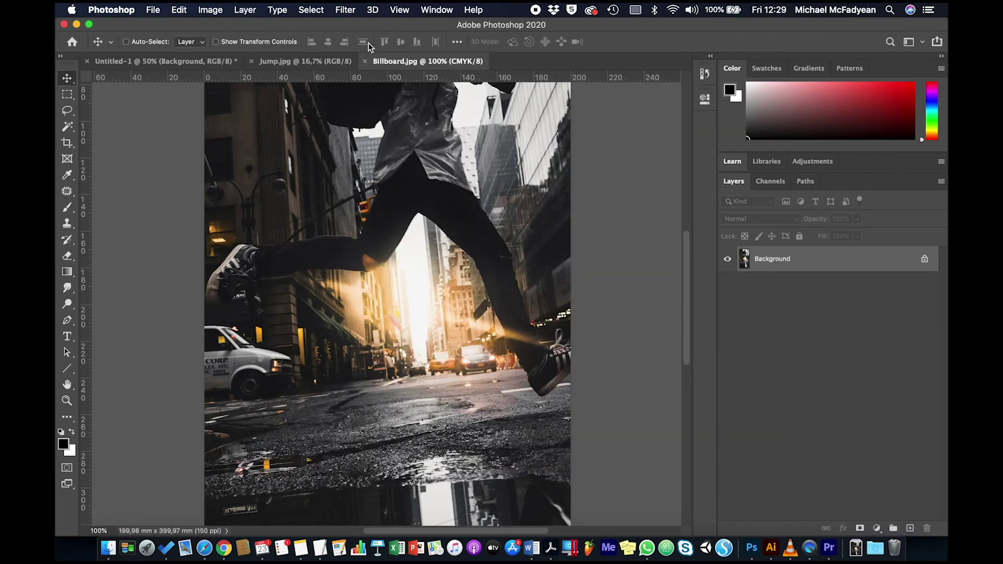
{"action": "left_click", "coordinate": [365, 61]}
{"action": "left_click", "coordinate": [302, 61]}
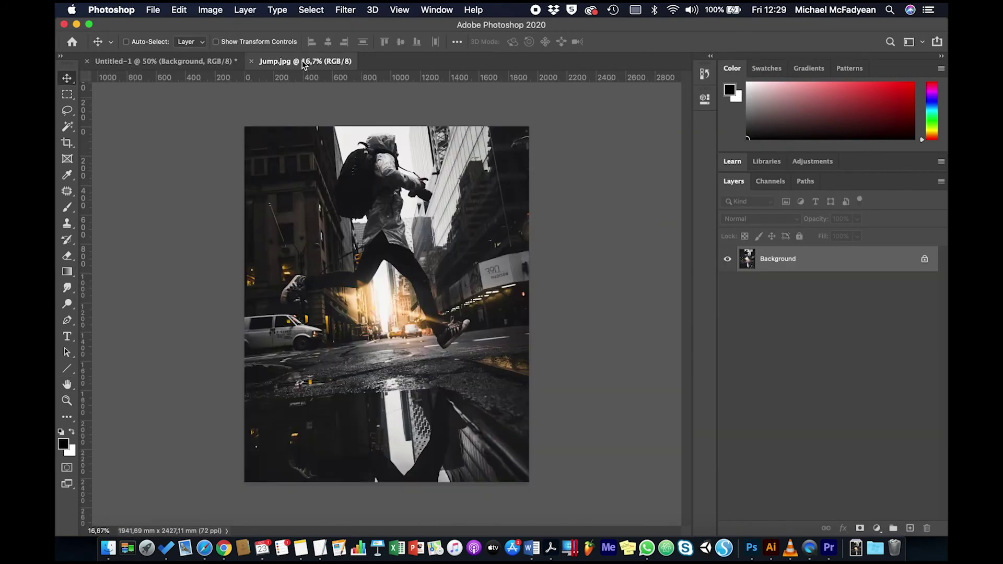
Duplicate Jump.jpg as a new document named Jump copy.
{"action": "left_click", "coordinate": [216, 11]}
{"action": "mouse_move", "coordinate": [243, 11]}
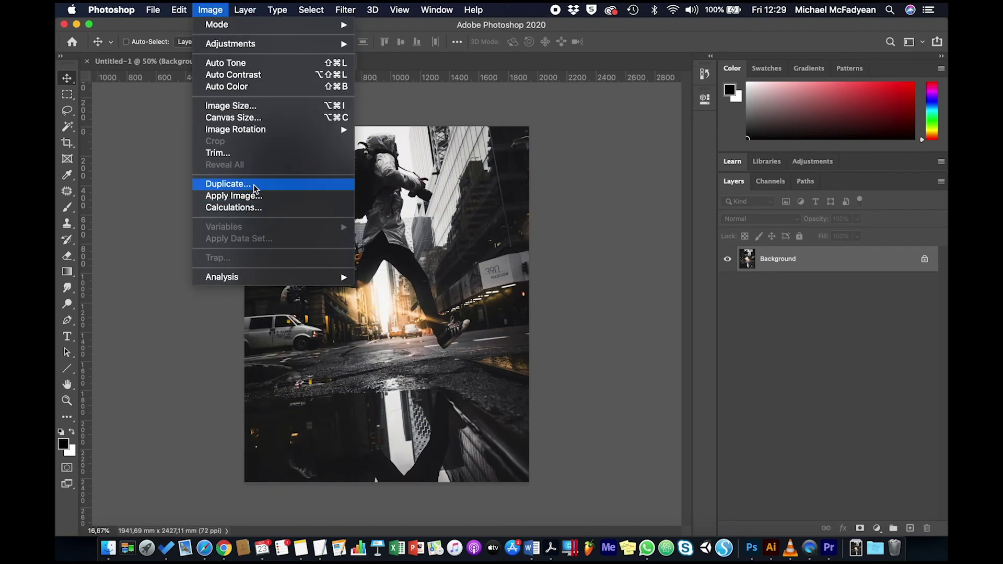
{"action": "left_click", "coordinate": [254, 184]}
{"action": "left_click", "coordinate": [600, 264]}
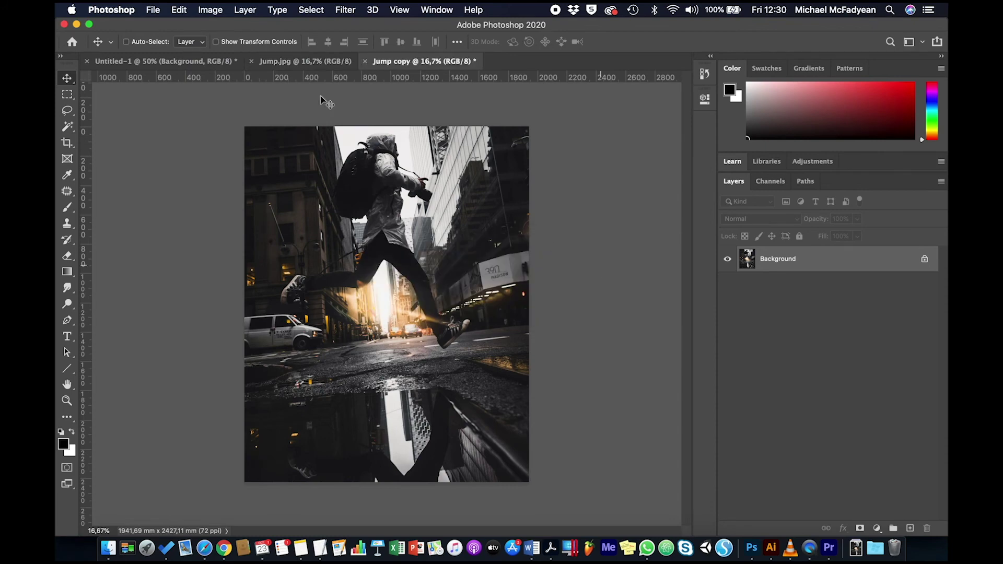
Set the crop to 120 px wide by 600 px high, checking the skyscraper size in the chart.
{"action": "left_click", "coordinate": [187, 61]}
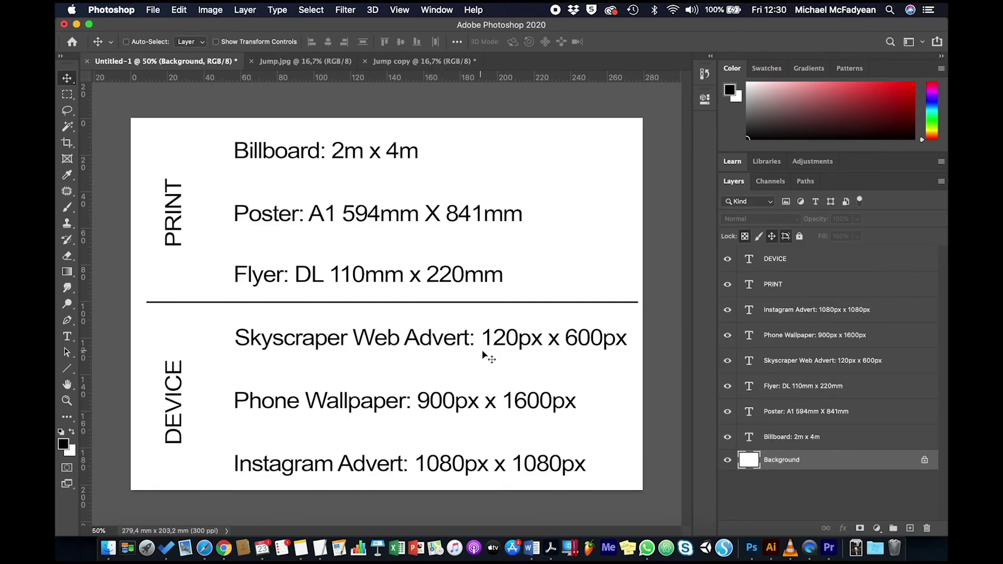
{"action": "left_click", "coordinate": [381, 61]}
{"action": "left_click", "coordinate": [67, 142]}
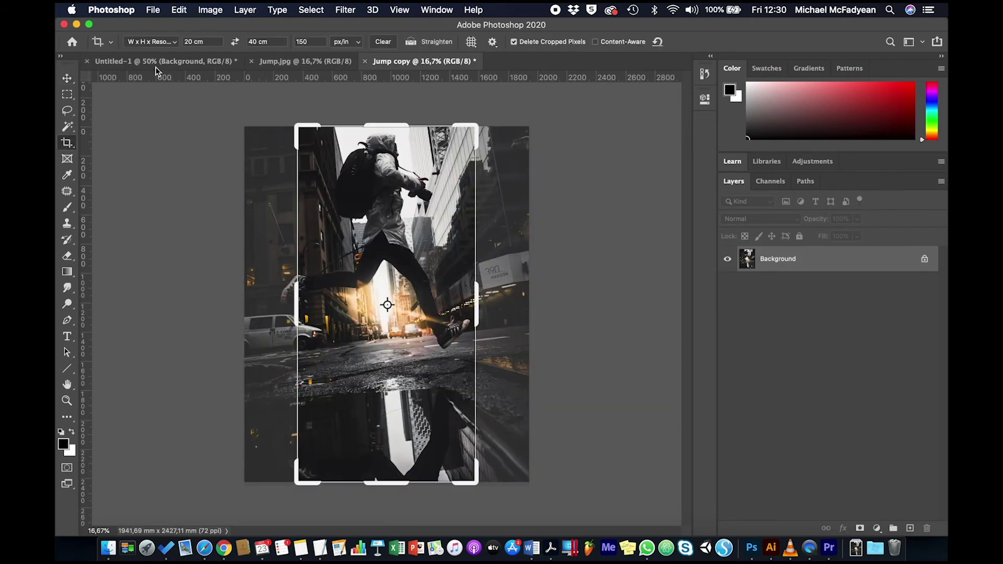
{"action": "left_click", "coordinate": [207, 41]}
{"action": "type", "text": "120 px"}
{"action": "key", "text": "Tab"}
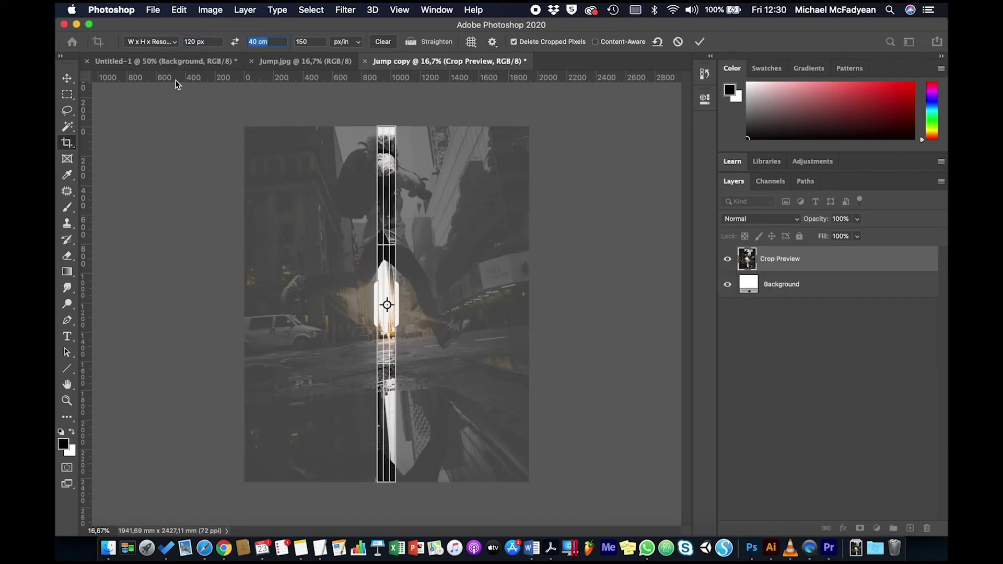
{"action": "left_click", "coordinate": [168, 61]}
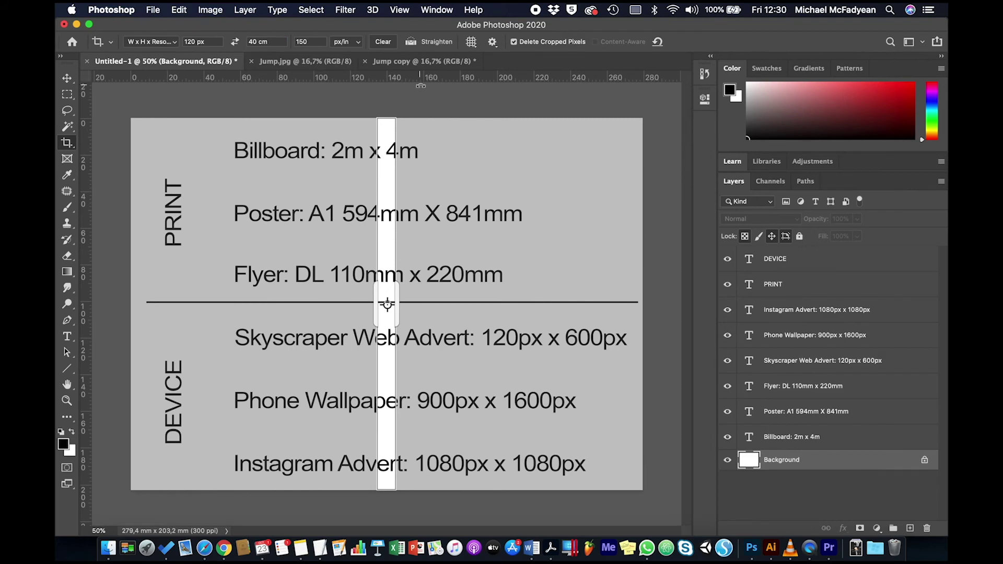
{"action": "left_click", "coordinate": [402, 61]}
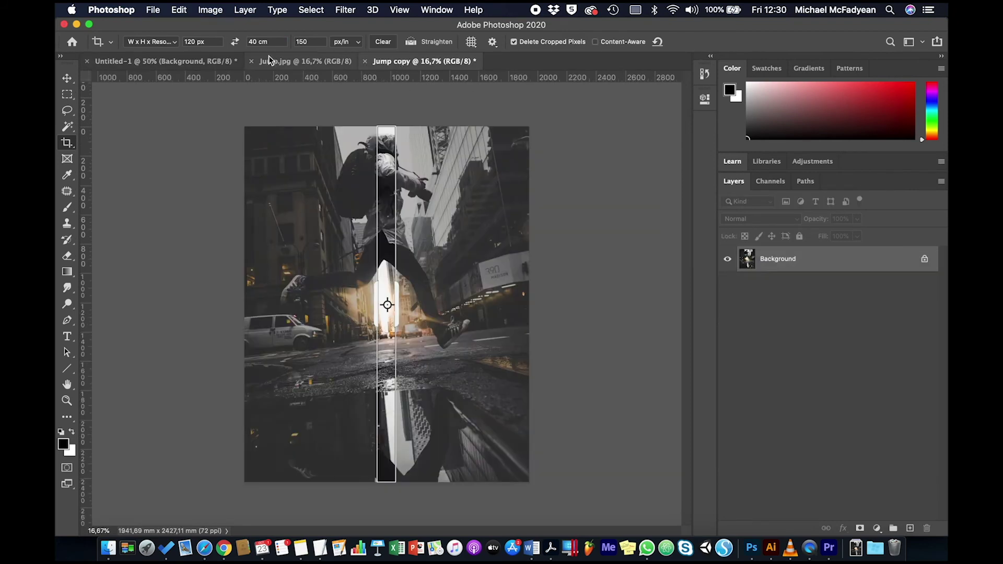
{"action": "left_click", "coordinate": [259, 41]}
{"action": "type", "text": "600px"}
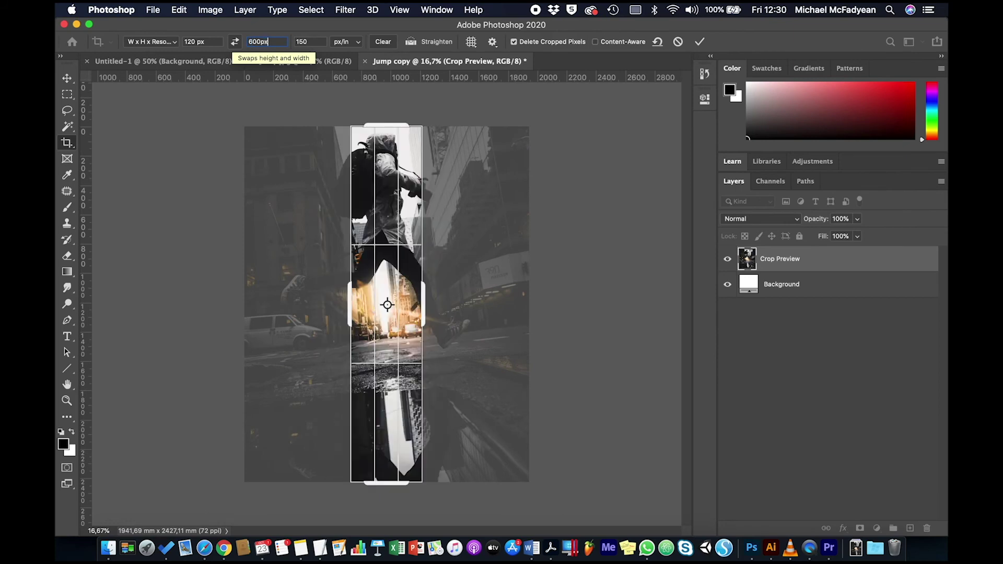
{"action": "key", "text": "Tab"}
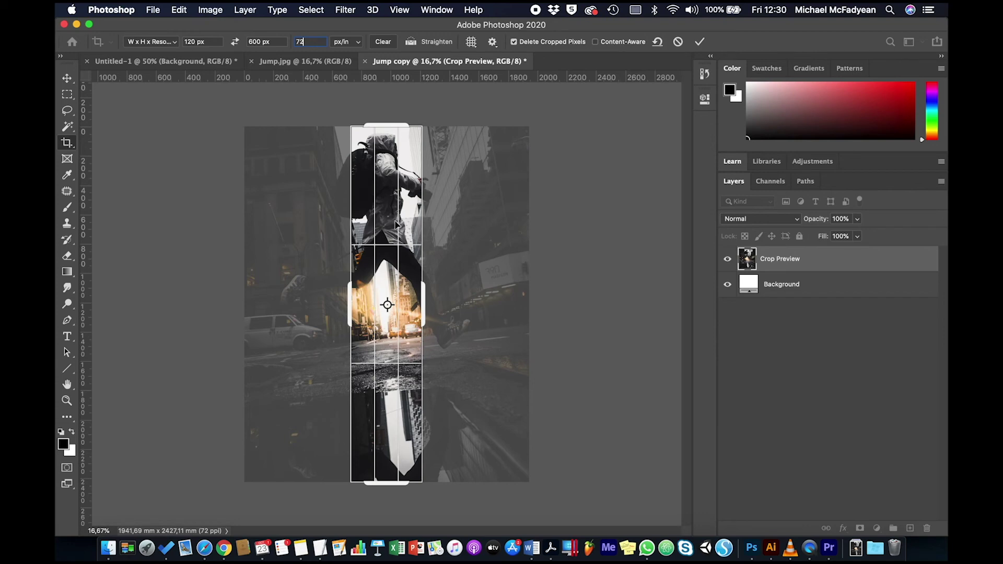
Centre the jumper in the narrow strip, commit the crop and view it at 100%.
{"action": "mouse_move", "coordinate": [394, 220]}
{"action": "left_mouse_down"}
{"action": "mouse_move", "coordinate": [431, 223]}
{"action": "mouse_move", "coordinate": [396, 225]}
{"action": "left_mouse_up"}
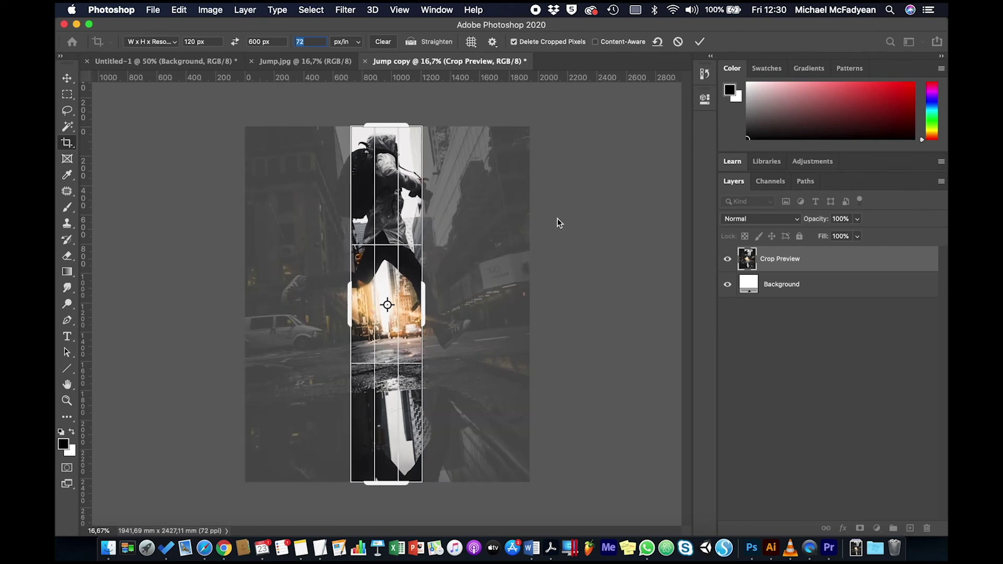
{"action": "key", "text": "Return"}
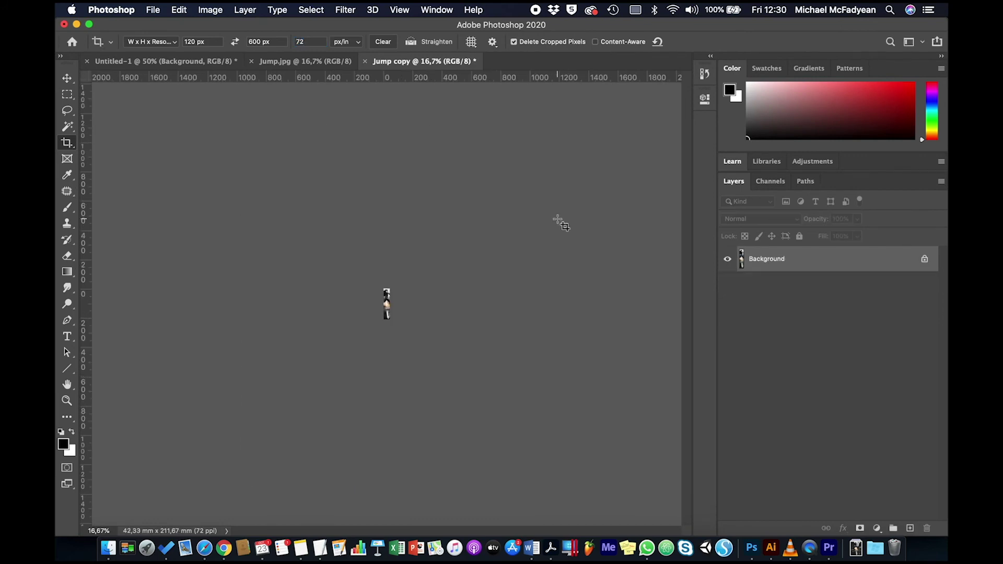
{"action": "key", "text": "super+1"}
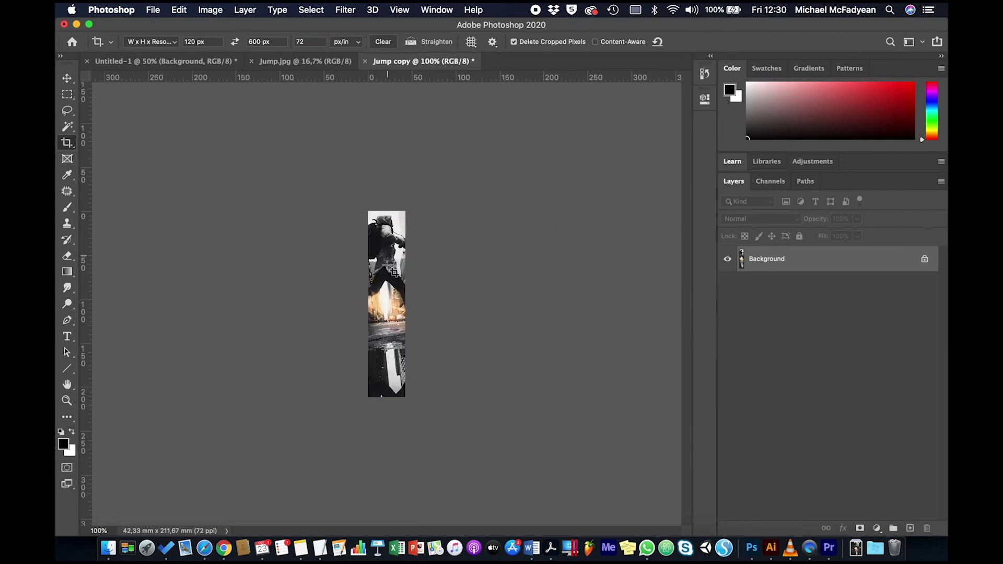
Use Save As to name the cropped strip 'Skyscraper' as a JPEG, reaching JPEG Options.
{"action": "left_click", "coordinate": [67, 79]}
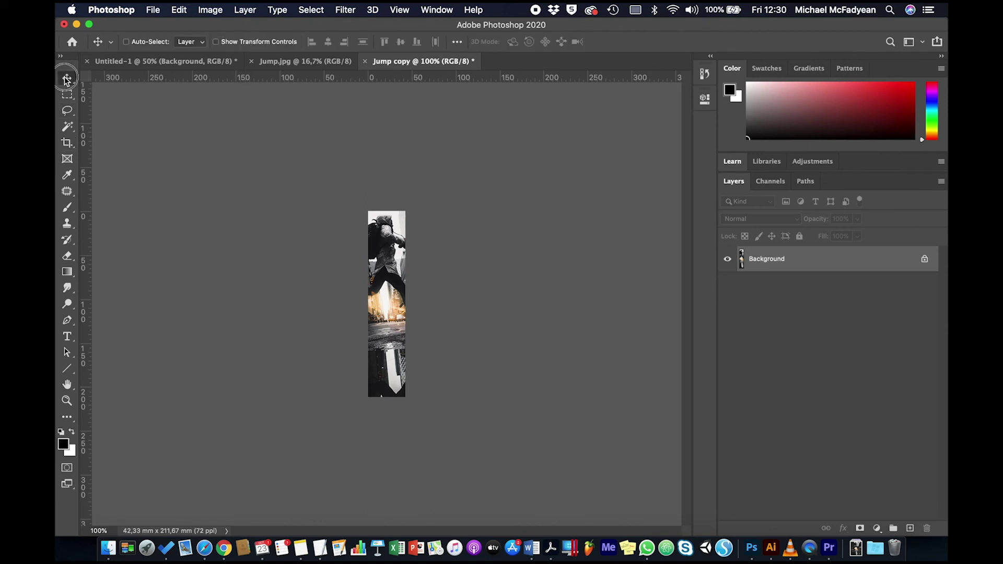
{"action": "left_click", "coordinate": [154, 10]}
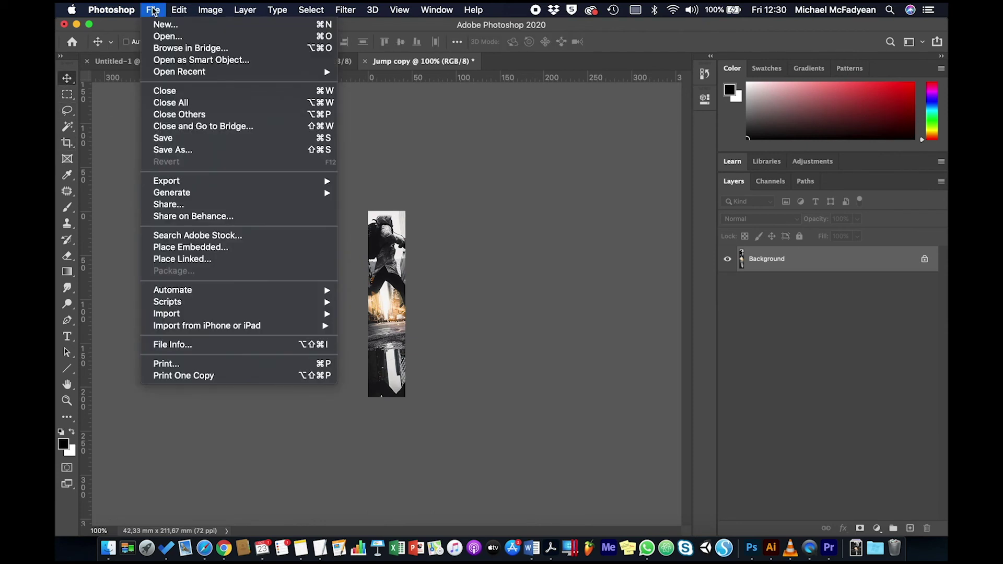
{"action": "left_click", "coordinate": [216, 150]}
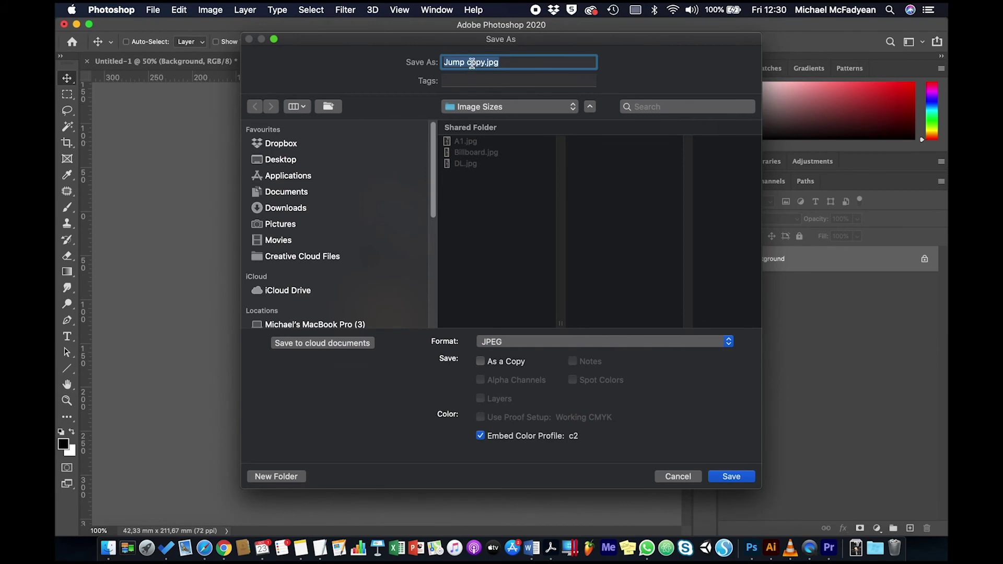
{"action": "left_click_drag", "start_coordinate": [485, 61], "coordinate": [410, 60]}
{"action": "type", "text": "Skyscraper"}
{"action": "left_click", "coordinate": [719, 476]}
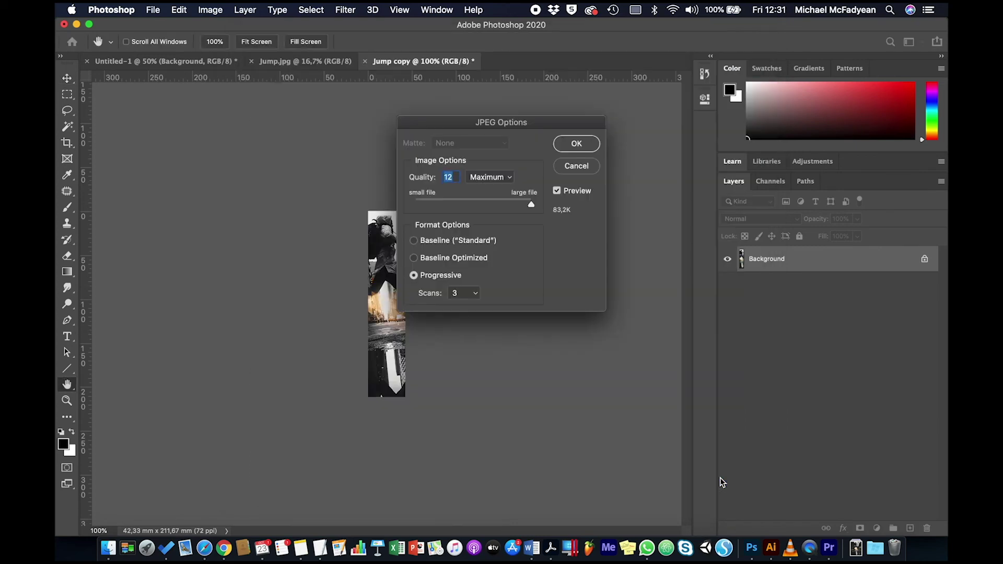
Accept the JPEG settings to save Skyscraper.jpg, close it and return to Jump.jpg.
{"action": "left_click", "coordinate": [575, 144]}
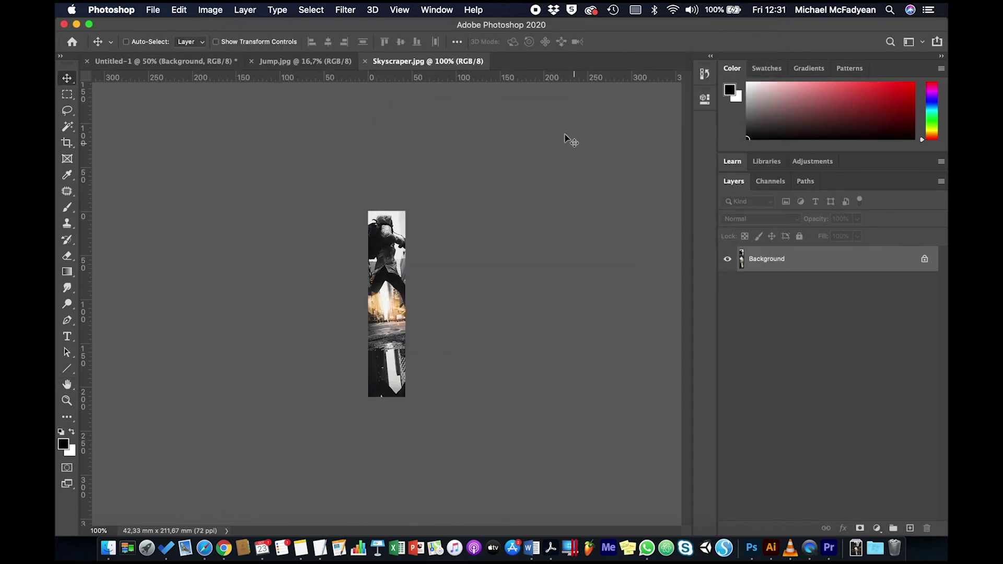
{"action": "left_click", "coordinate": [365, 62]}
{"action": "left_click", "coordinate": [291, 61]}
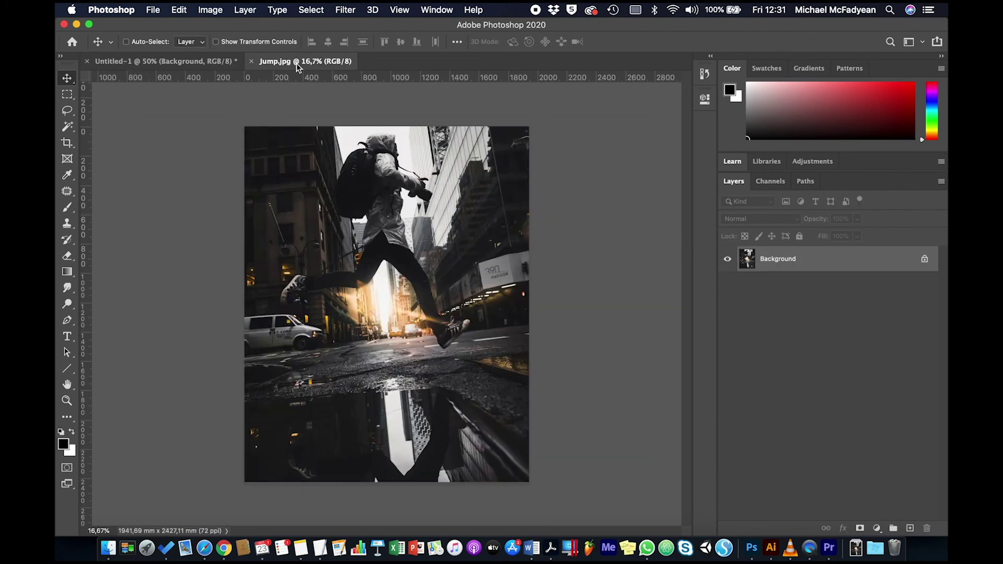
Make another Jump copy duplicate and check the next size in the Untitled-1 chart.
{"action": "left_click", "coordinate": [212, 10]}
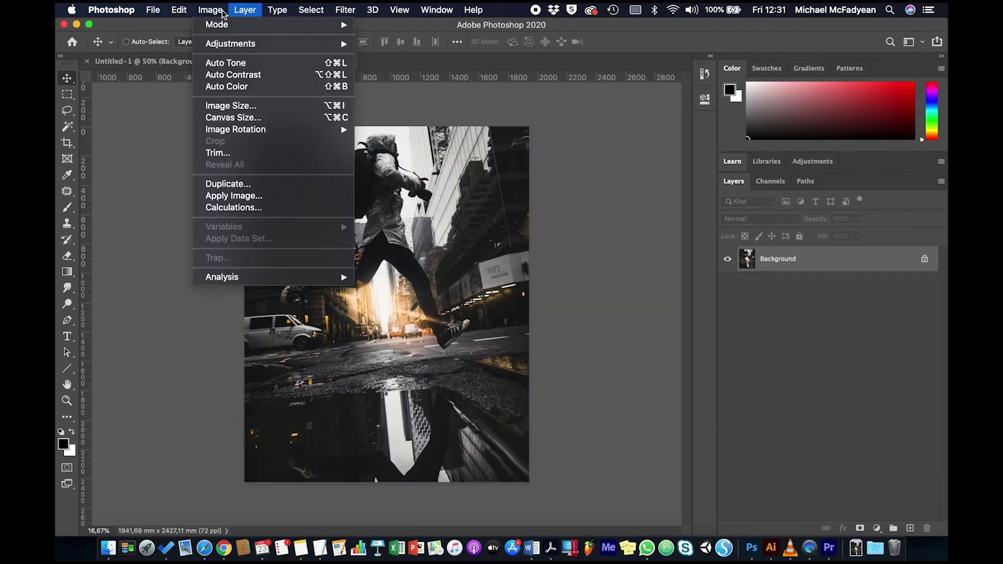
{"action": "left_click", "coordinate": [243, 188]}
{"action": "left_click", "coordinate": [607, 262]}
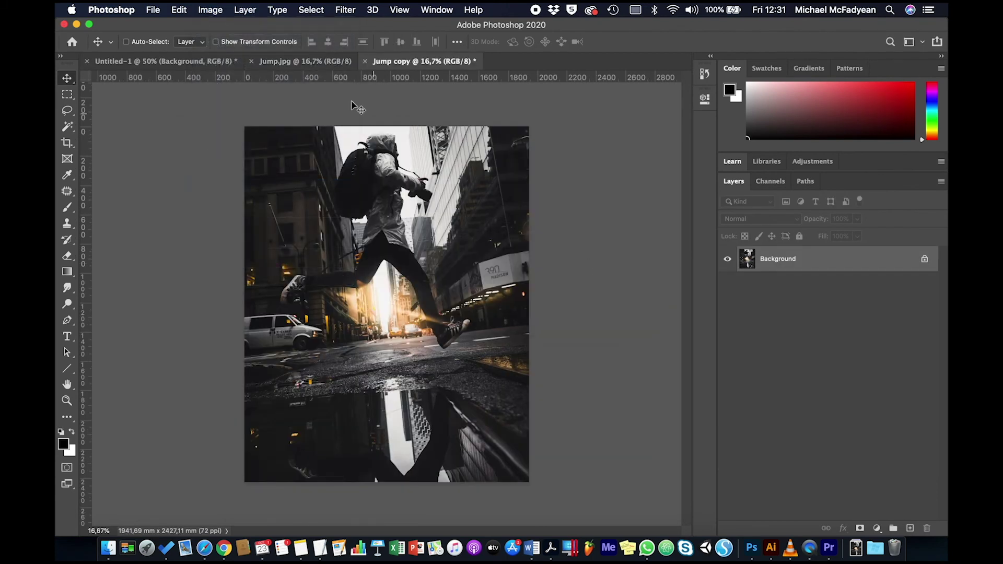
{"action": "left_click", "coordinate": [191, 63]}
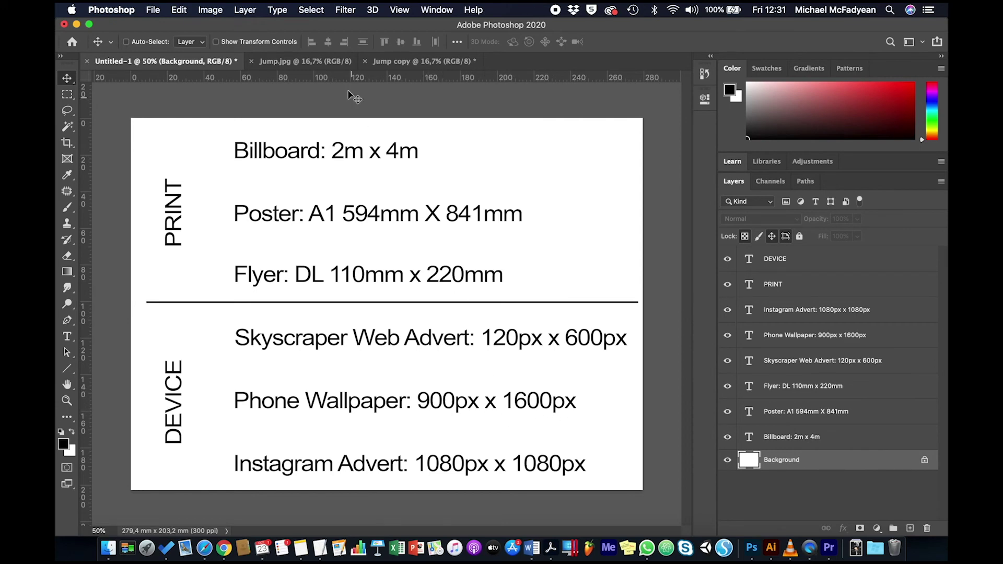
Crop the Jump copy to 900 × 1600 px and view it at 100%.
{"action": "left_click", "coordinate": [393, 62]}
{"action": "left_click", "coordinate": [66, 142]}
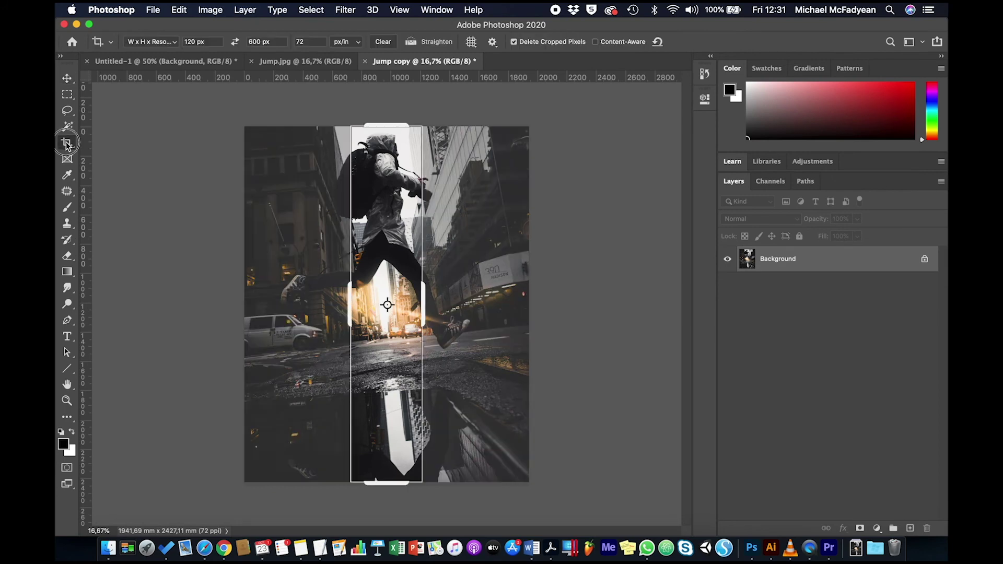
{"action": "triple_click", "coordinate": [209, 42]}
{"action": "type", "text": "900p"}
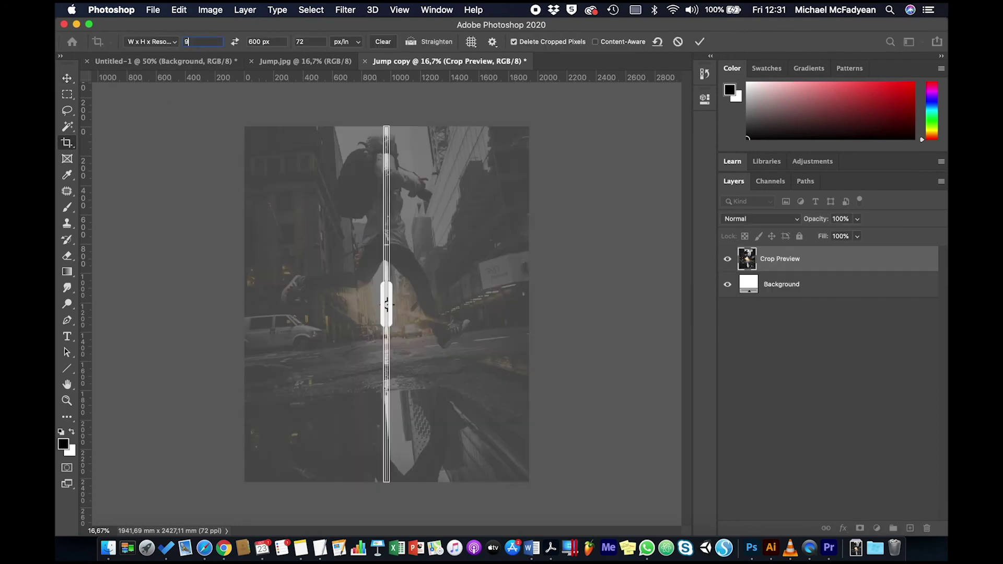
{"action": "key", "text": "Tab"}
{"action": "type", "text": "1"}
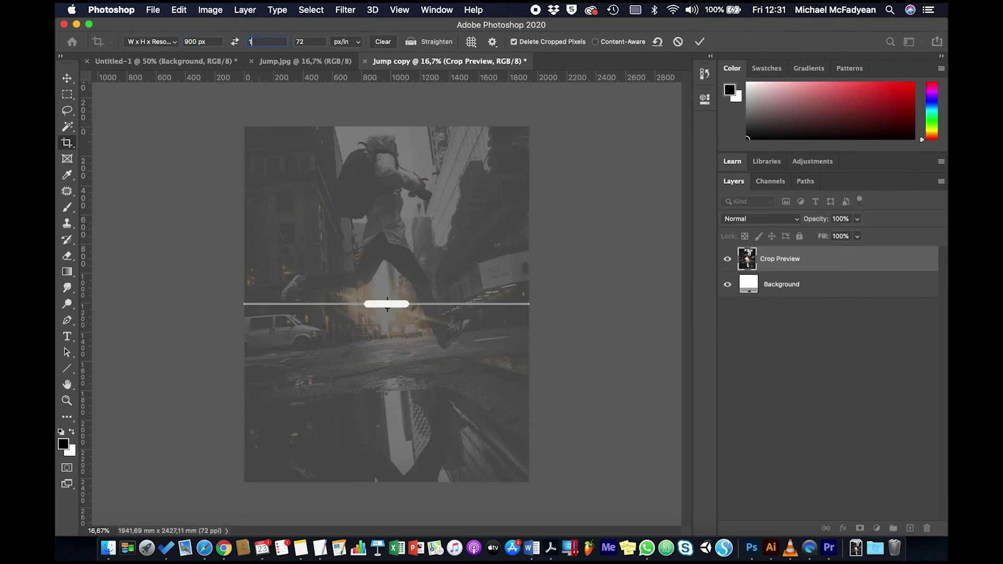
{"action": "type", "text": "600px"}
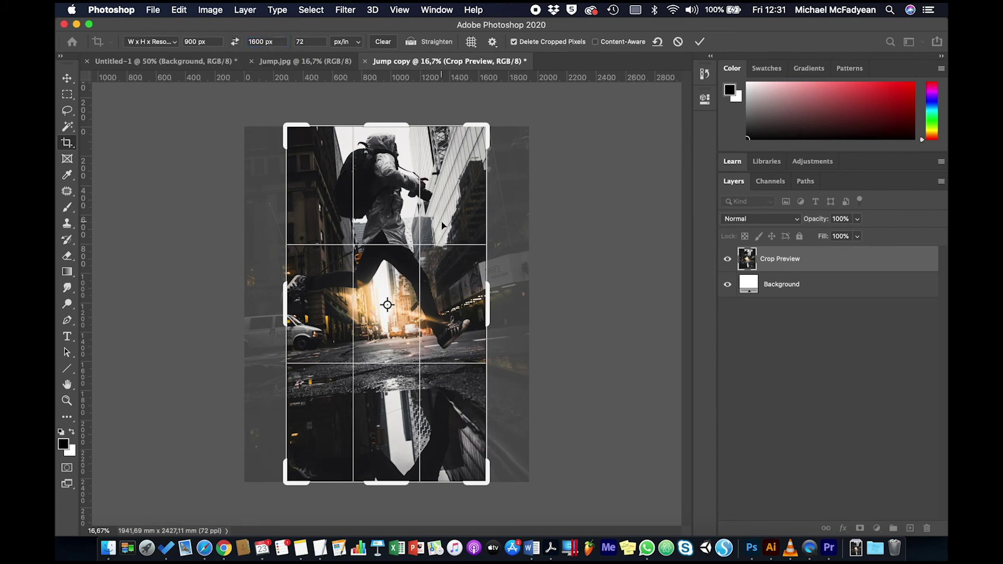
{"action": "key", "text": "Return"}
{"action": "key", "text": "super+1"}
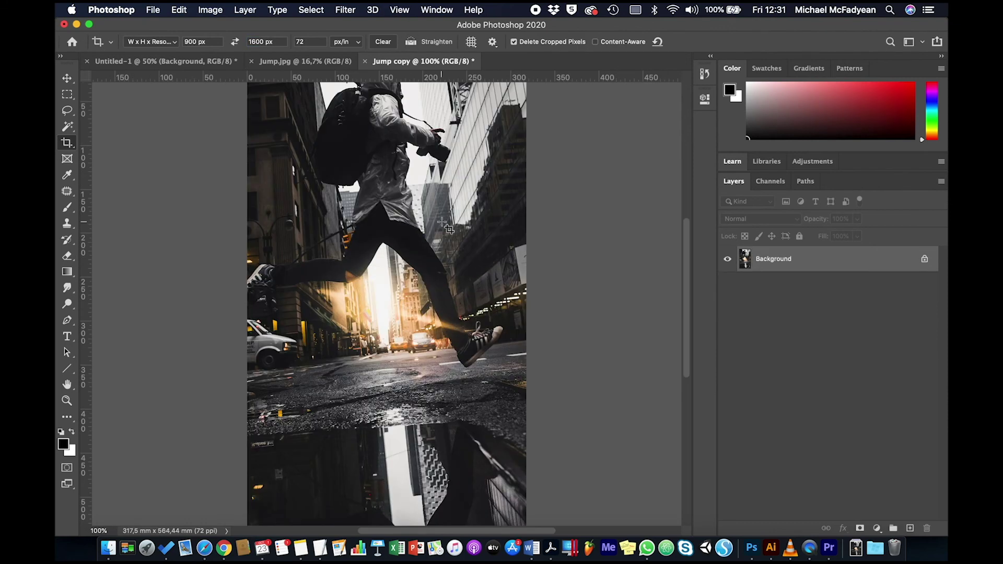
Save the cropped image as the JPEG 'Phone Wallpaper' with the default quality settings.
{"action": "left_click", "coordinate": [152, 10]}
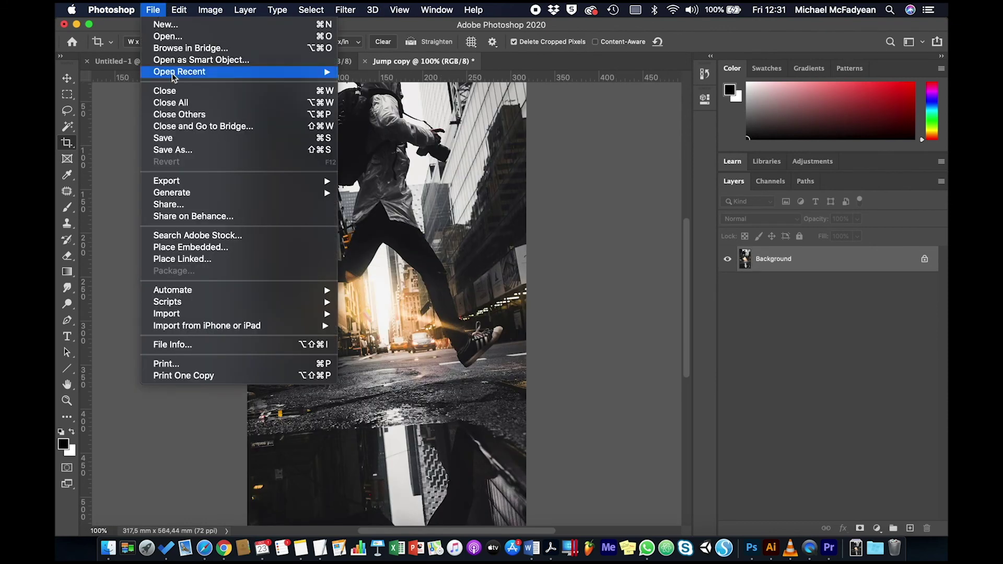
{"action": "left_click", "coordinate": [190, 152]}
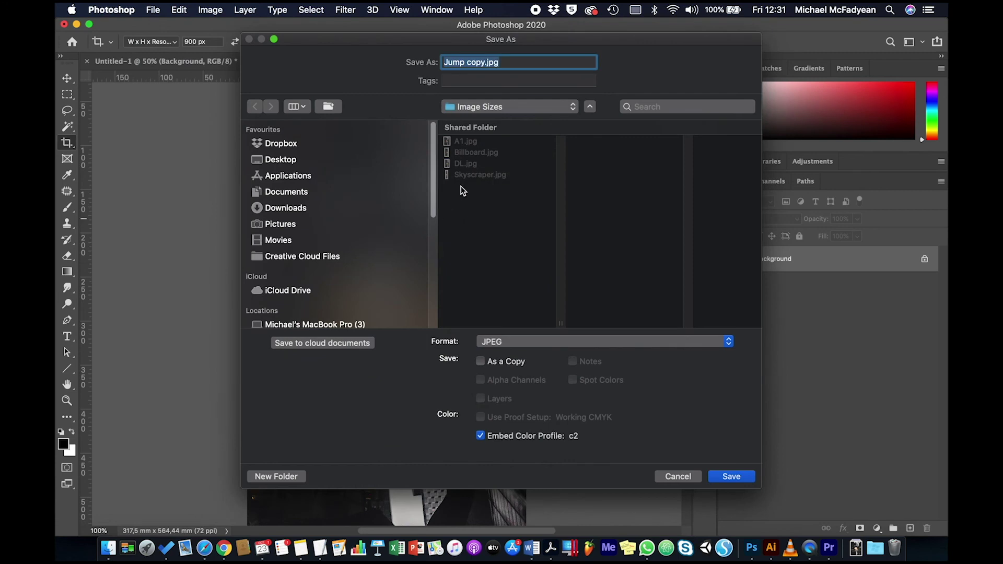
{"action": "key", "text": "Left"}
{"action": "key", "text": "Delete"}
{"action": "key", "text": "Delete"}
{"action": "key", "text": "Delete"}
{"action": "key", "text": "Delete"}
{"action": "key", "text": "Delete"}
{"action": "key", "text": "Delete"}
{"action": "key", "text": "Delete"}
{"action": "key", "text": "Delete"}
{"action": "key", "text": "Delete"}
{"action": "type", "text": "Phone Wallpaper"}
{"action": "left_click", "coordinate": [731, 477]}
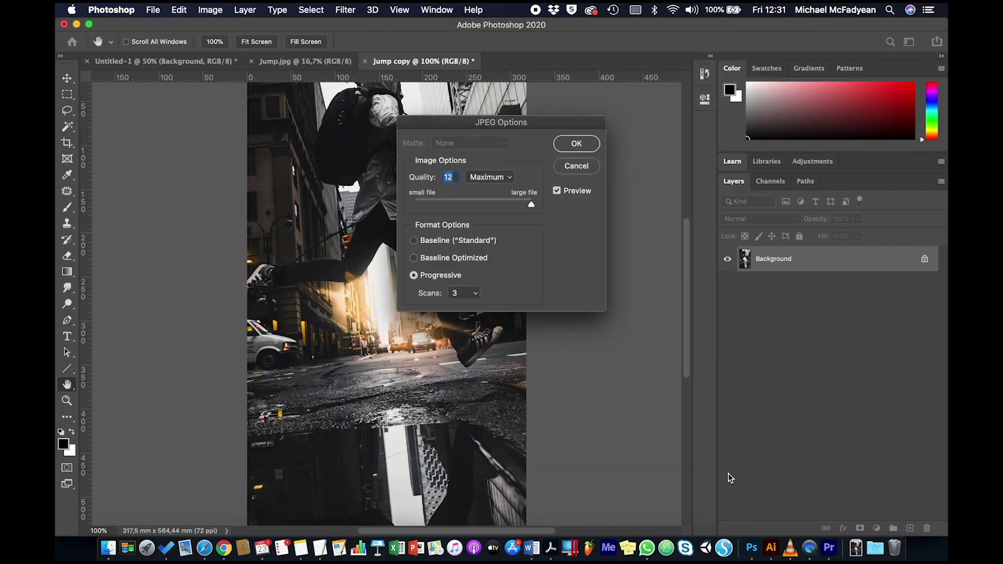
{"action": "left_click", "coordinate": [587, 151]}
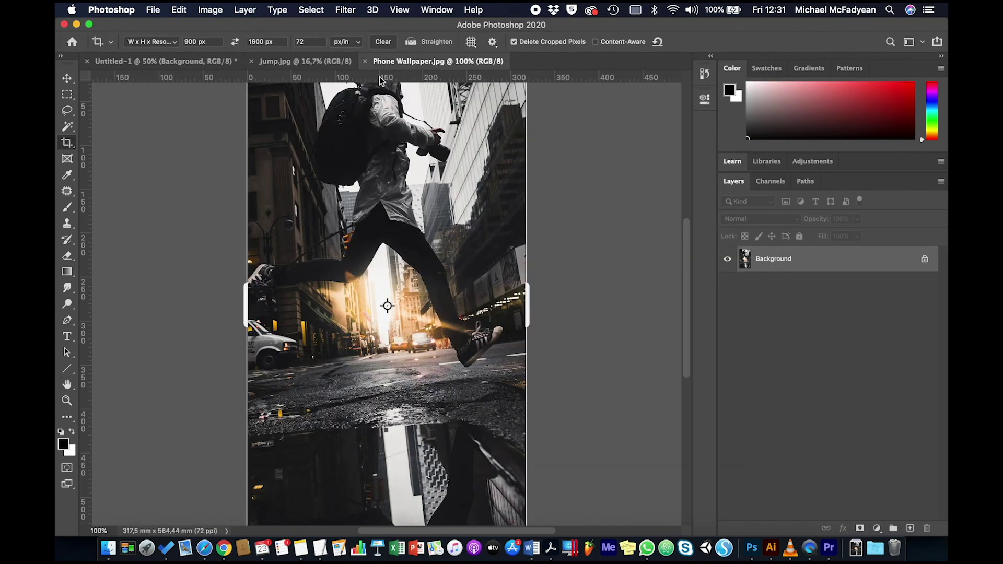
Close Phone Wallpaper and crop Jump.jpg to a framed 1080 × 1080 px square at 100% view.
{"action": "left_click", "coordinate": [364, 61]}
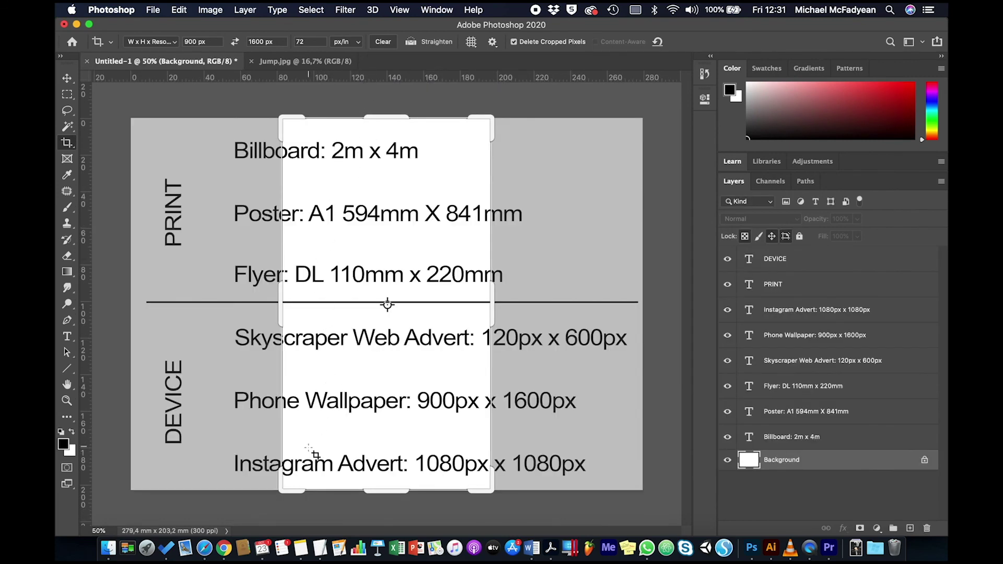
{"action": "left_click", "coordinate": [291, 63]}
{"action": "left_click", "coordinate": [201, 42]}
{"action": "type", "text": "1080"}
{"action": "key", "text": "Tab"}
{"action": "type", "text": "1080"}
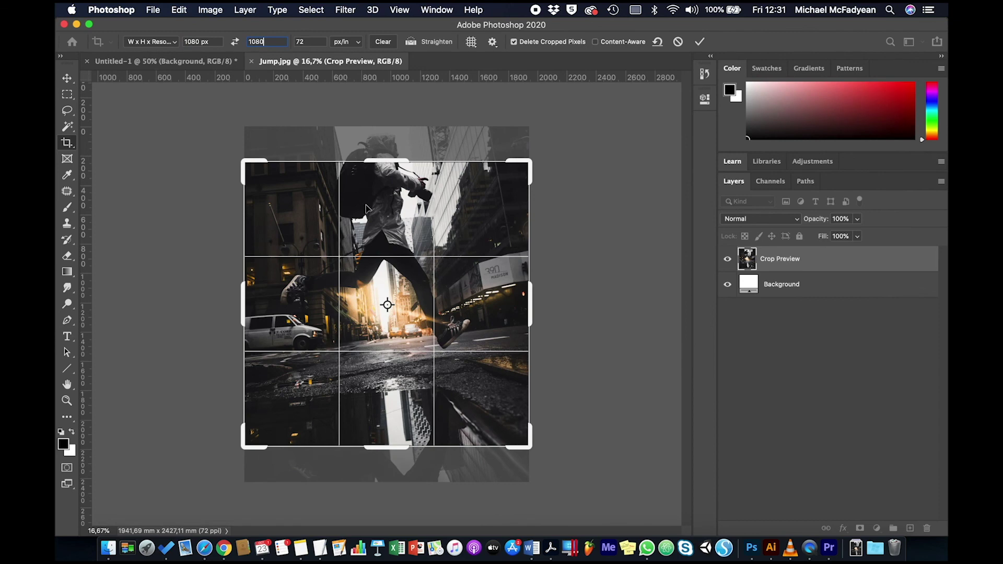
{"action": "left_click_drag", "start_coordinate": [367, 209], "coordinate": [392, 241]}
{"action": "key", "text": "Return"}
{"action": "key", "text": "Return"}
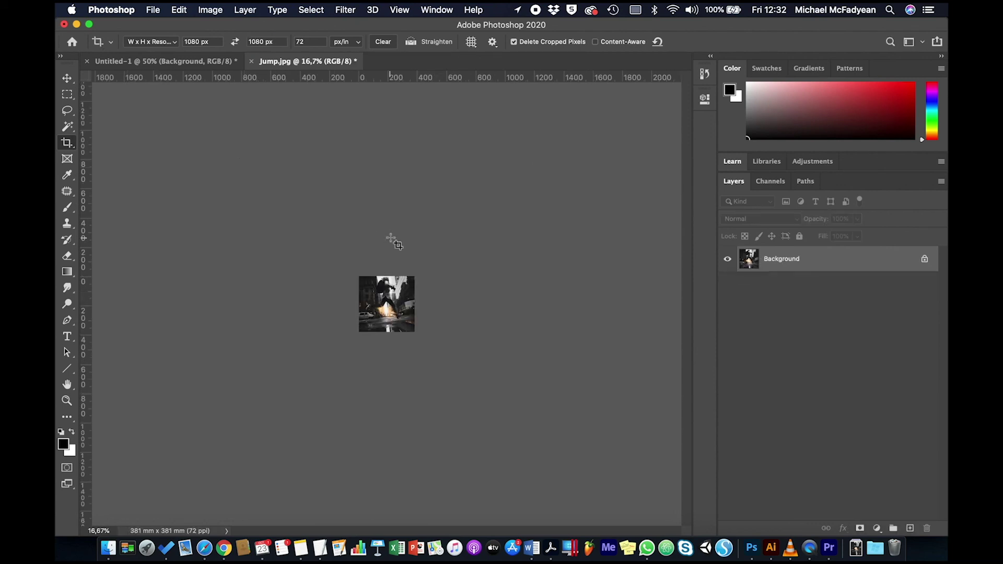
{"action": "key", "text": "super+1"}
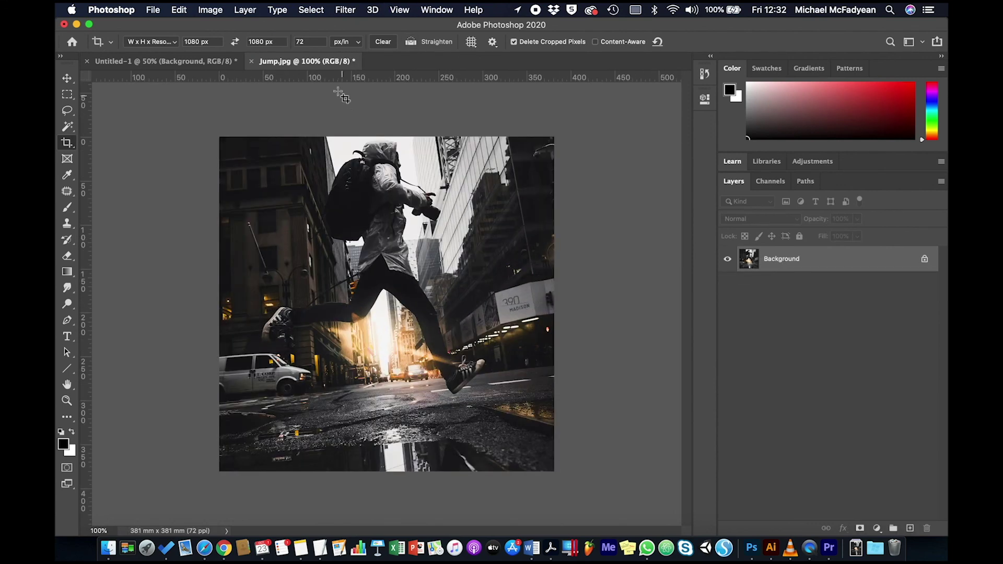
Save the square image as the JPEG 'Instgram' with the default quality settings.
{"action": "left_click", "coordinate": [155, 11]}
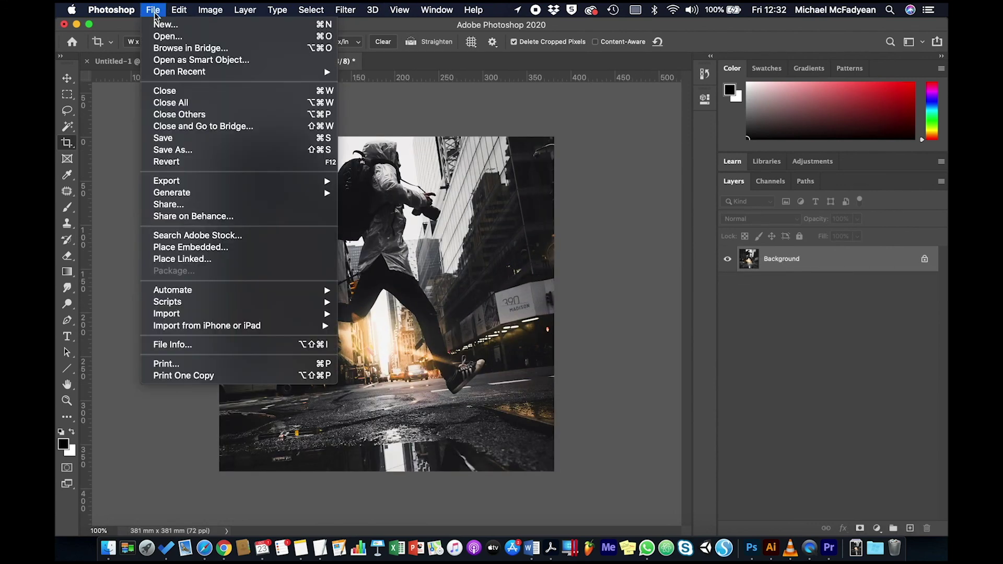
{"action": "left_click", "coordinate": [180, 150]}
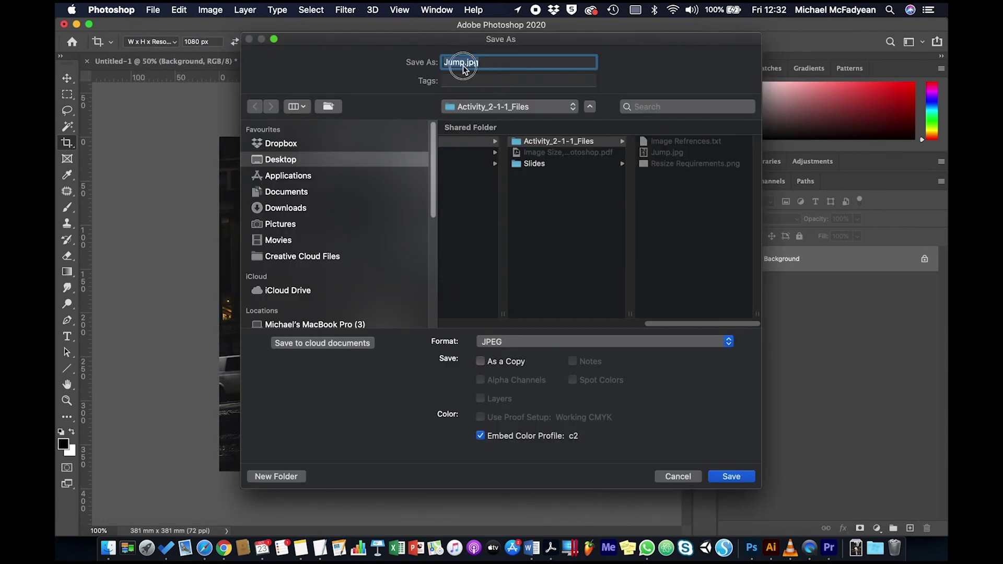
{"action": "key", "text": "BackSpace"}
{"action": "type", "text": "Instgram"}
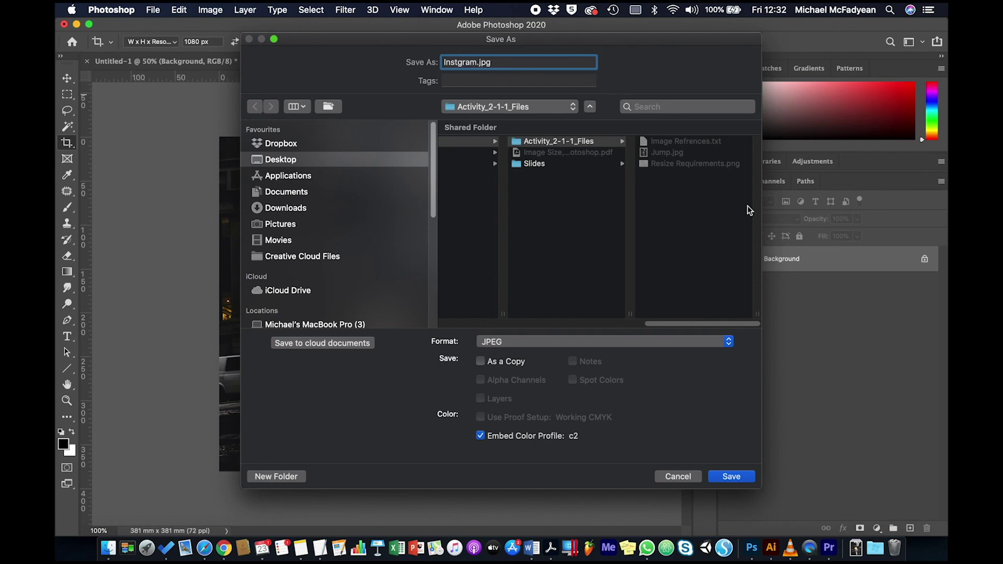
{"action": "left_click", "coordinate": [732, 477]}
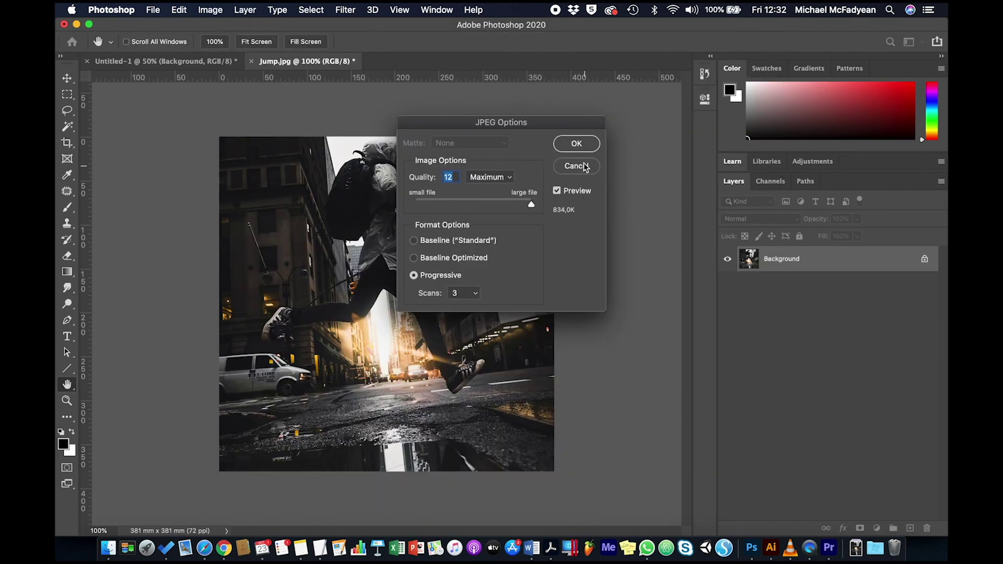
{"action": "left_click", "coordinate": [576, 143]}
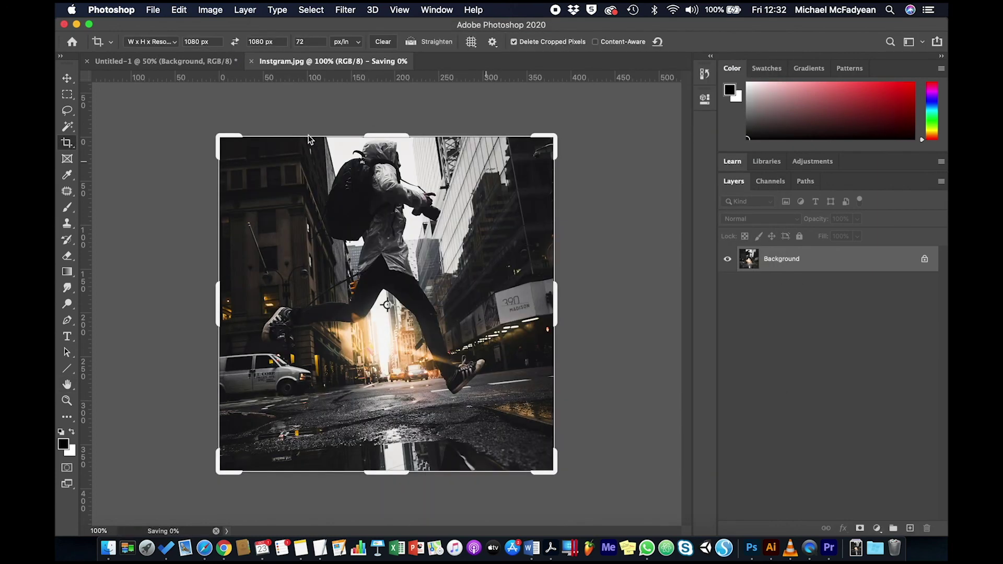
Close Instgram.jpg, cancel closing Untitled-1 so it stays open, and switch to the Move tool.
{"action": "left_click", "coordinate": [252, 62]}
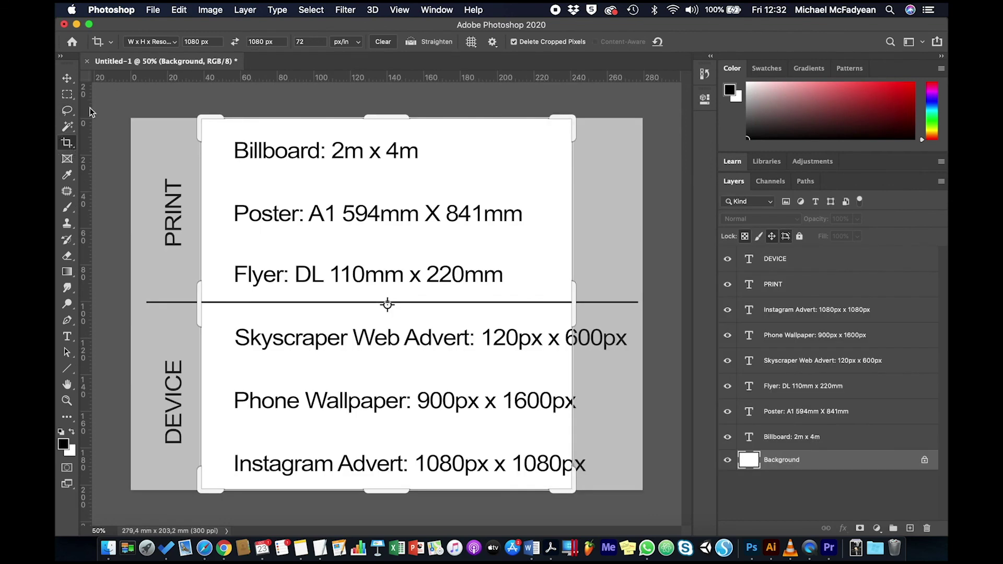
{"action": "left_click", "coordinate": [87, 62]}
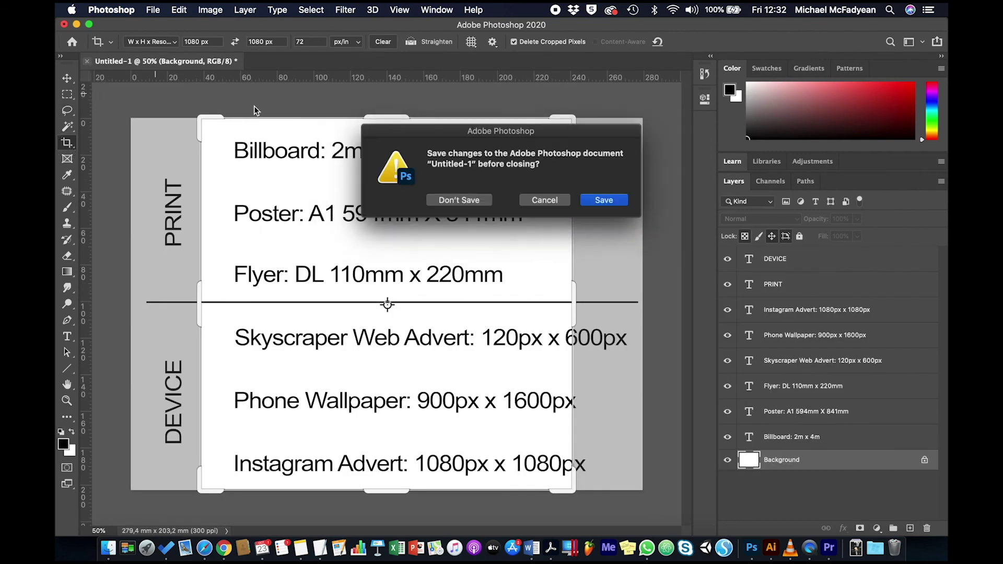
{"action": "left_click", "coordinate": [541, 200]}
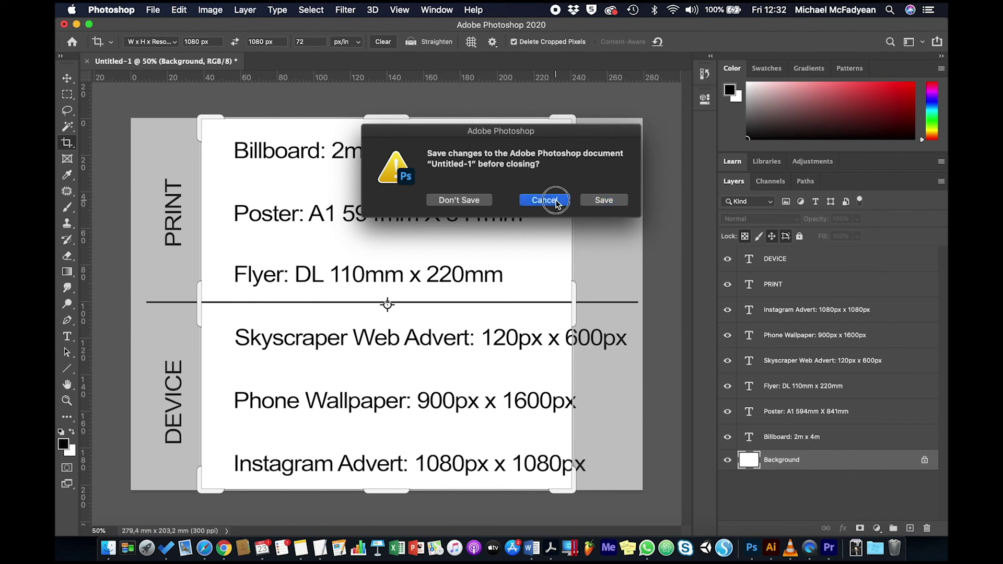
{"action": "left_click", "coordinate": [67, 78]}
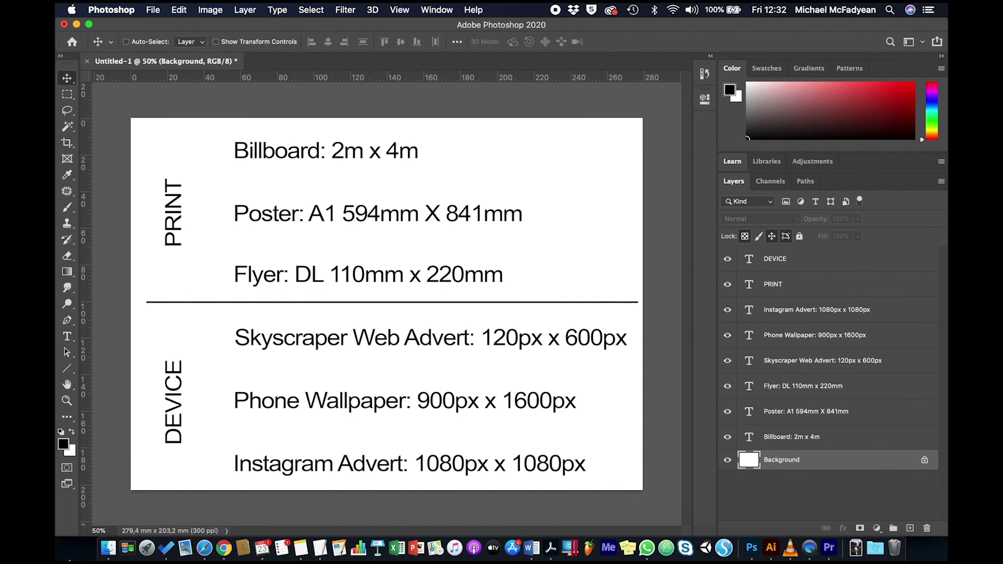
In Finder, go to Desktop > Image Sizes and select A1.jpg.
{"action": "left_click", "coordinate": [112, 551]}
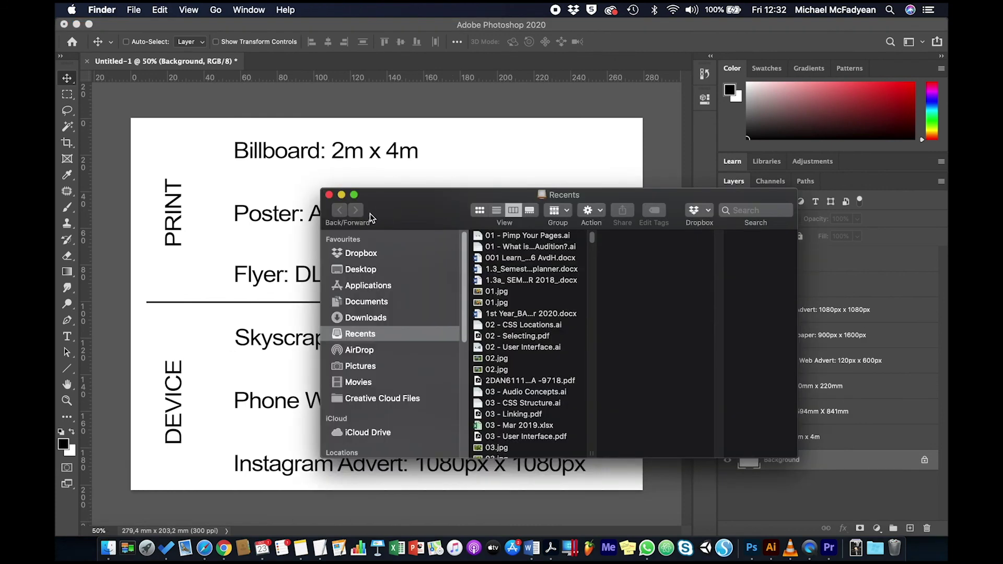
{"action": "left_click", "coordinate": [388, 269]}
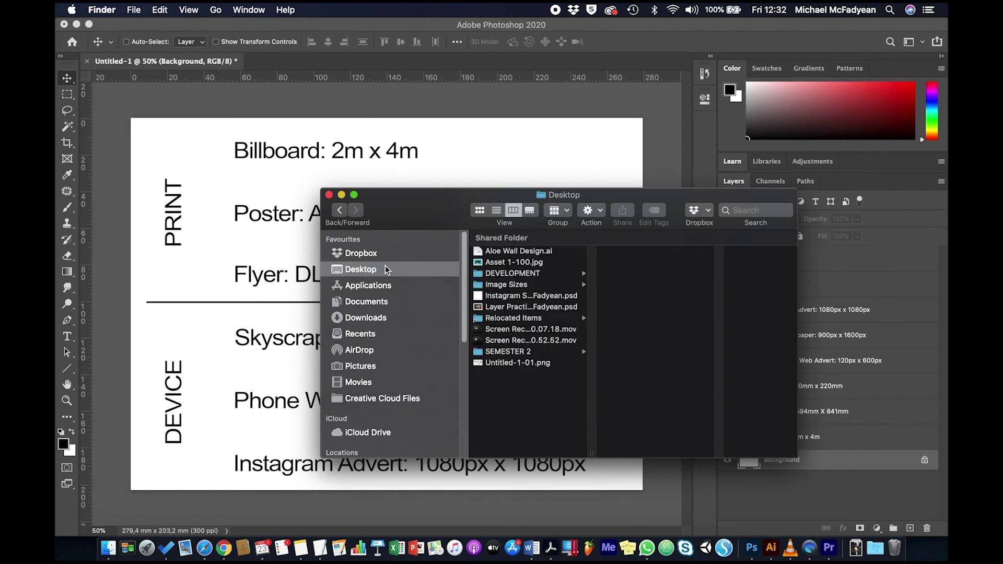
{"action": "left_click", "coordinate": [528, 286]}
{"action": "left_click", "coordinate": [666, 253]}
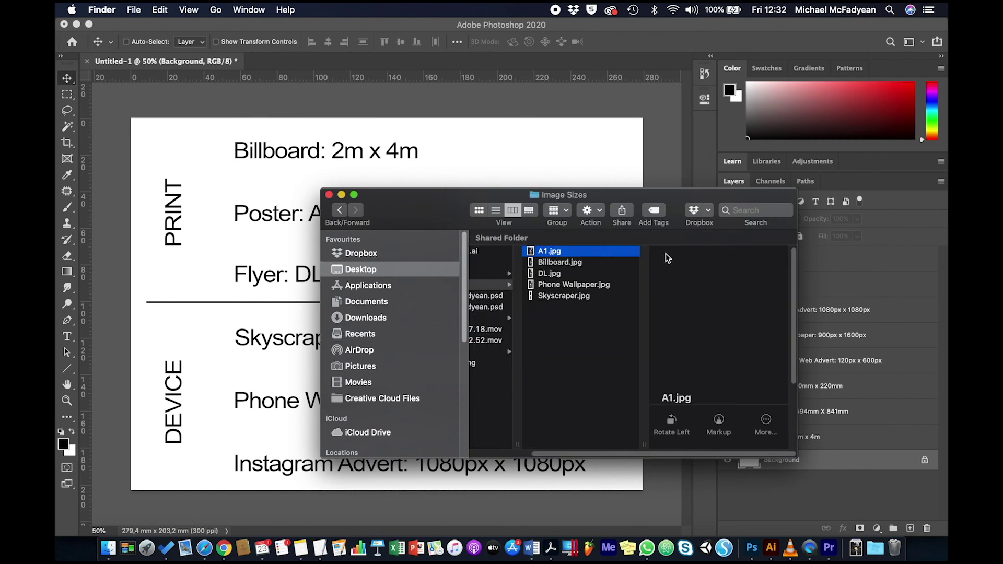
Quick Look through A1, Billboard, DL, Phone Wallpaper and Skyscraper JPEGs, then close the preview.
{"action": "key", "text": "space"}
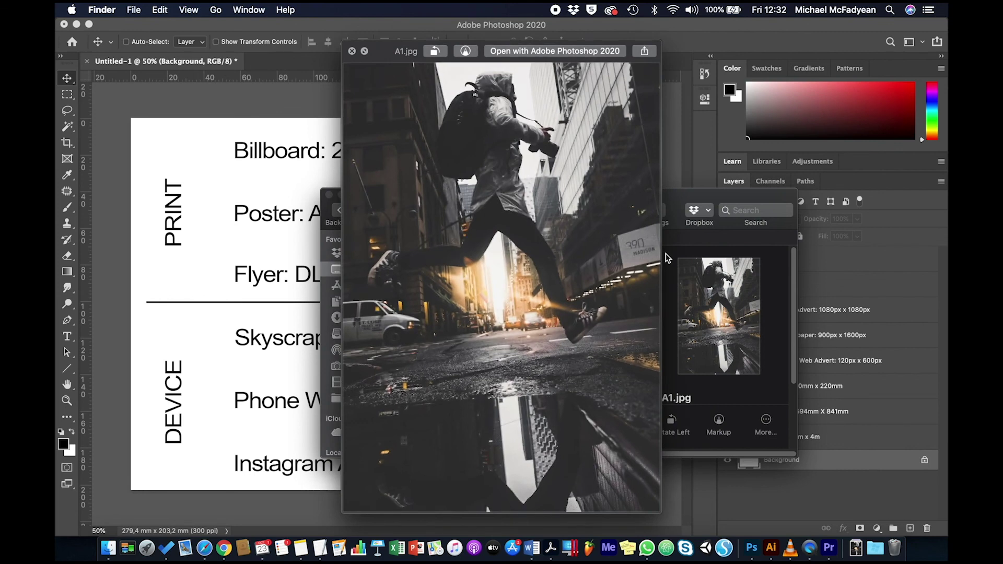
{"action": "key", "text": "Down"}
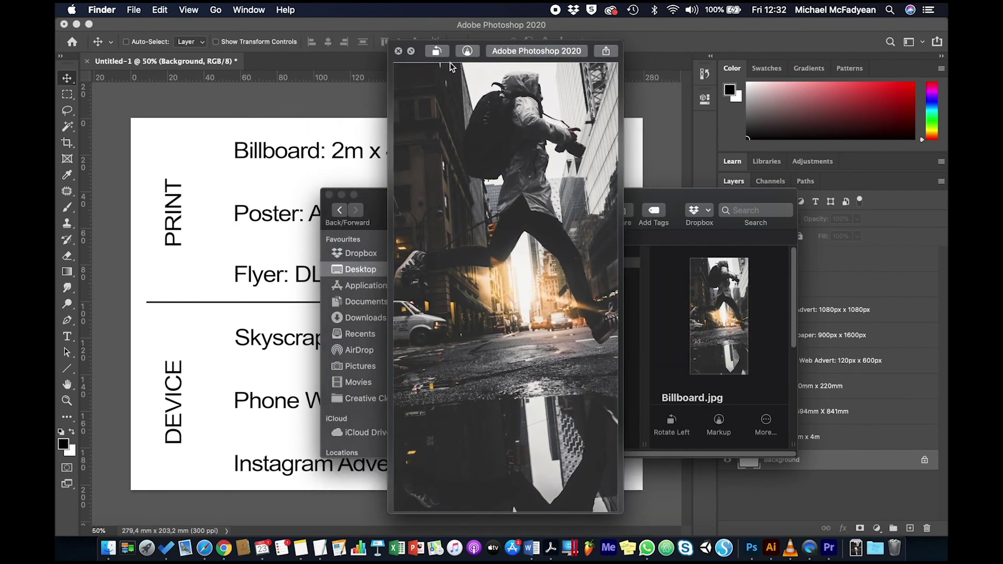
{"action": "left_click_drag", "start_coordinate": [452, 66], "coordinate": [293, 62]}
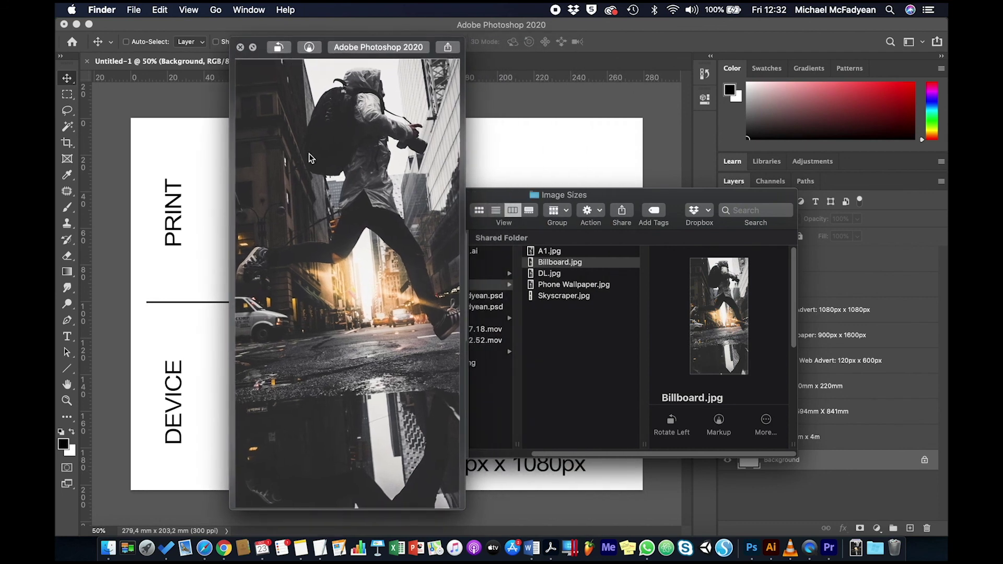
{"action": "key", "text": "Down"}
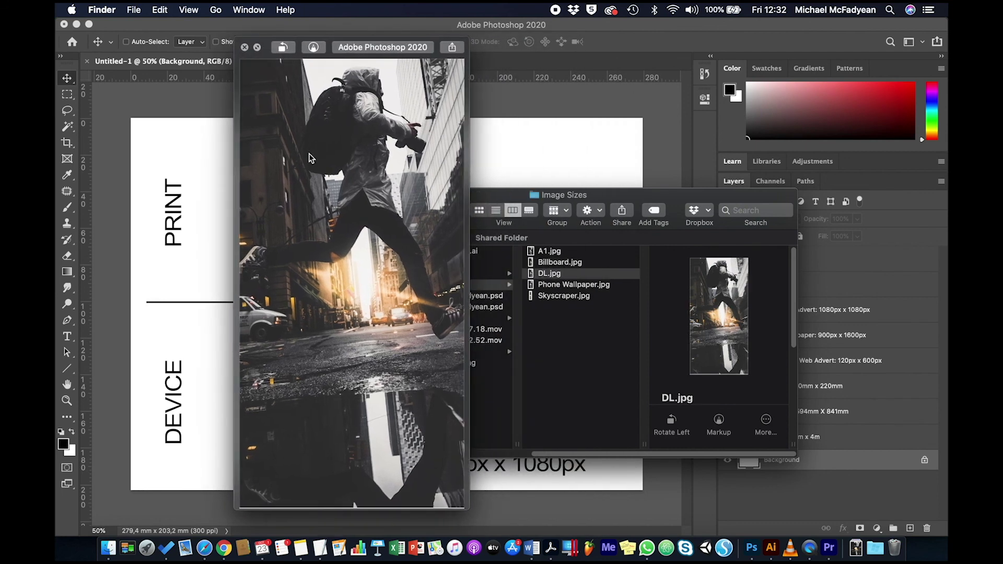
{"action": "key", "text": "Down"}
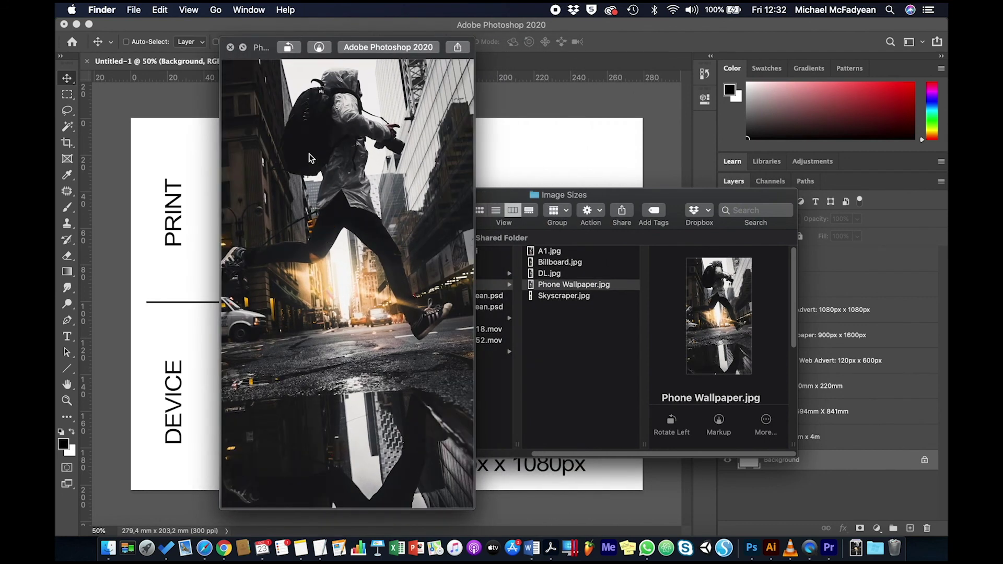
{"action": "key", "text": "Down"}
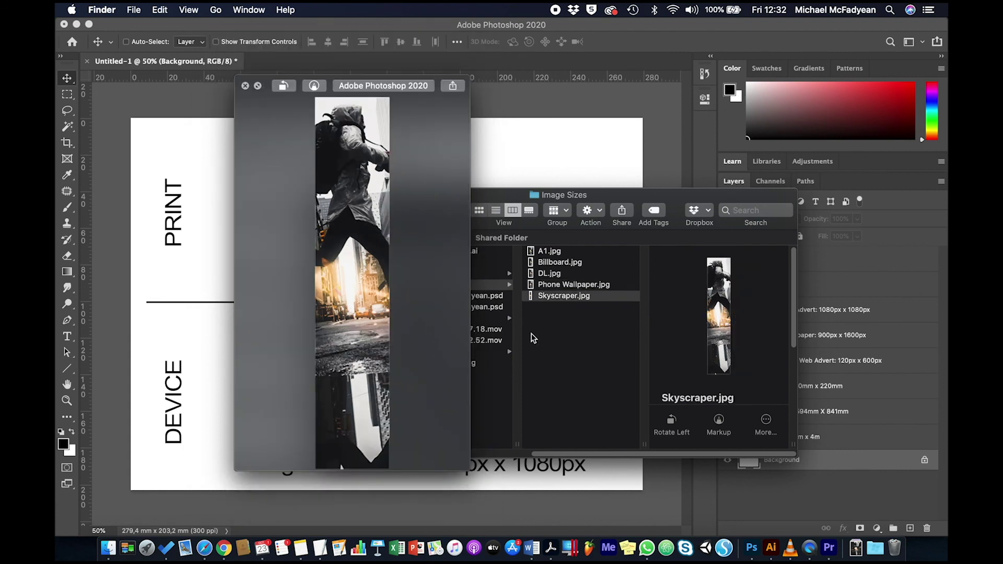
{"action": "key", "text": "space"}
{"action": "scroll", "coordinate": [574, 325], "scroll_direction": "left", "scroll_amount": 3}
Browse from DEVELOPMENT through PHOTOSHOP LEARNING FRAMEWORK and Theme 1 into Activity_2-1-1_Files.
{"action": "left_click", "coordinate": [529, 275]}
{"action": "left_click", "coordinate": [646, 331]}
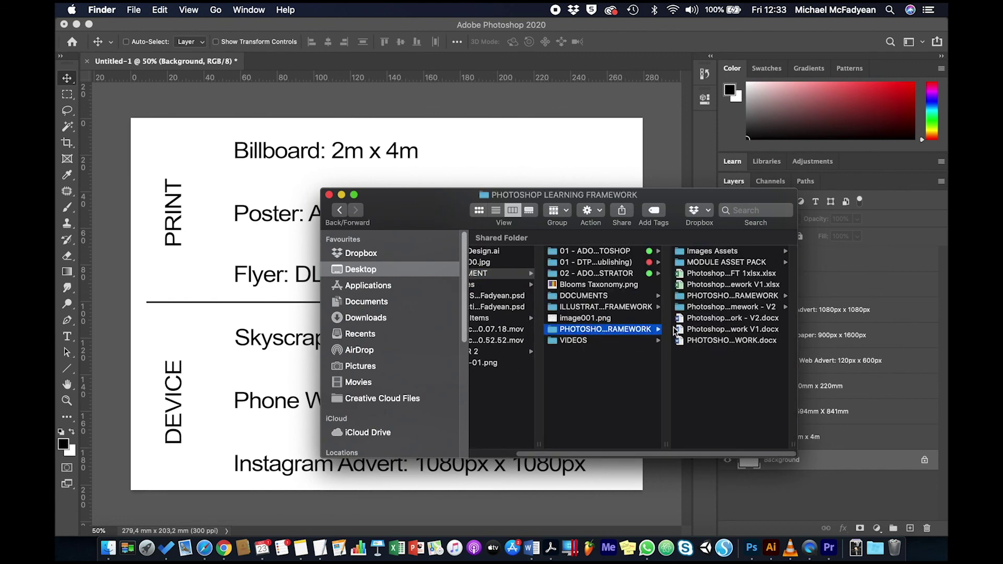
{"action": "left_click", "coordinate": [721, 252]}
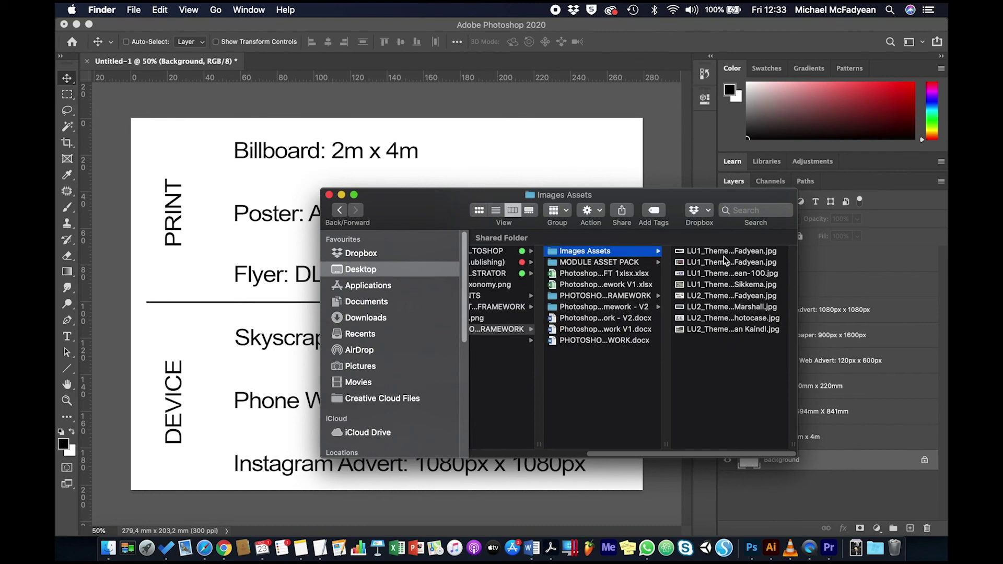
{"action": "left_click", "coordinate": [655, 265]}
{"action": "left_click", "coordinate": [695, 262]}
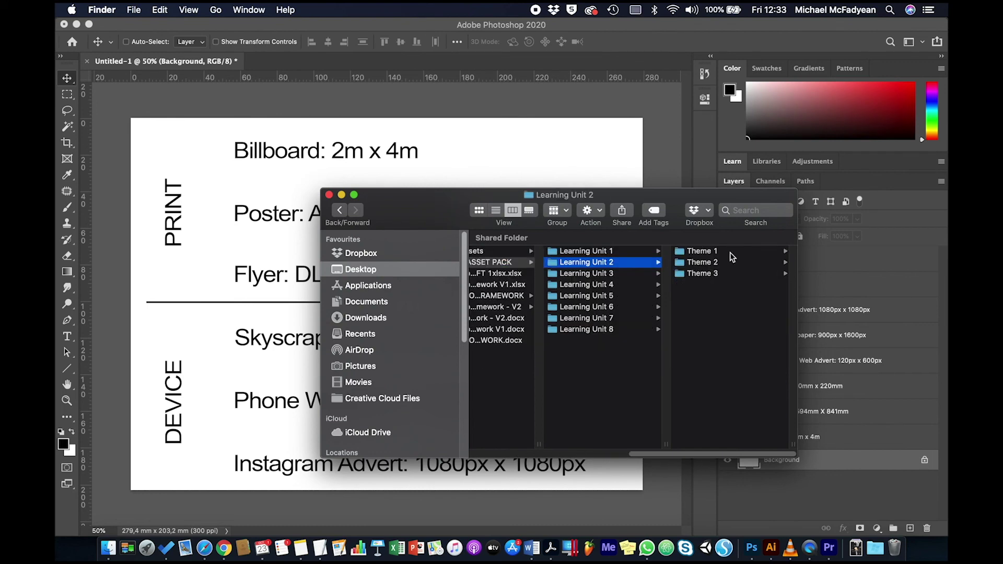
{"action": "left_click", "coordinate": [730, 252]}
{"action": "left_click", "coordinate": [724, 253]}
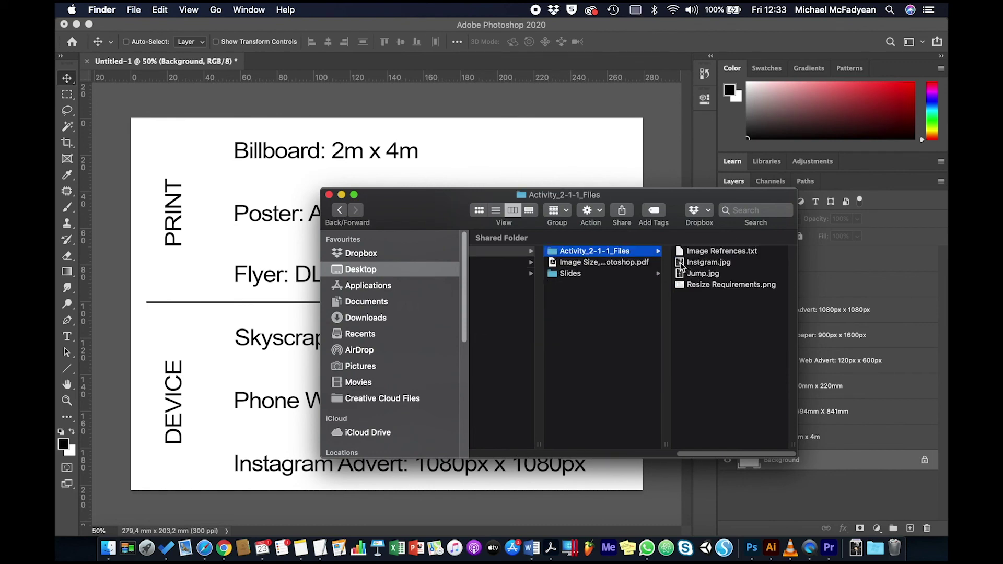